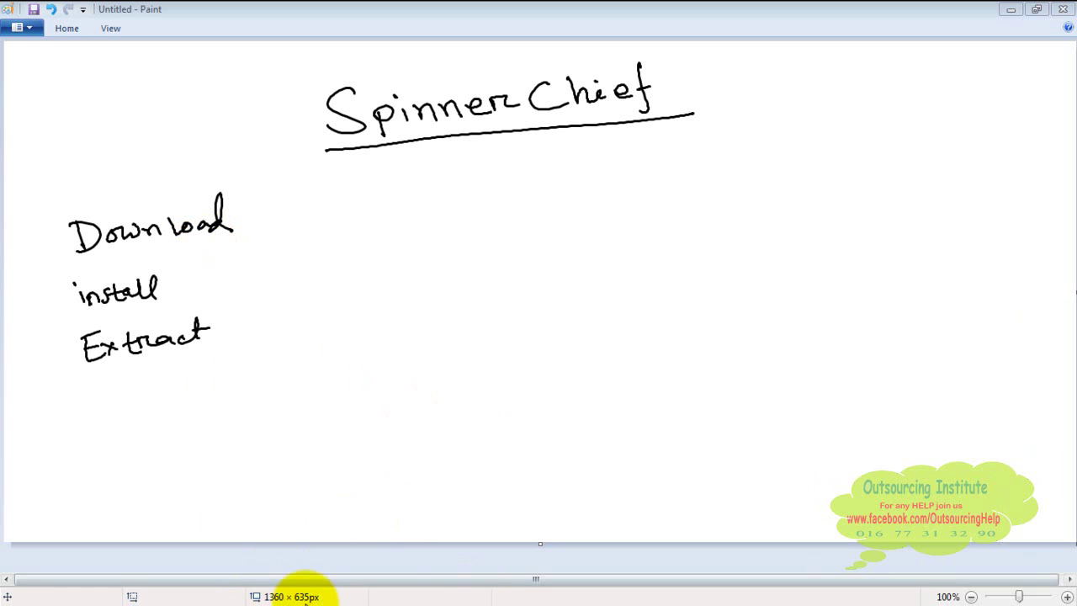
# Minimize the Paint SpinnerChief notes so the Firefox Google page is visible.
pyautogui.click(1010, 9)
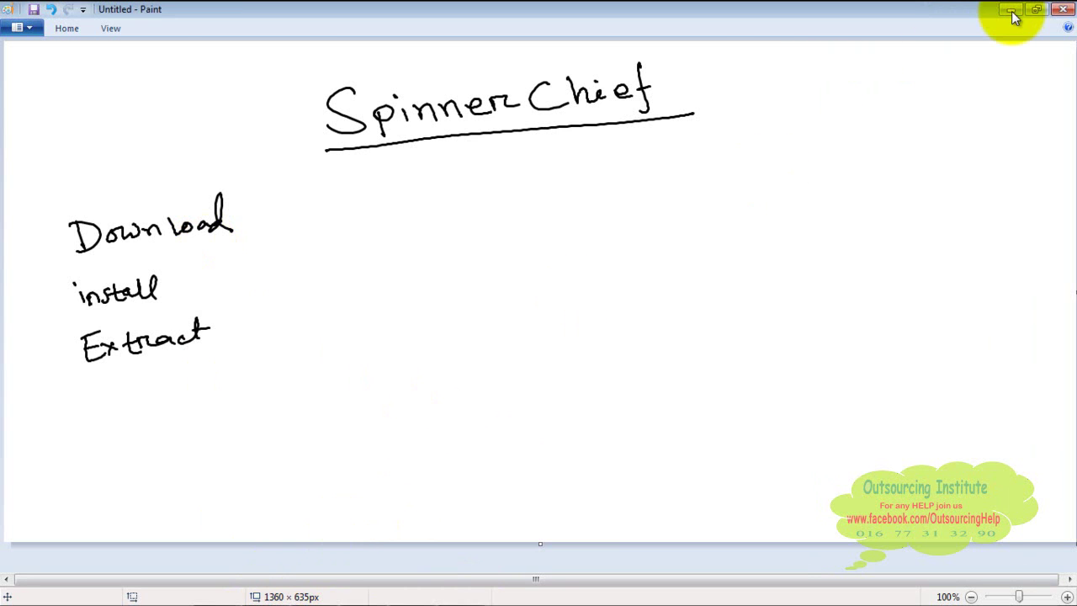
# Search Google for 'free download spinnerchief', view the CNET Download.com result, and return to the results.
pyautogui.write('free do')
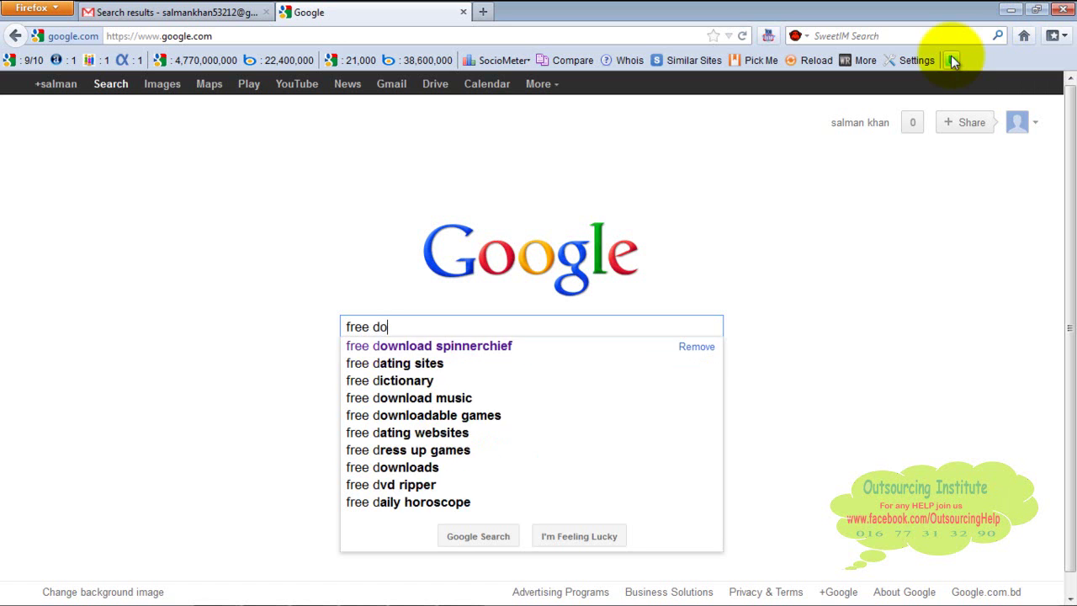
pyautogui.write('wnload')
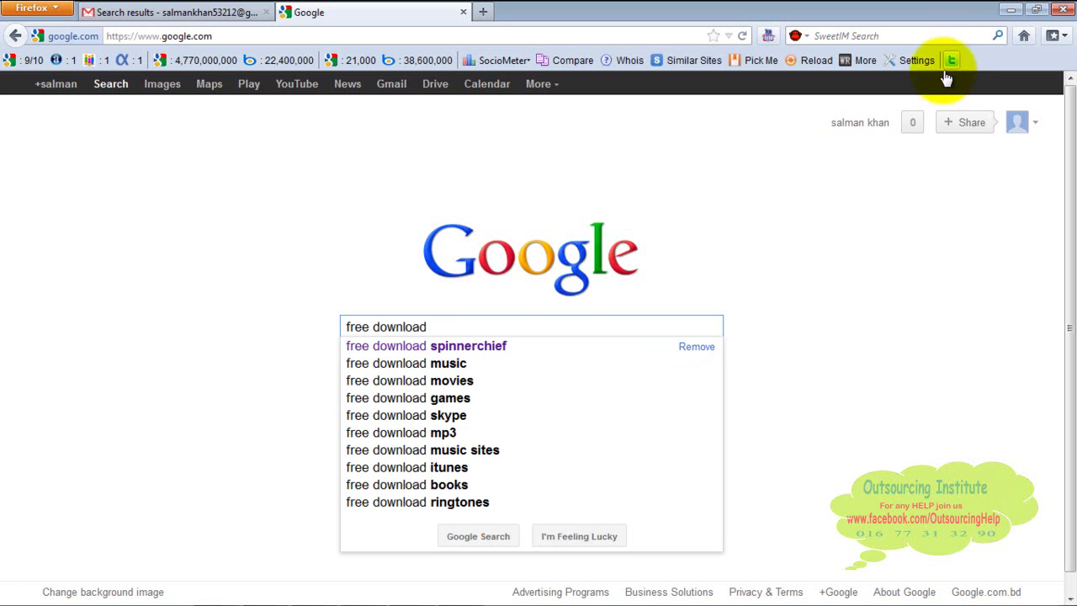
pyautogui.click(503, 348)
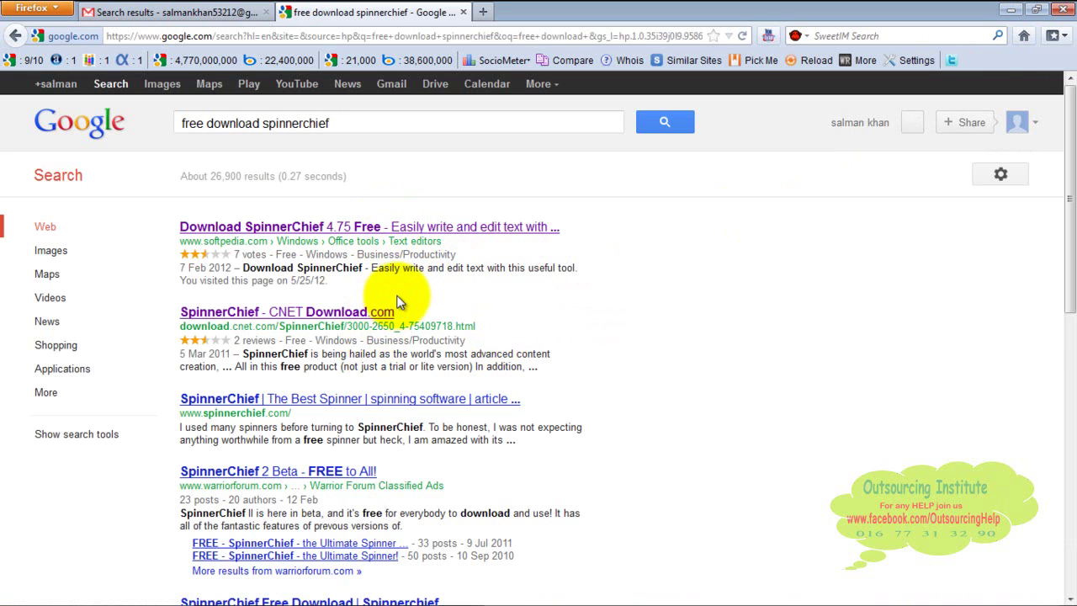
pyautogui.click(310, 315)
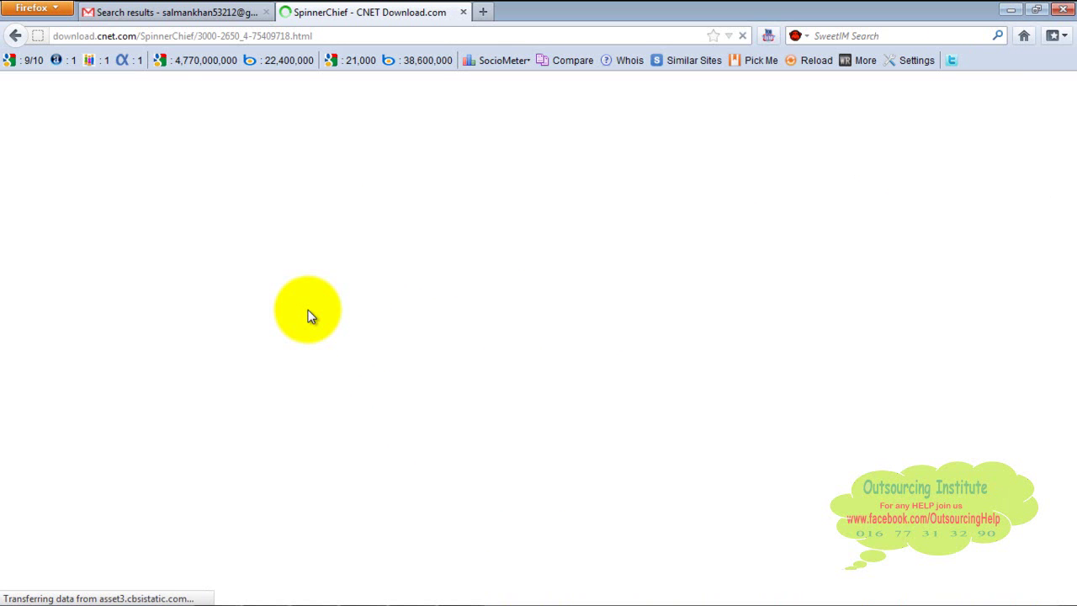
pyautogui.click(14, 35)
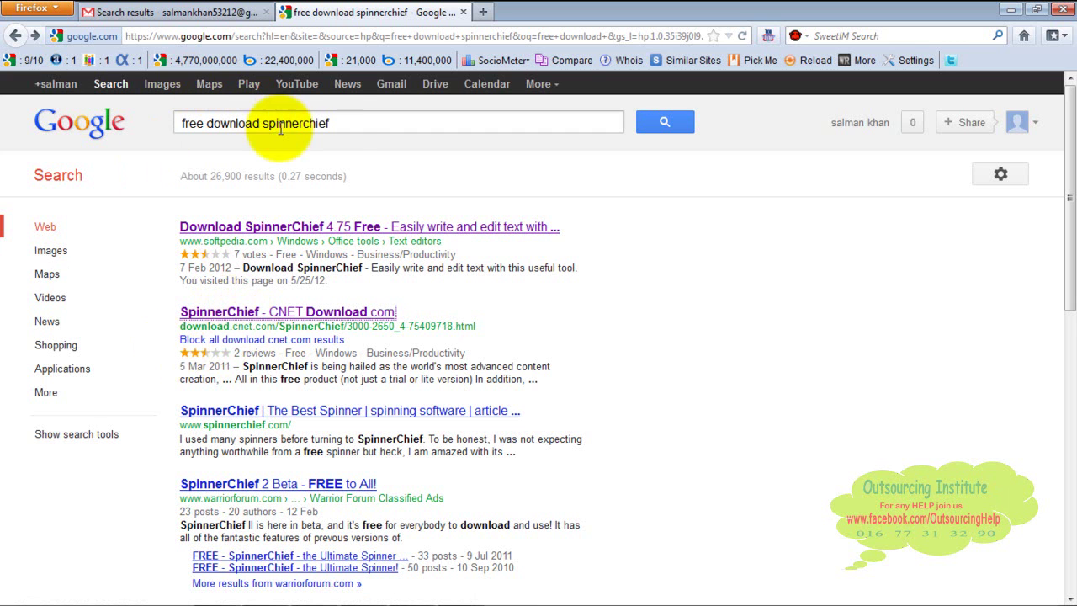
# Download and save cnet_SpinnerChief_zip.exe from the CNET Download.com SpinnerChief page.
pyautogui.click(237, 320)
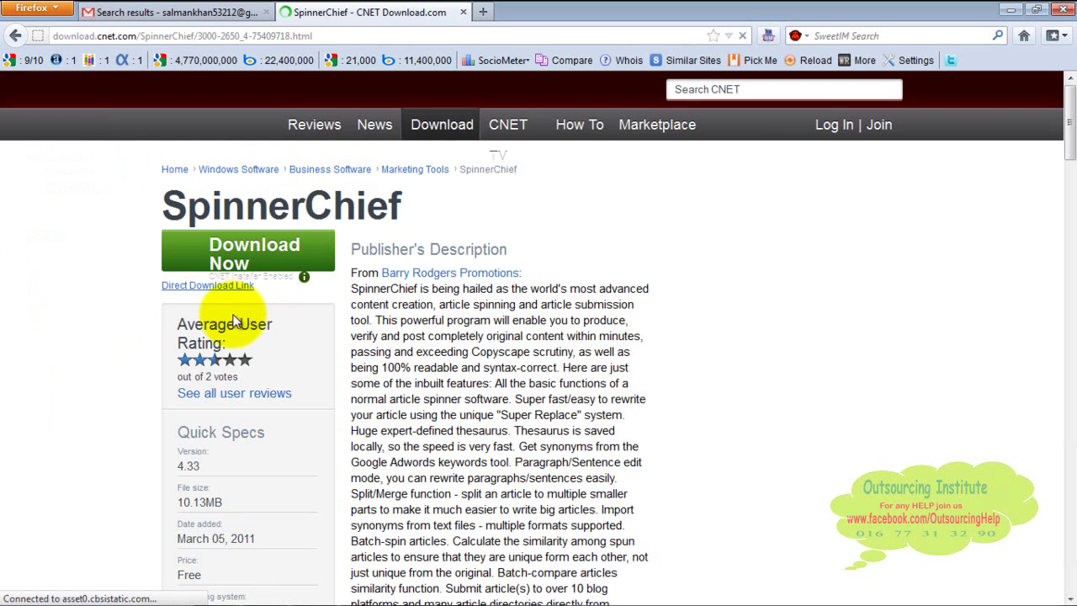
pyautogui.click(242, 259)
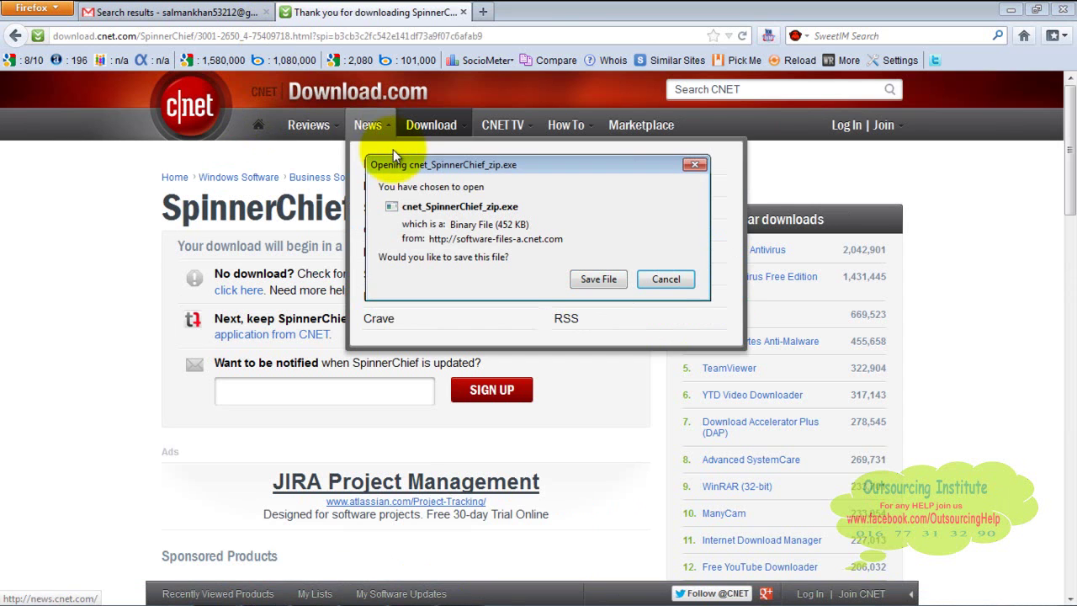
pyautogui.click(598, 280)
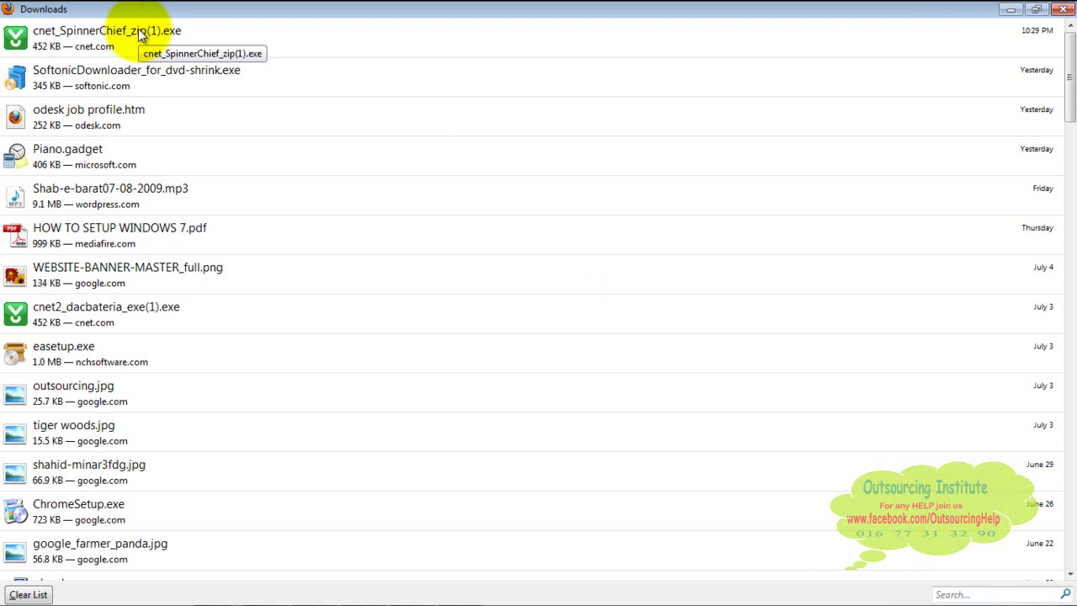
# Run cnet_SpinnerChief_zip(1).exe from Firefox Downloads, confirming the security warning.
pyautogui.doubleClick(104, 38)
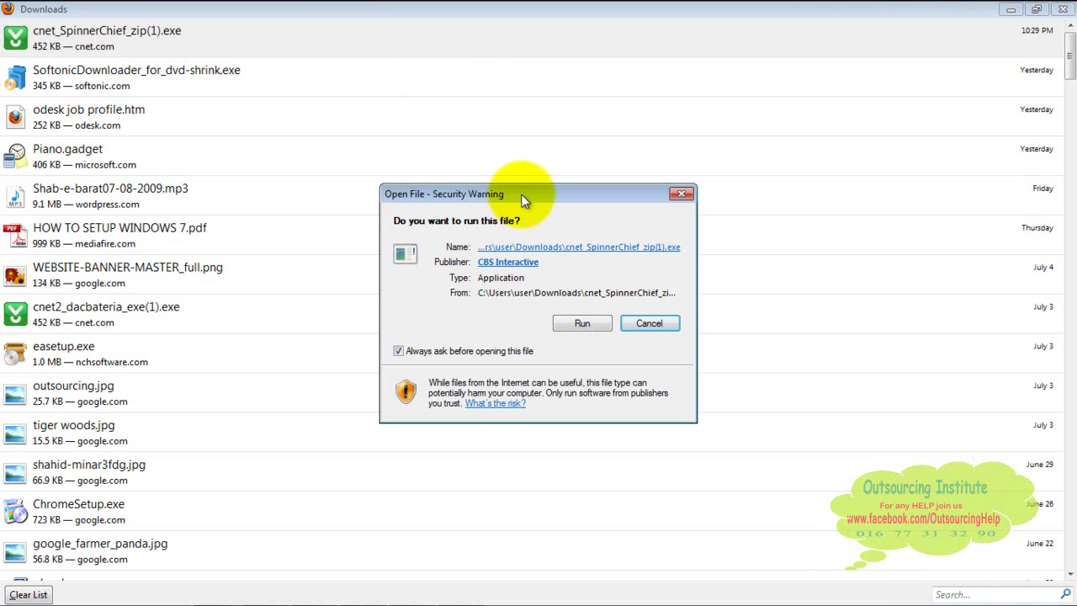
pyautogui.click(578, 324)
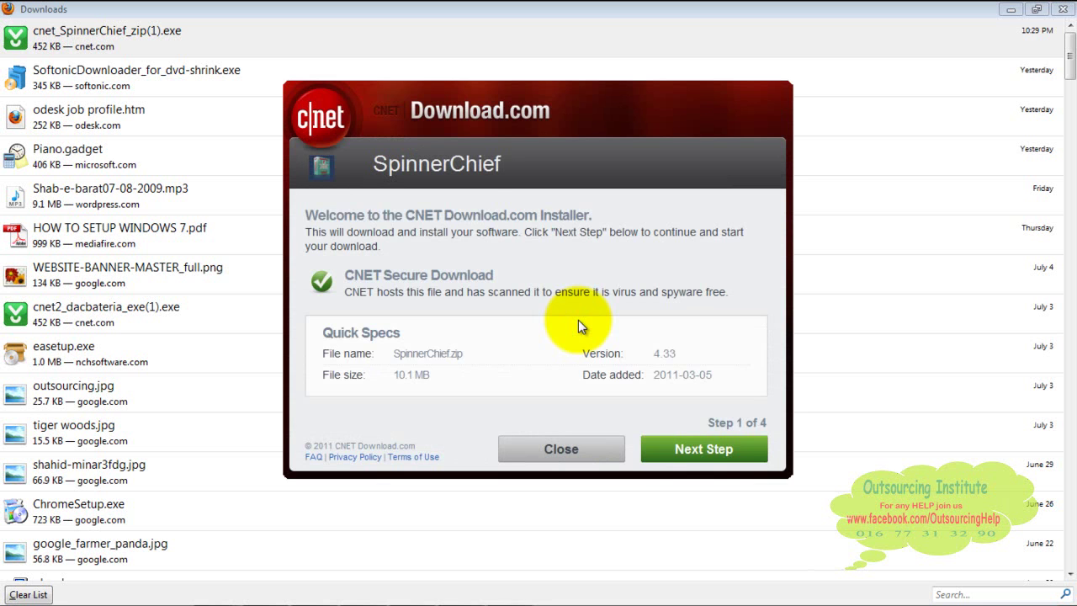
# Decline the HotSpot Shield offer, complete the SpinnerChief download, and open it in Windows Explorer.
pyautogui.click(685, 450)
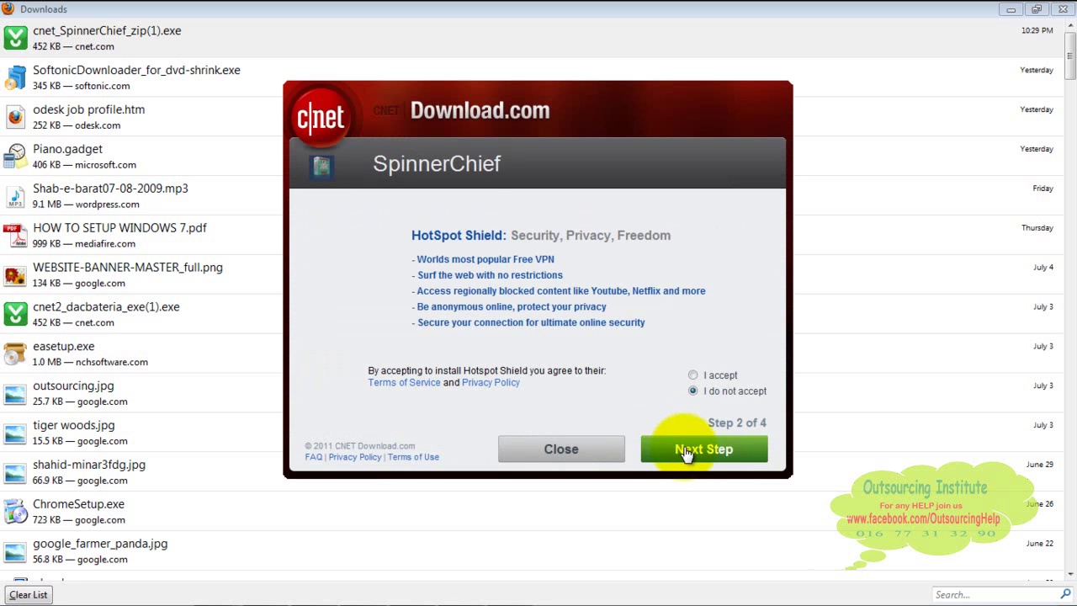
pyautogui.click(694, 377)
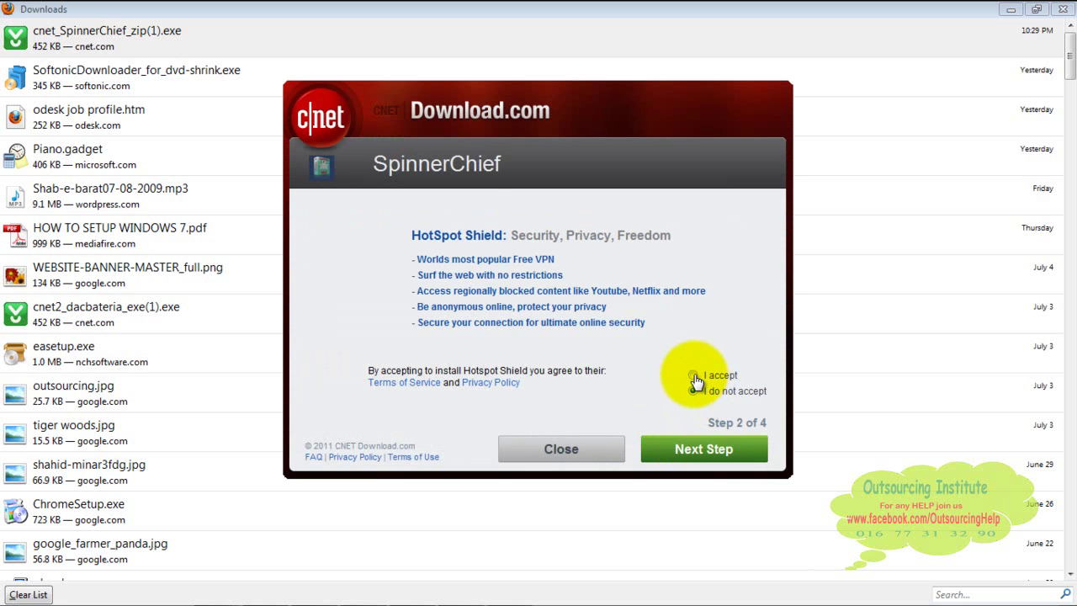
pyautogui.click(693, 376)
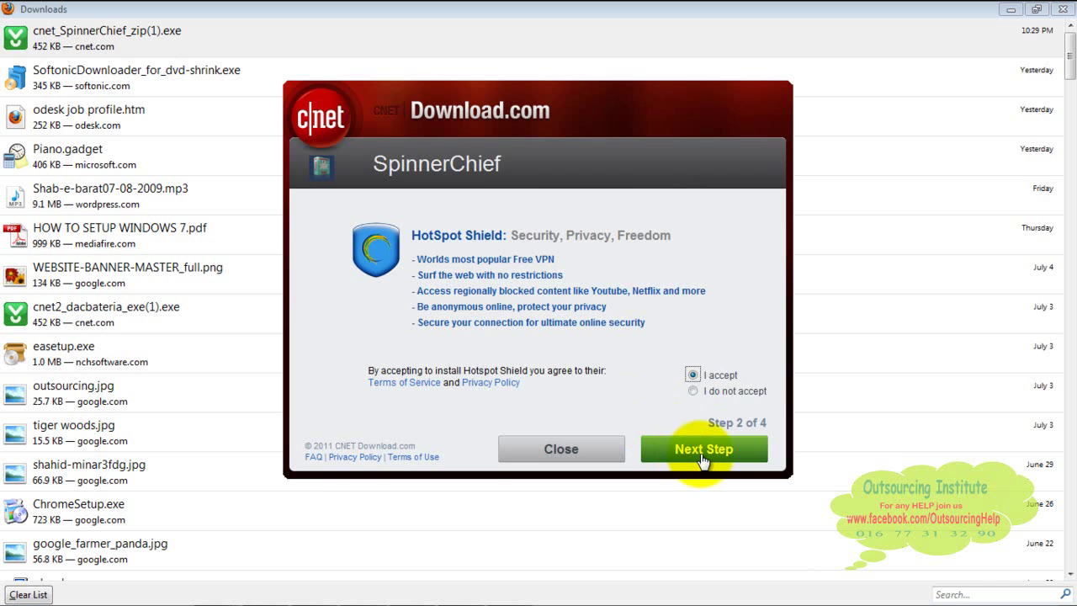
pyautogui.press('Down')
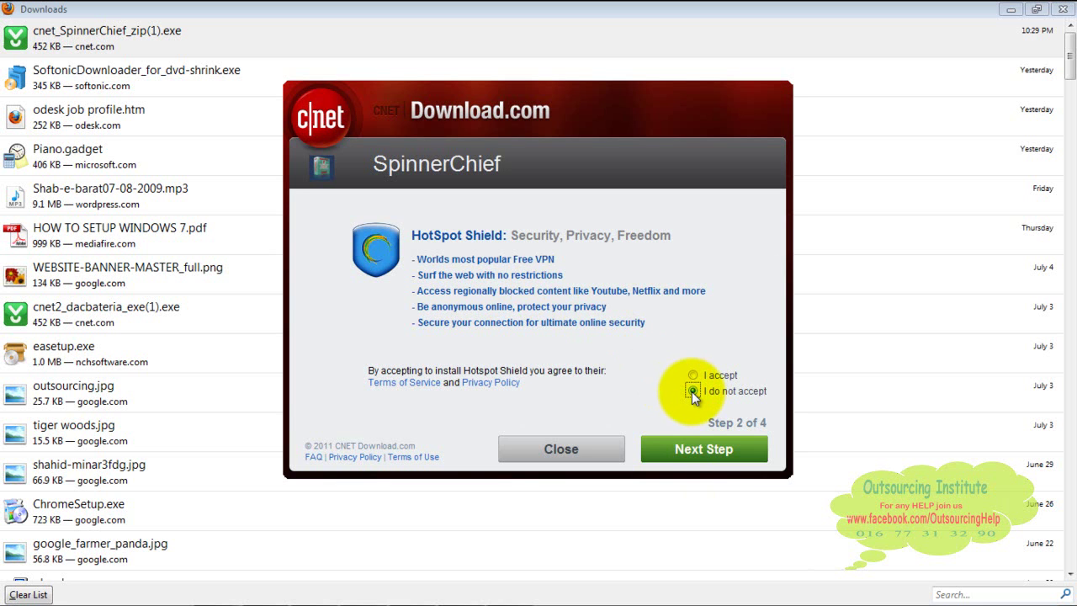
pyautogui.click(720, 450)
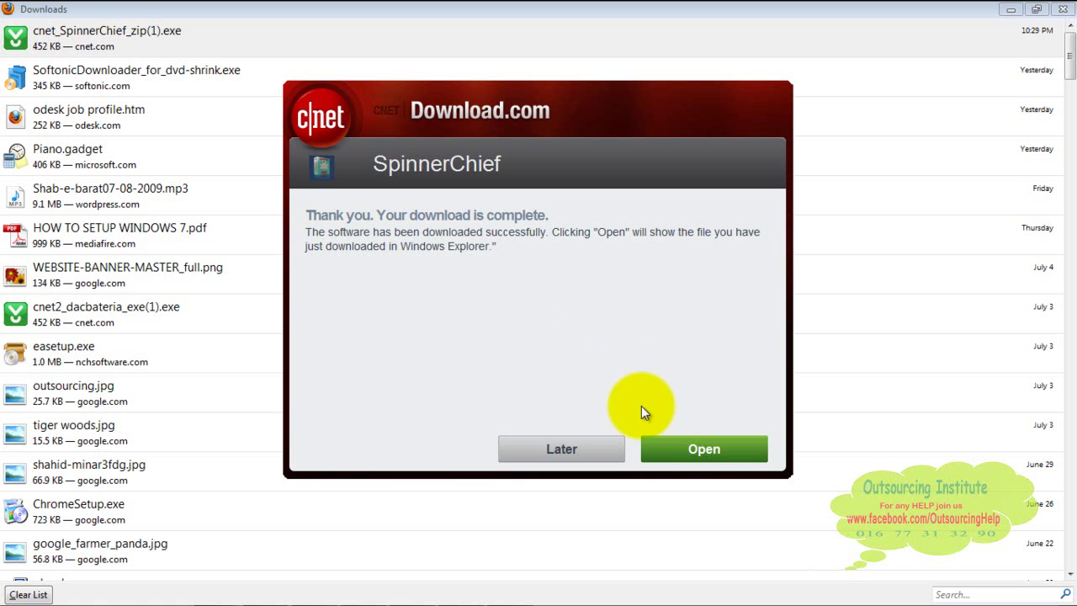
pyautogui.click(680, 452)
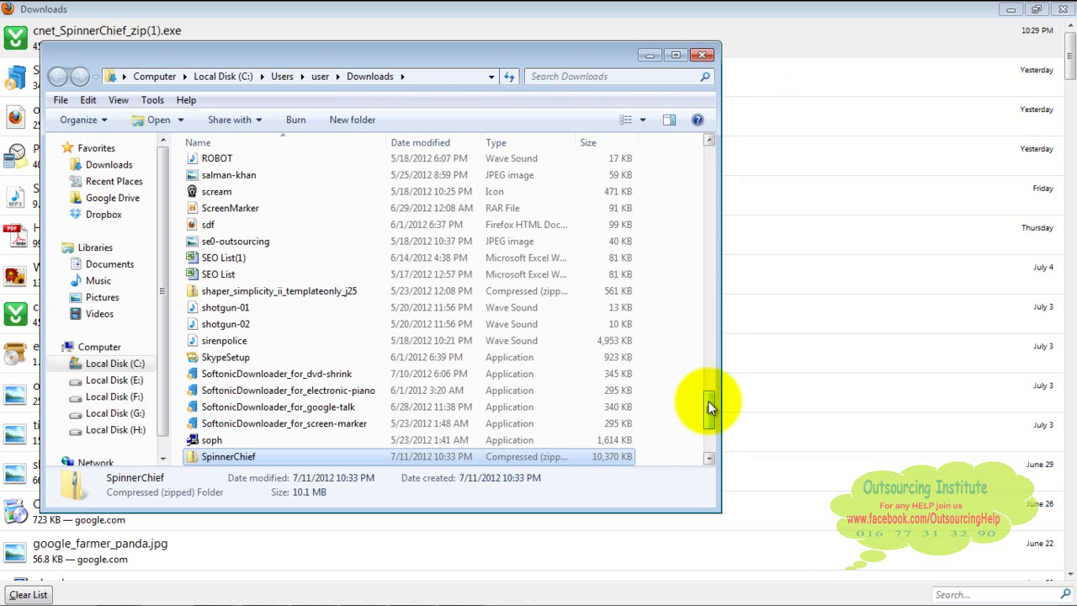
# View Downloads as icons and select the 10.1 MB SpinnerChief zipped folder.
pyautogui.moveTo(709, 404); pyautogui.dragTo(709, 433)
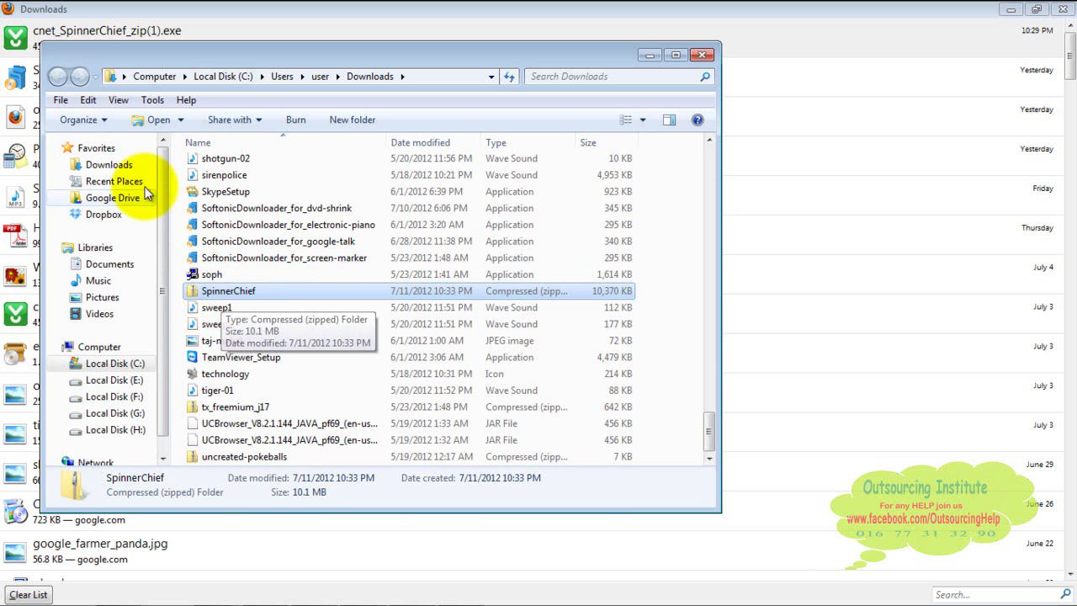
pyautogui.click(122, 171)
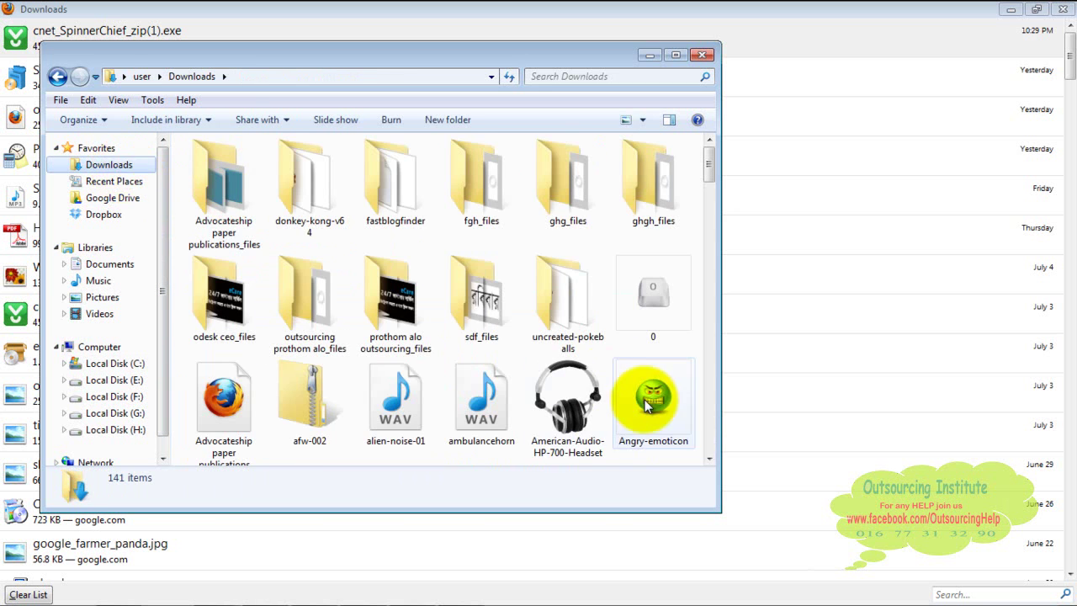
pyautogui.scroll(-3, 709, 435)
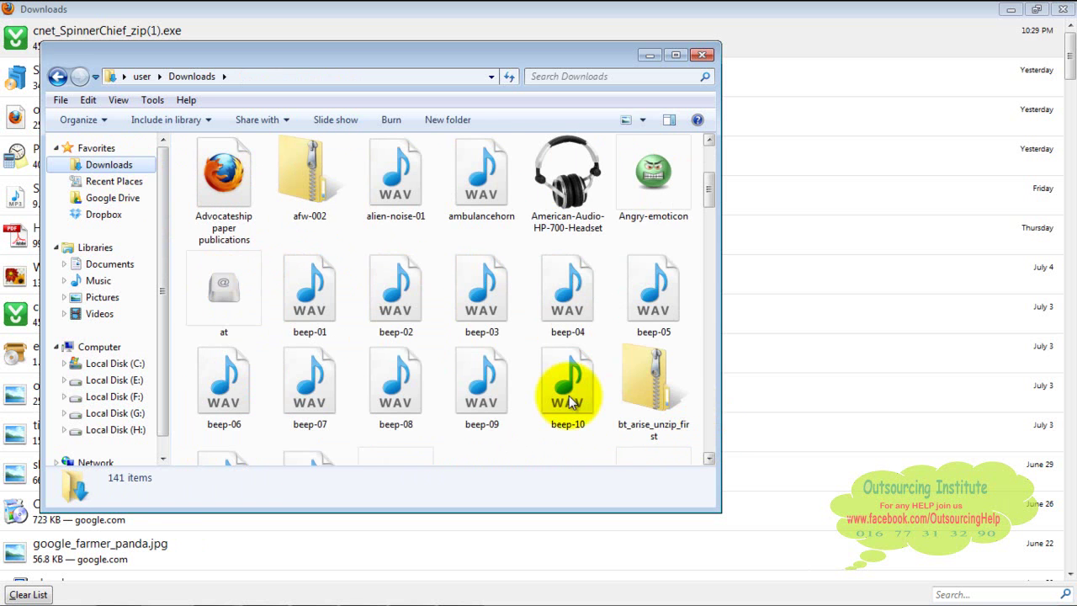
pyautogui.scroll(-15, 570, 402)
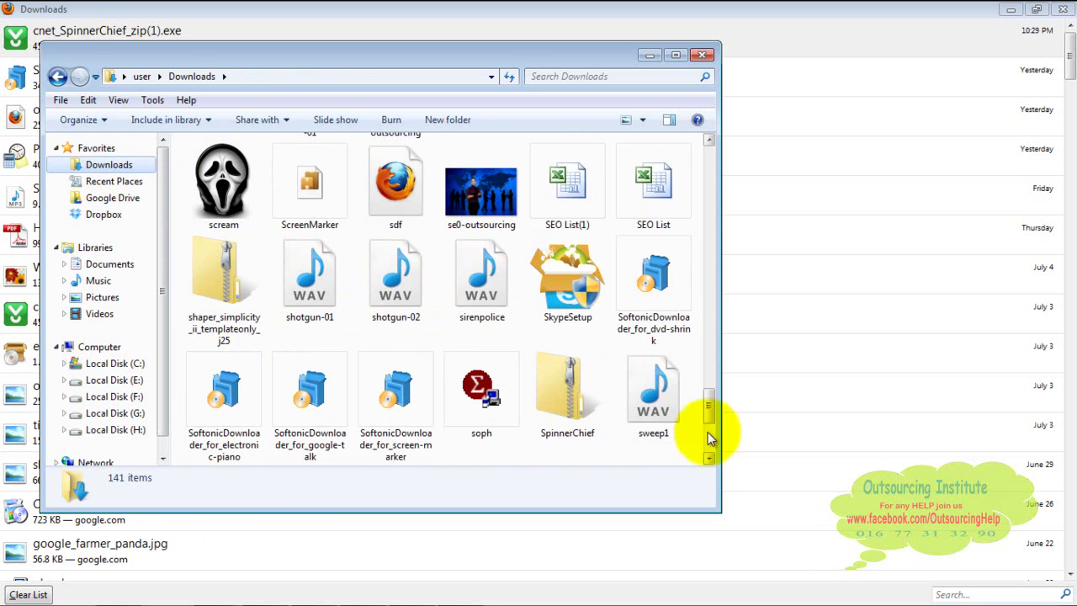
pyautogui.click(566, 405)
# Extract All from the SpinnerChief zip into a Downloads\SpinnerChief folder, then close that window.
pyautogui.rightClick(564, 400)
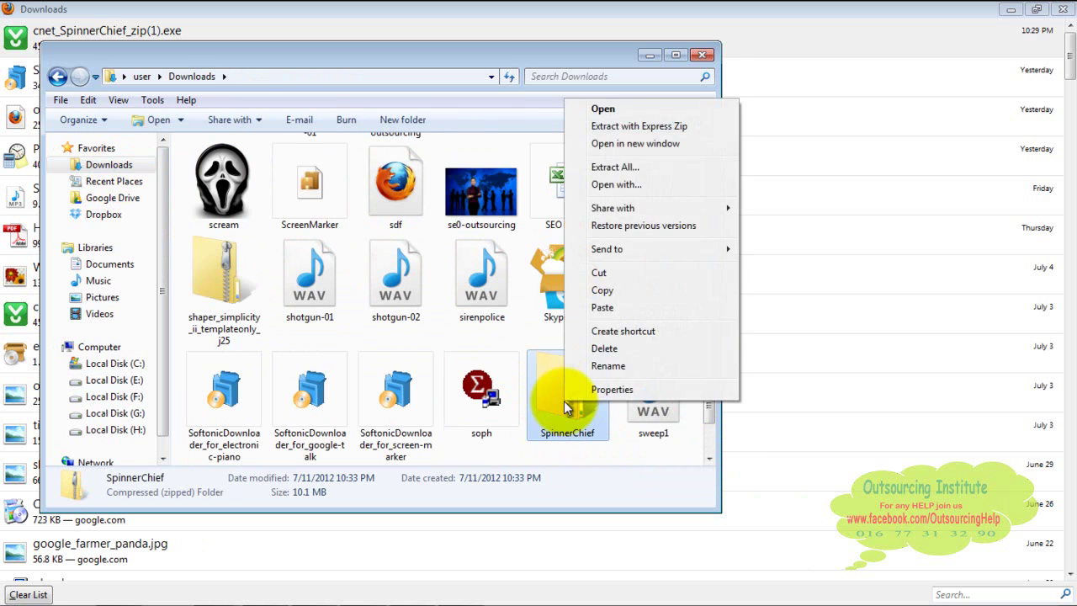
pyautogui.click(632, 167)
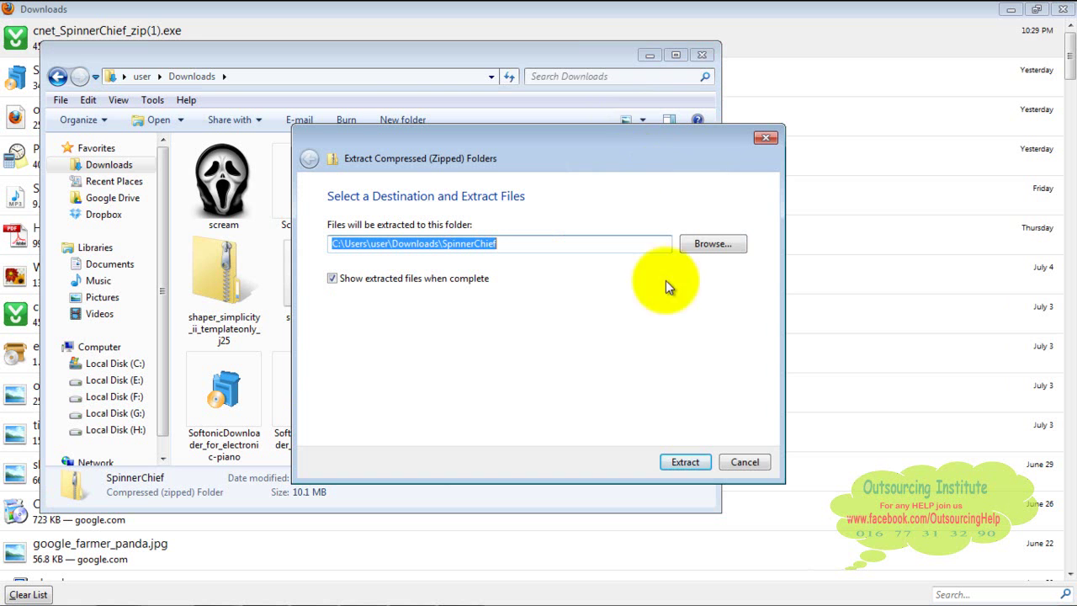
pyautogui.click(677, 457)
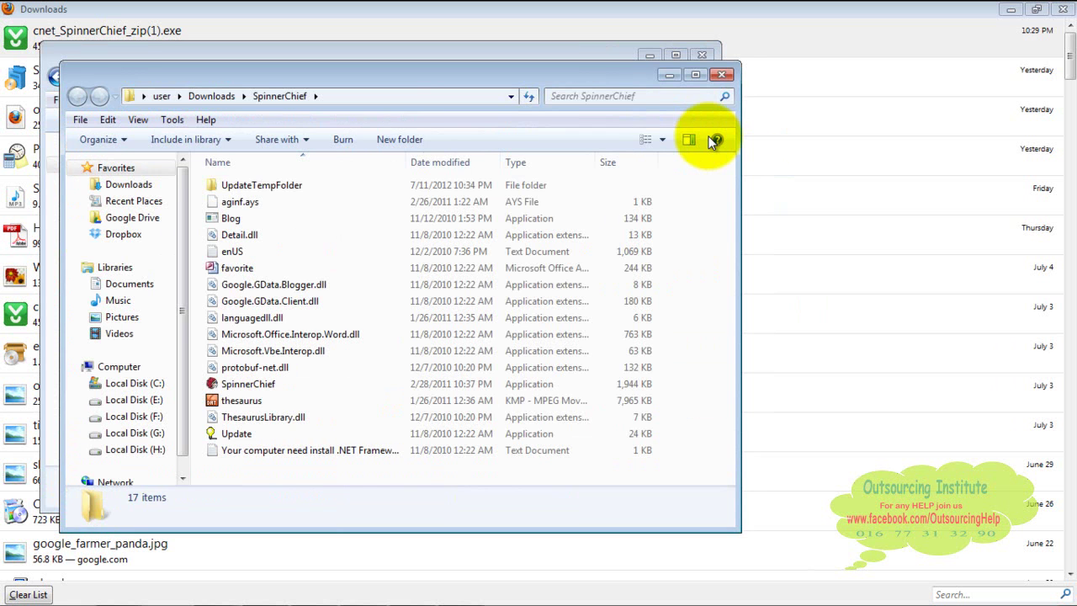
pyautogui.hotkey('alt', 'F4')
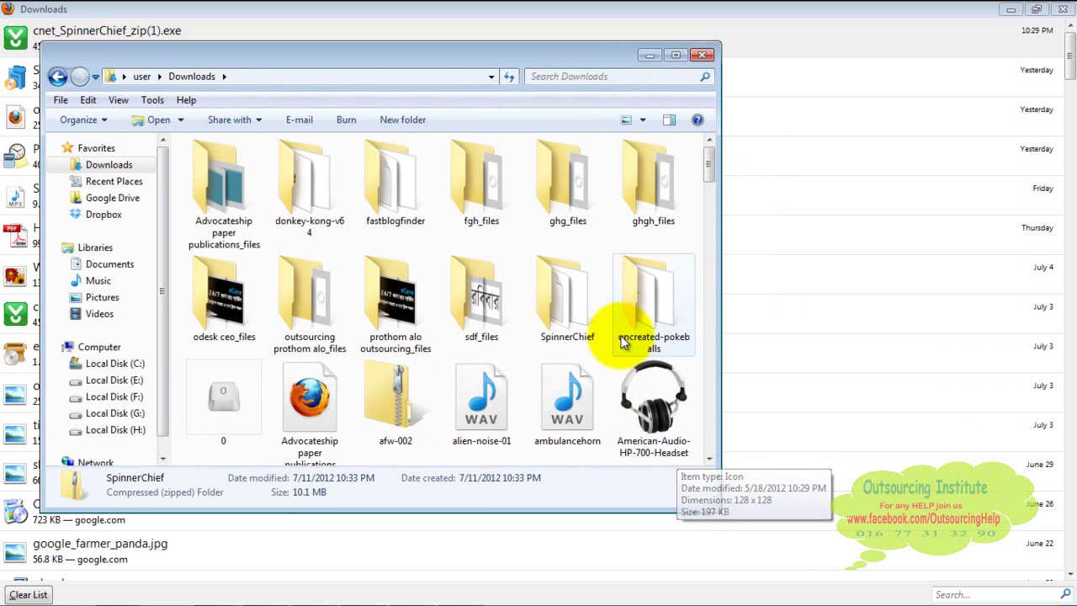
# Copy the extracted SpinnerChief folder in the Downloads window.
pyautogui.click(553, 315)
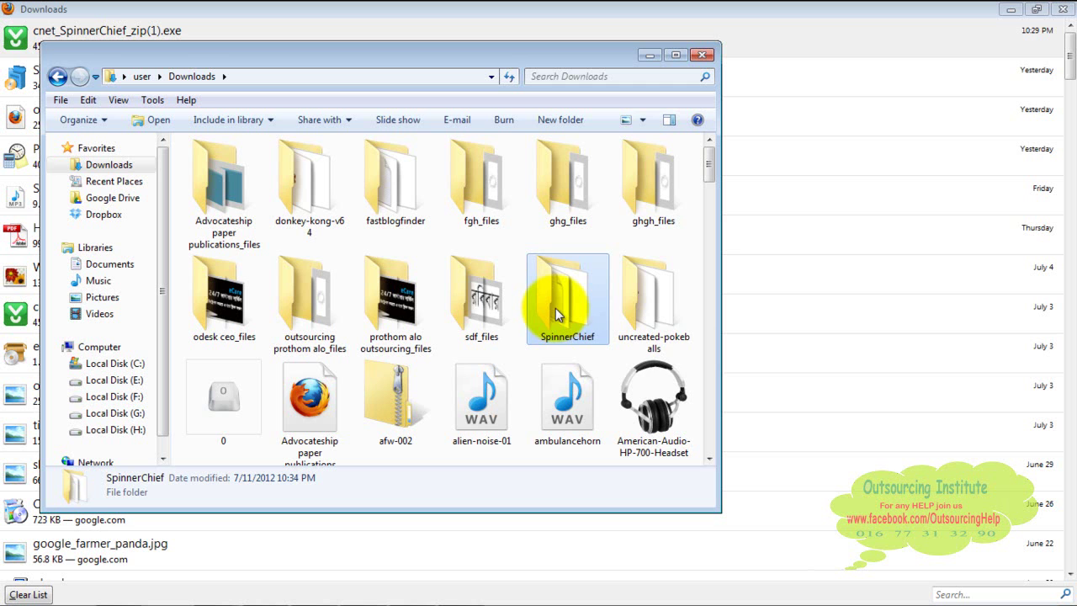
pyautogui.moveTo(555, 313)
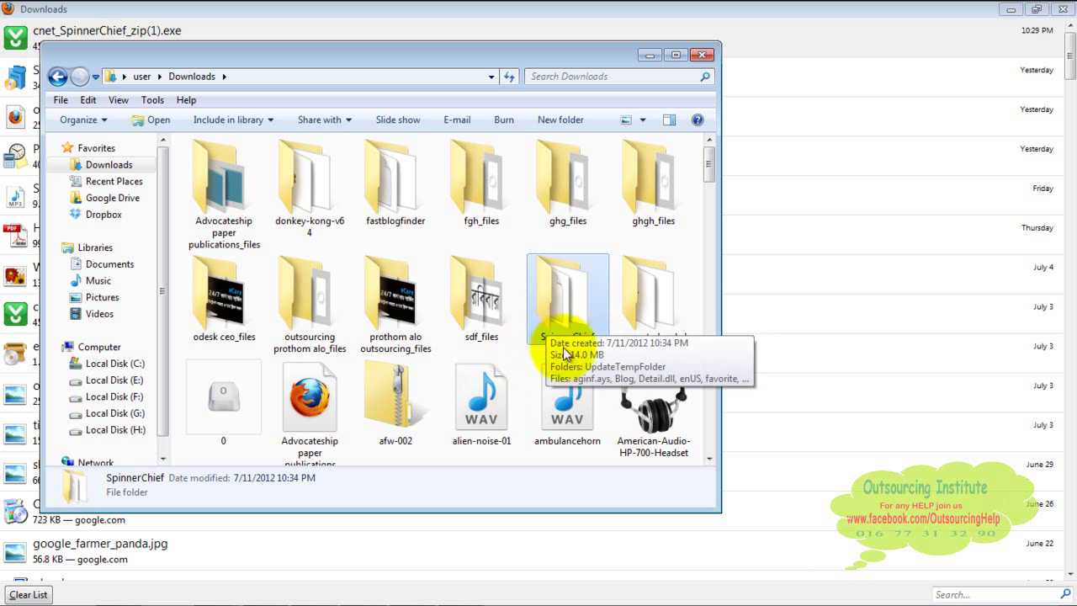
pyautogui.rightClick(551, 297)
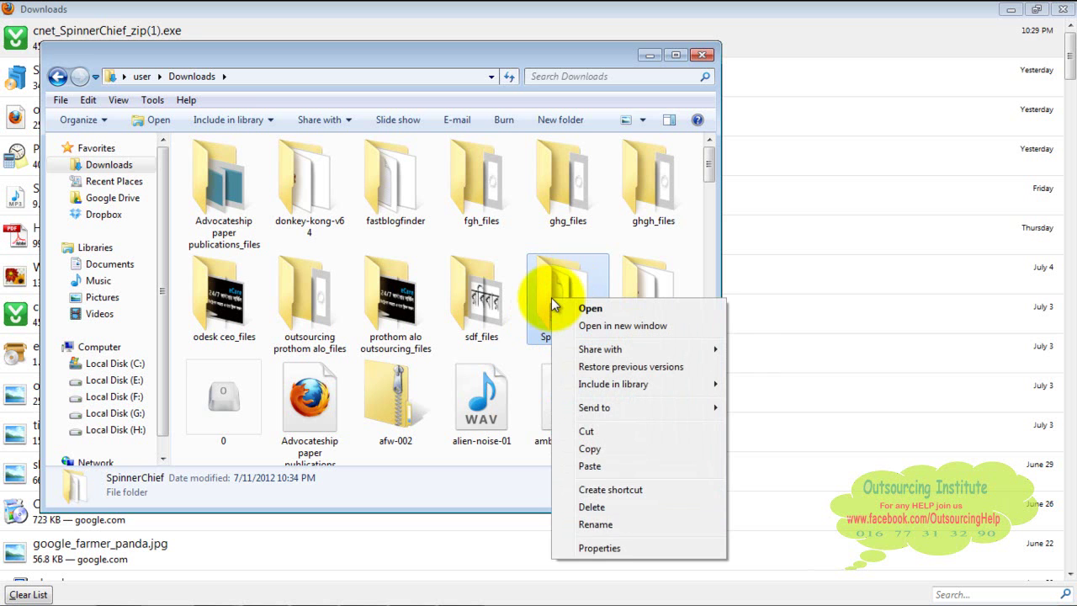
pyautogui.click(619, 448)
# Clear Firefox and Downloads away, then paste the SpinnerChief folder onto the desktop.
pyautogui.click(1010, 8)
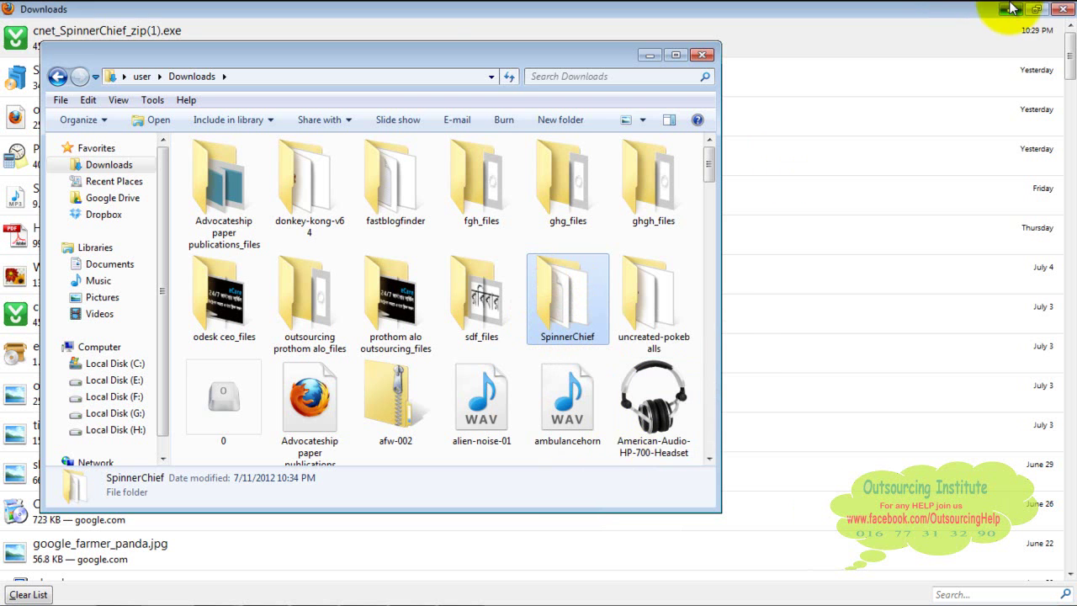
pyautogui.click(1016, 9)
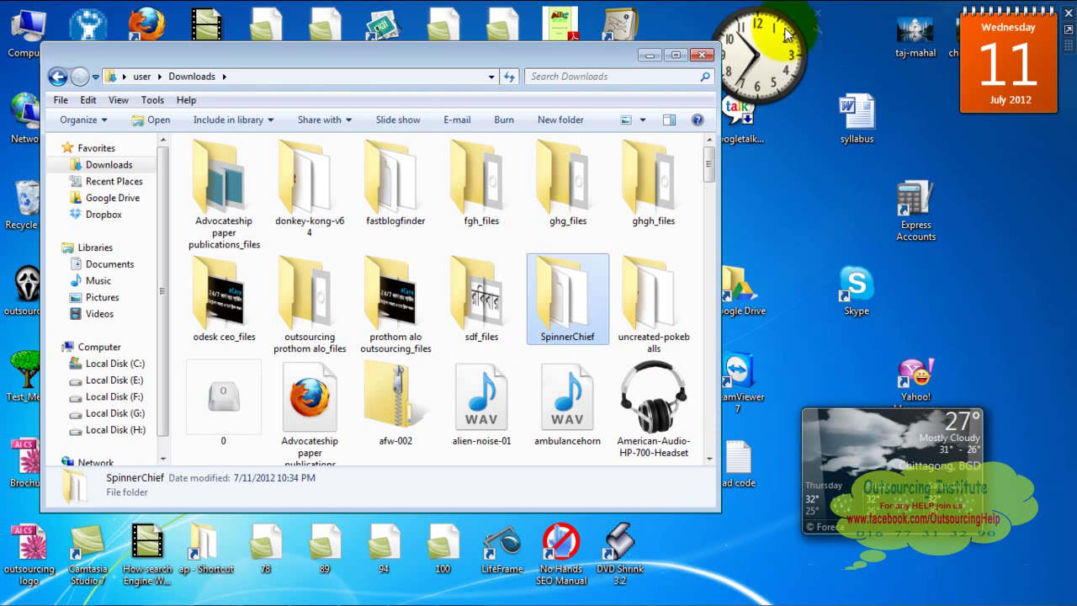
pyautogui.click(698, 53)
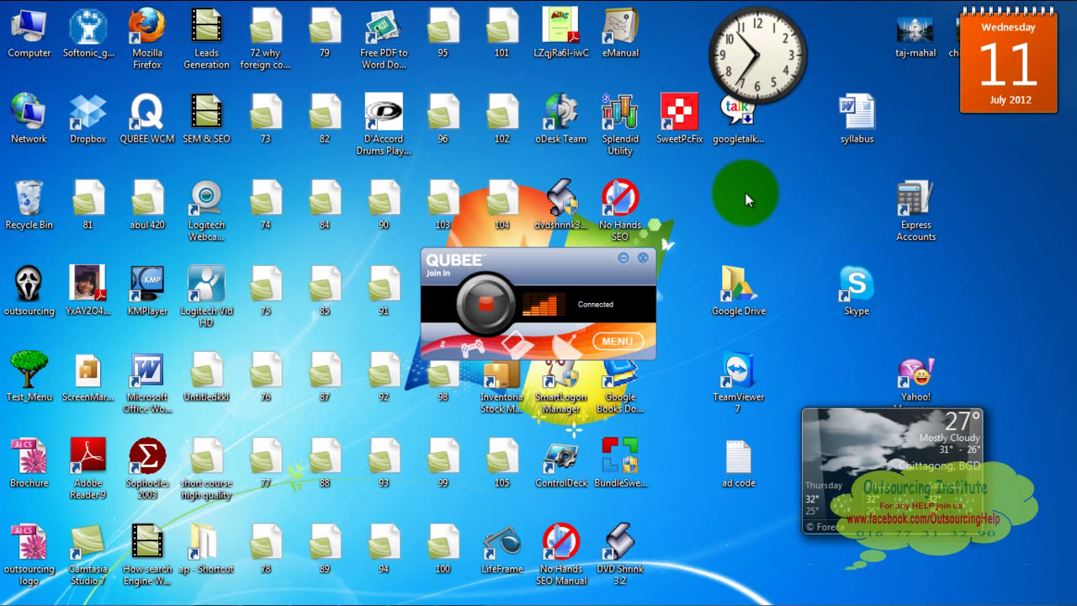
pyautogui.rightClick(745, 193)
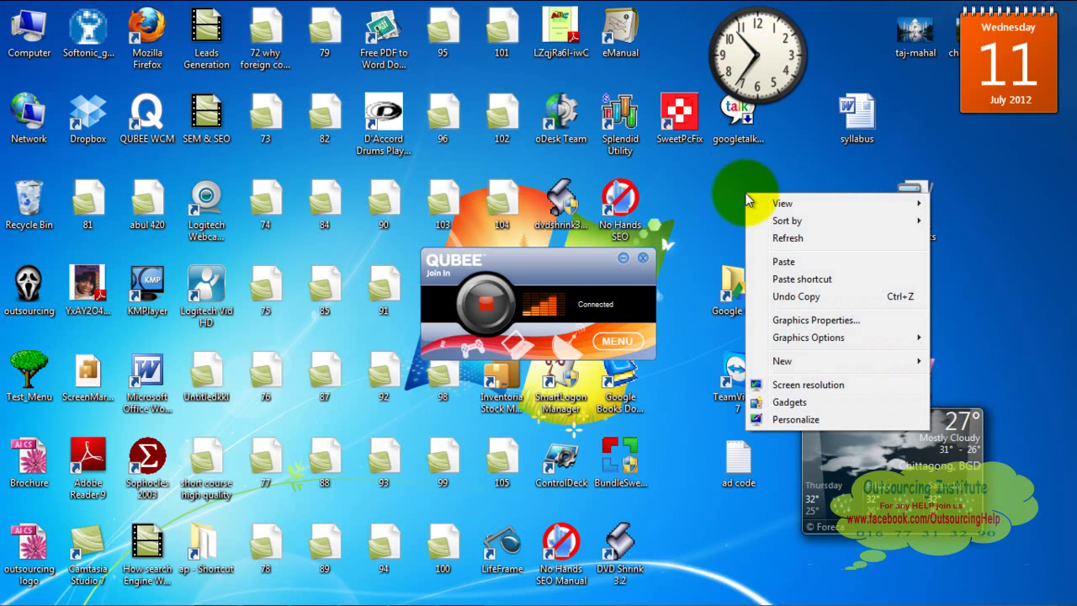
pyautogui.click(785, 263)
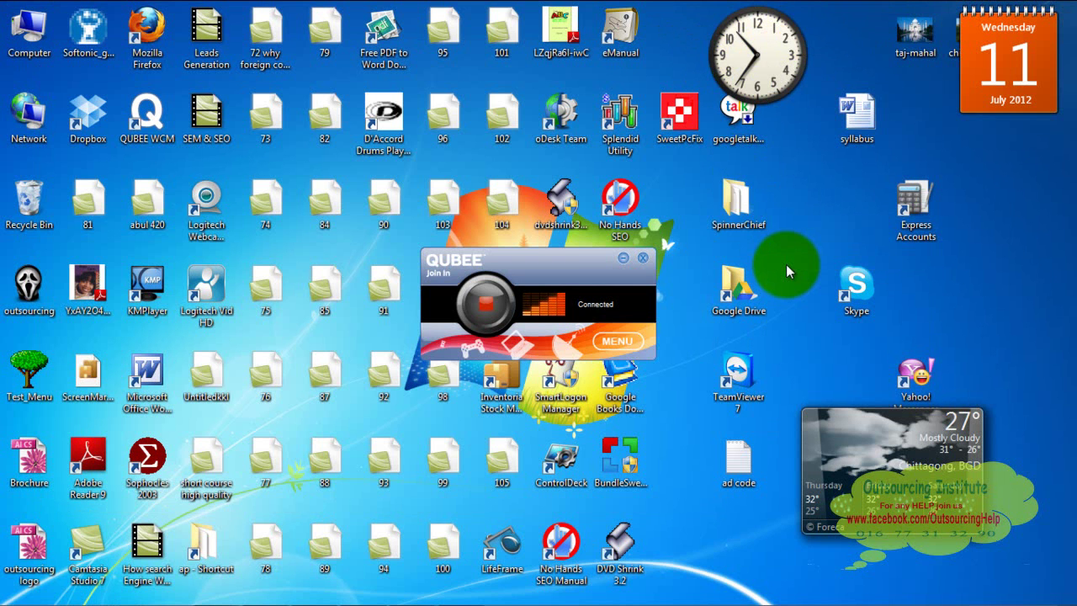
pyautogui.click(746, 204)
# Launch SpinnerChief.exe from the desktop folder and decline the Autoupdate offer.
pyautogui.doubleClick(746, 204)
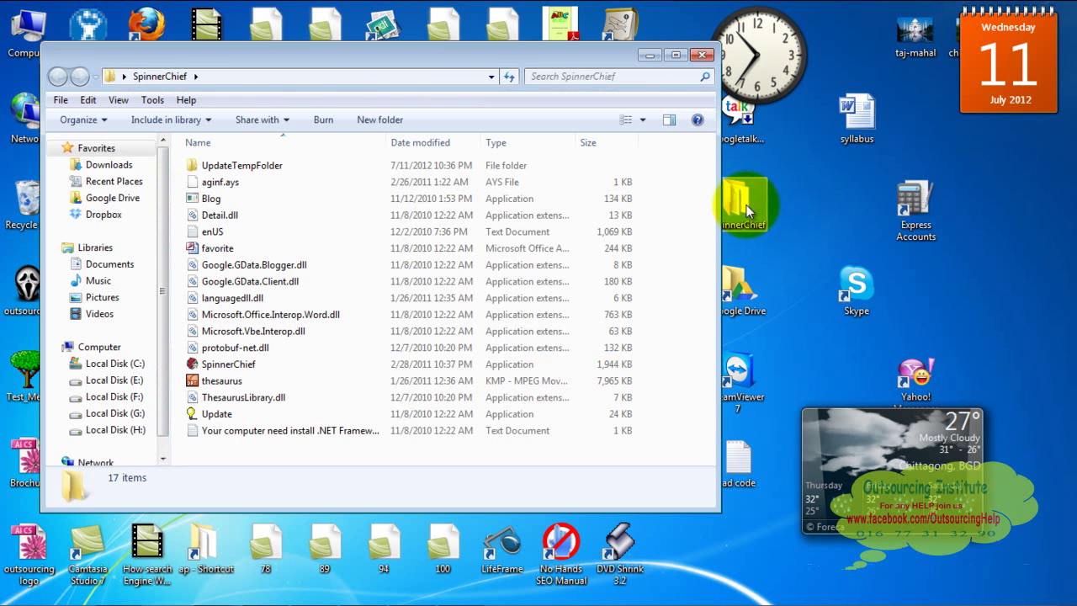
pyautogui.click(211, 366)
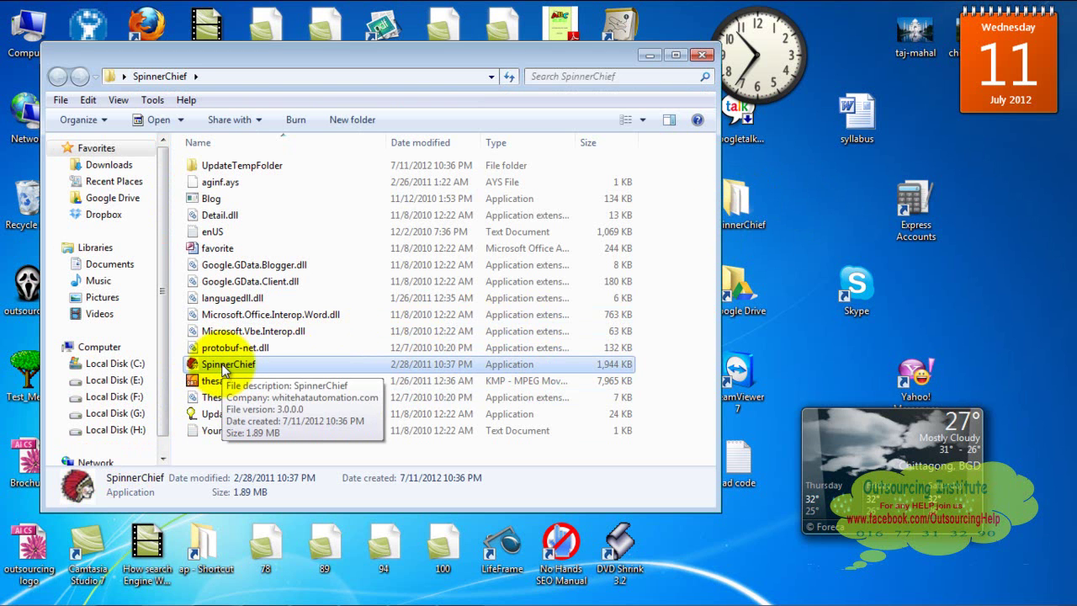
pyautogui.doubleClick(226, 368)
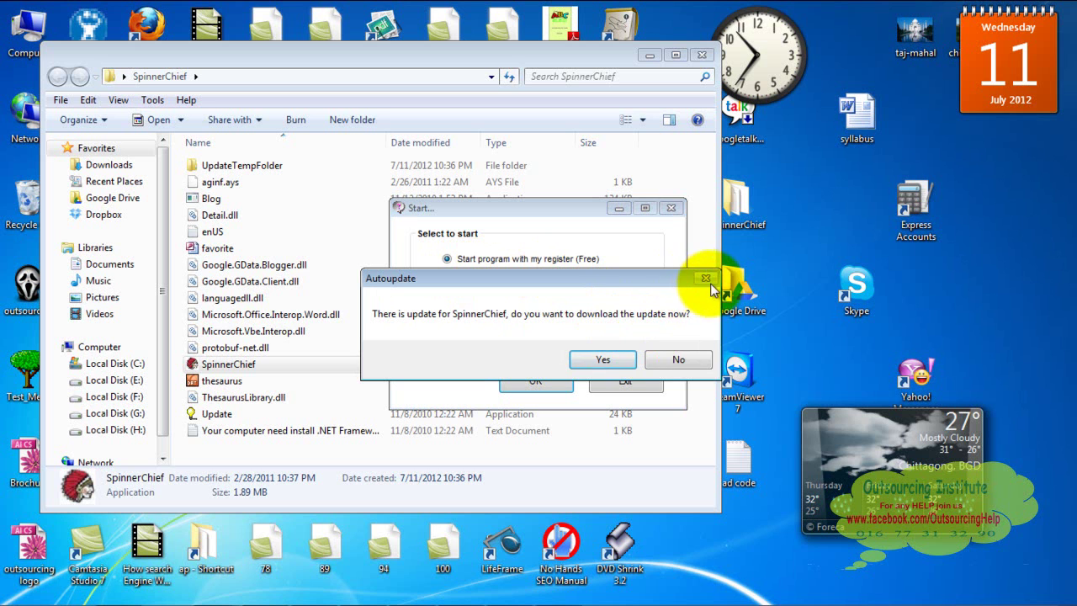
pyautogui.click(680, 361)
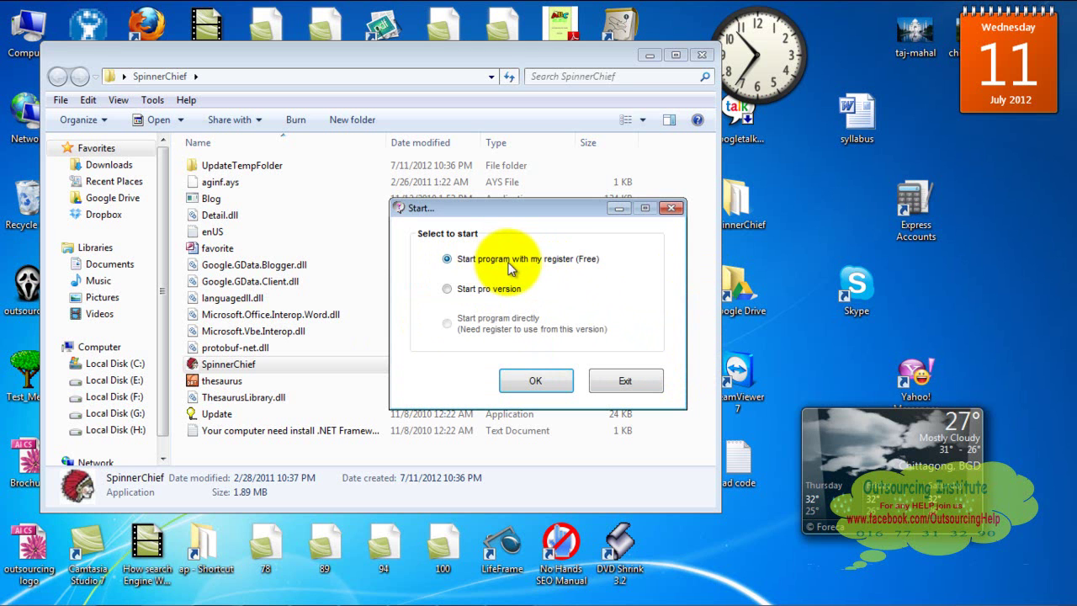
# Start the free registered version and enter the user's name and e-mail address in Email Login.
pyautogui.click(535, 381)
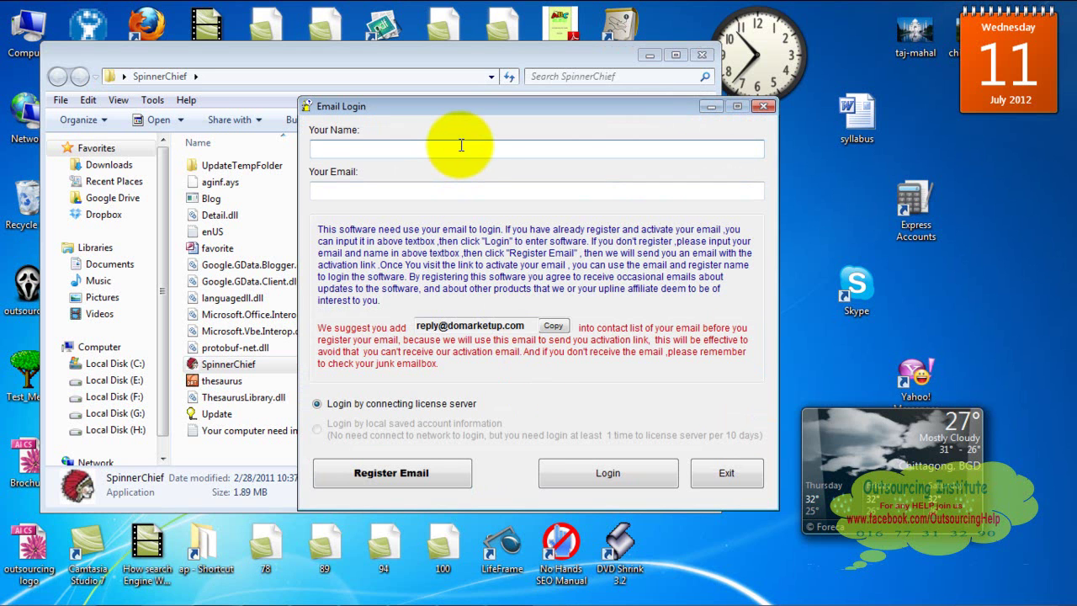
pyautogui.write('salman khan')
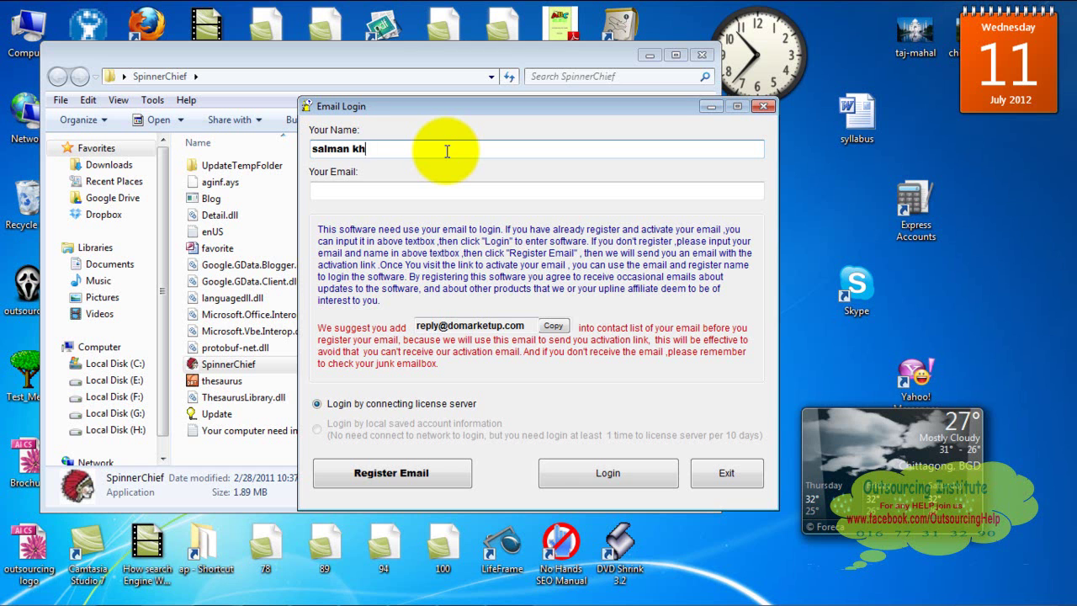
pyautogui.press('Tab')
pyautogui.hotkey('ctrl', 'v')
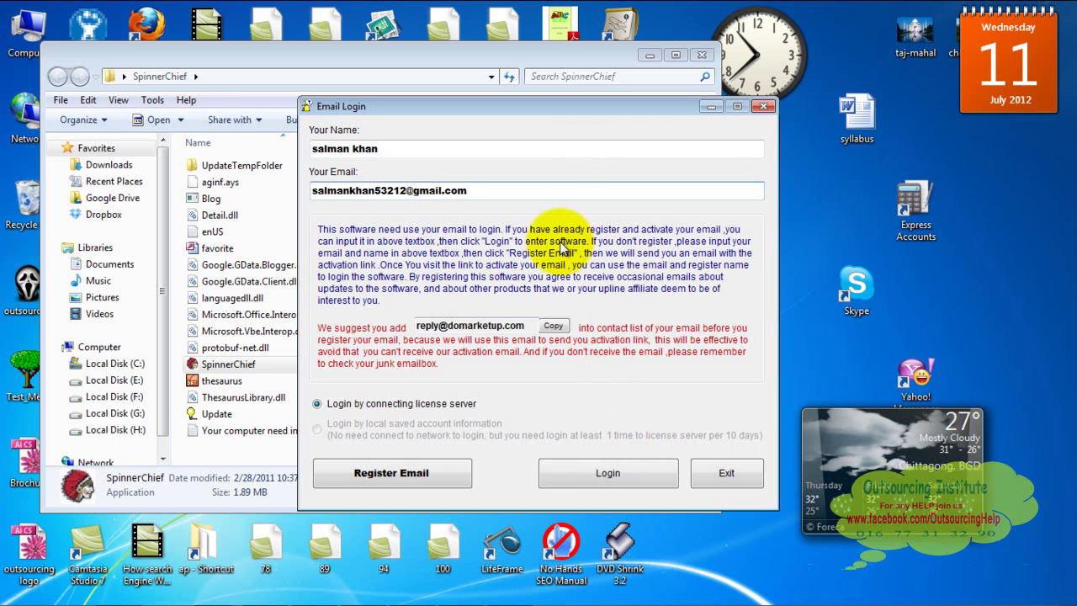
pyautogui.click(480, 187)
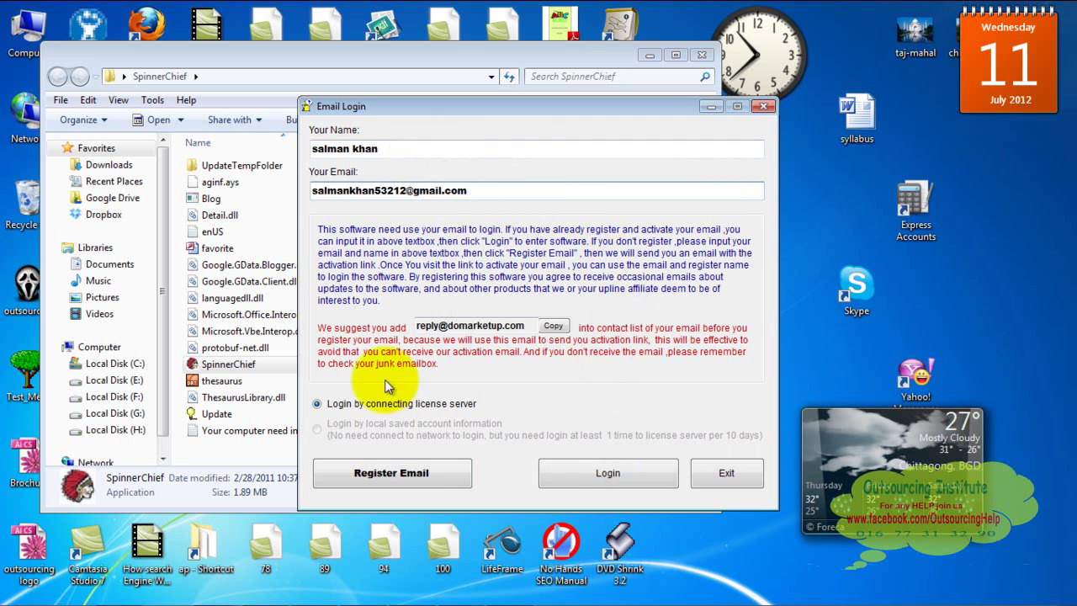
# Register the entered e-mail for activation and bring up the list of Firefox windows.
pyautogui.click(383, 475)
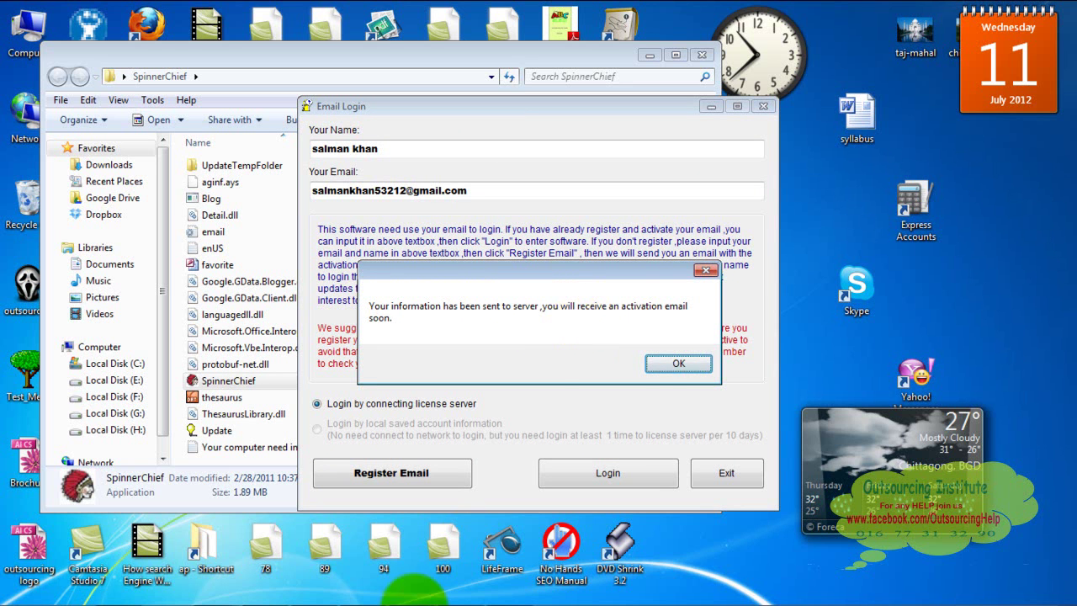
pyautogui.moveTo(370, 597)
pyautogui.click(214, 593)
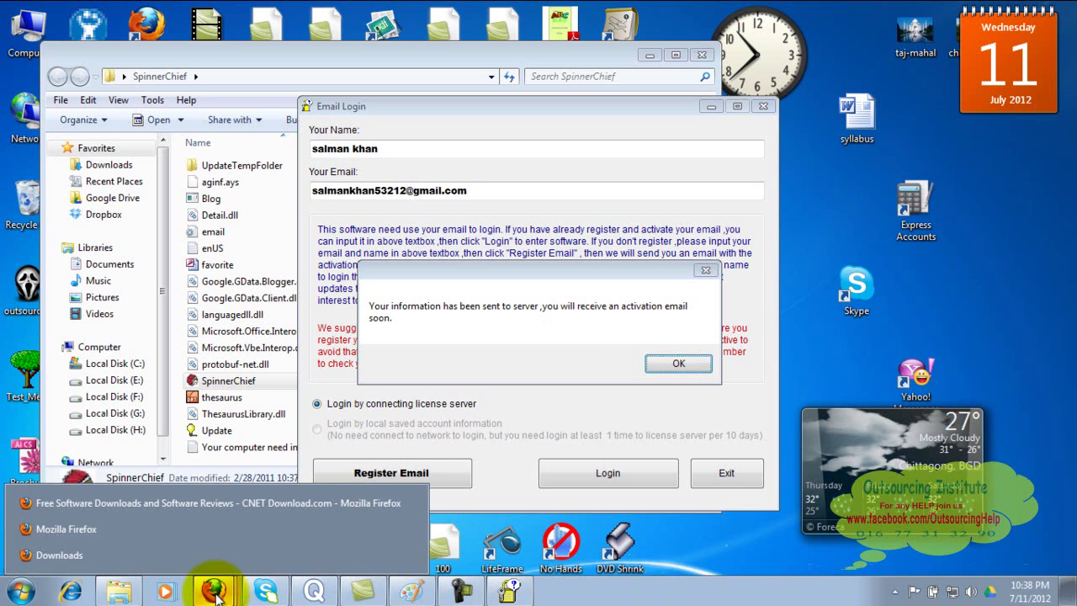
# In the Gmail inbox, open the SpinnerChief Reply message, follow its validation link, then minimize Firefox.
pyautogui.click(149, 508)
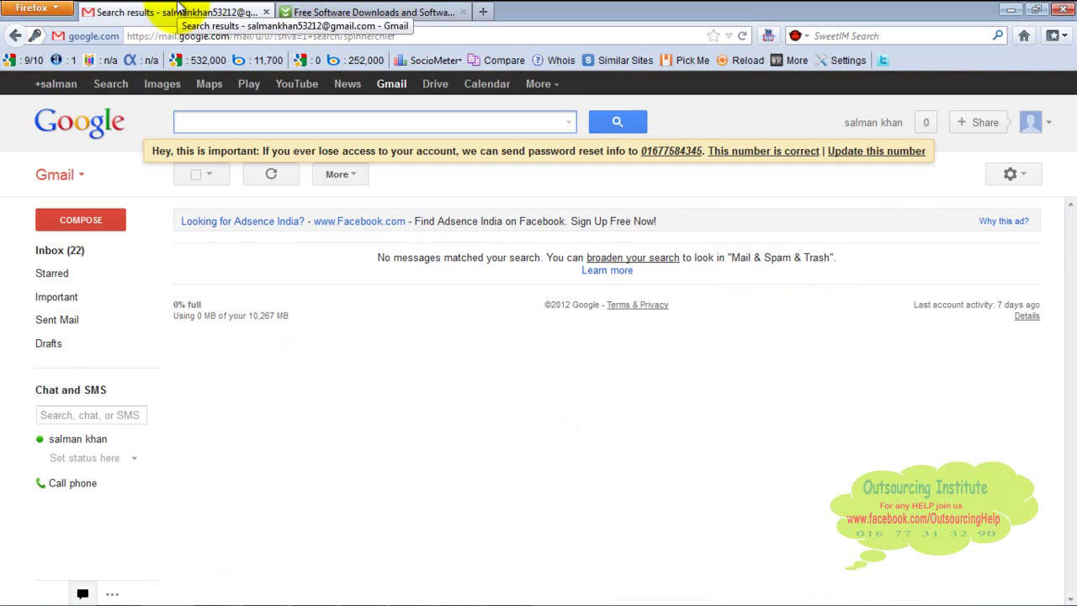
pyautogui.click(82, 252)
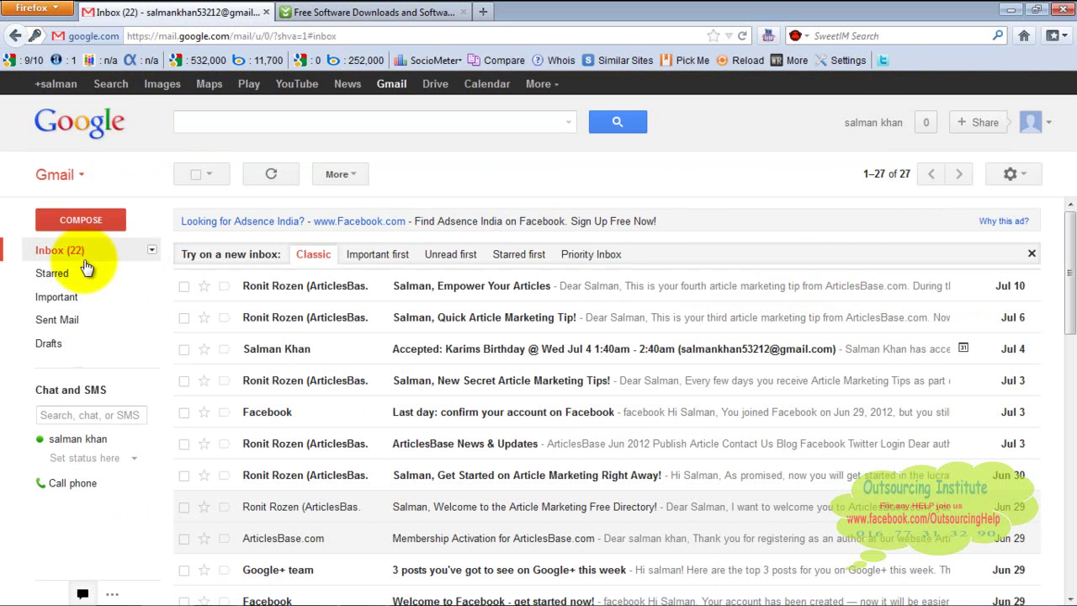
pyautogui.click(79, 256)
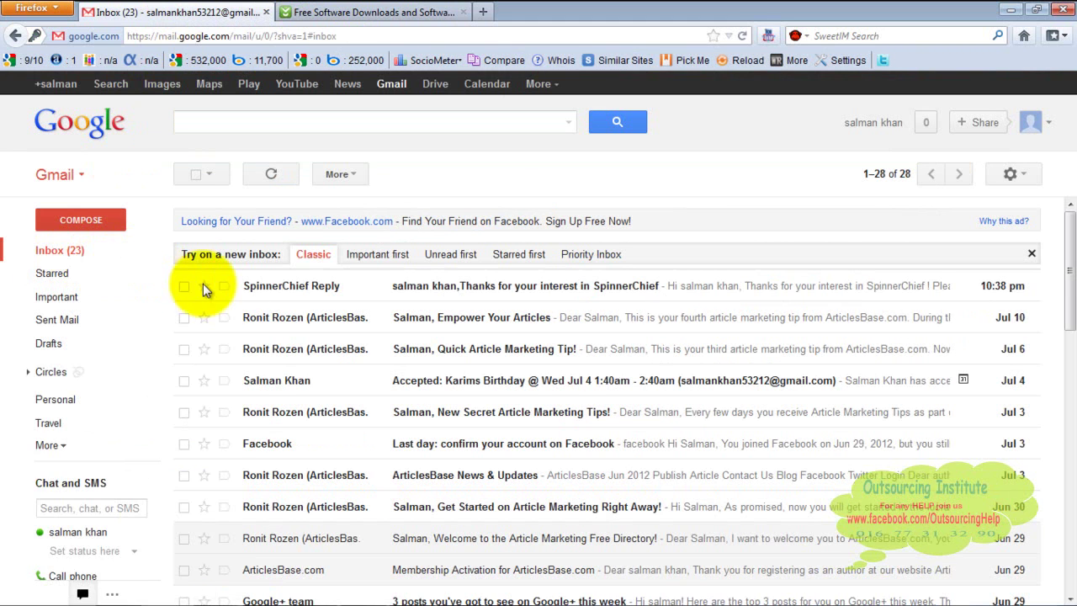
pyautogui.click(267, 294)
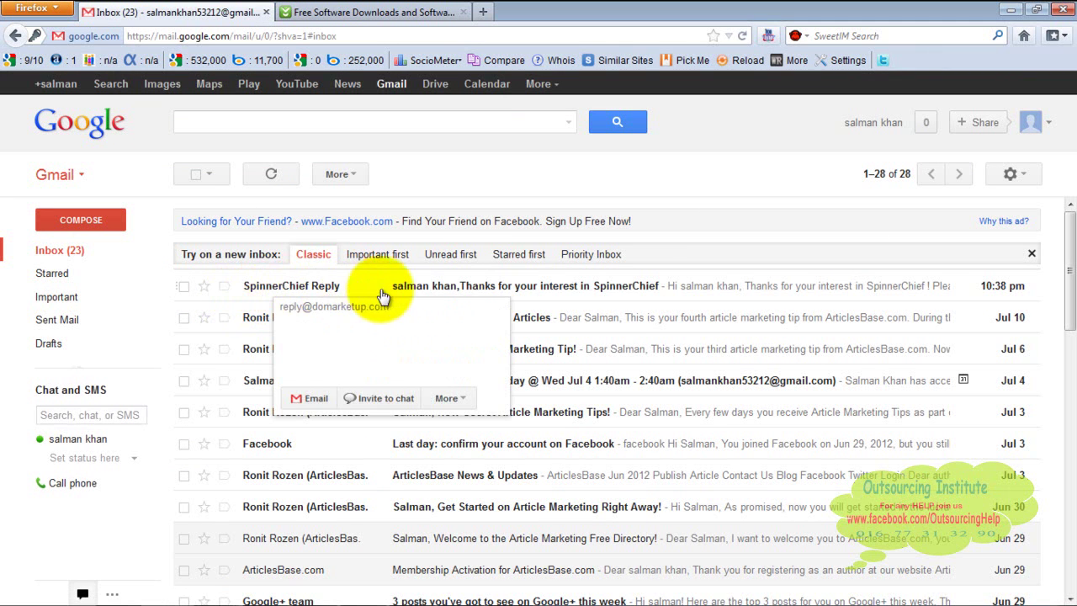
pyautogui.click(511, 288)
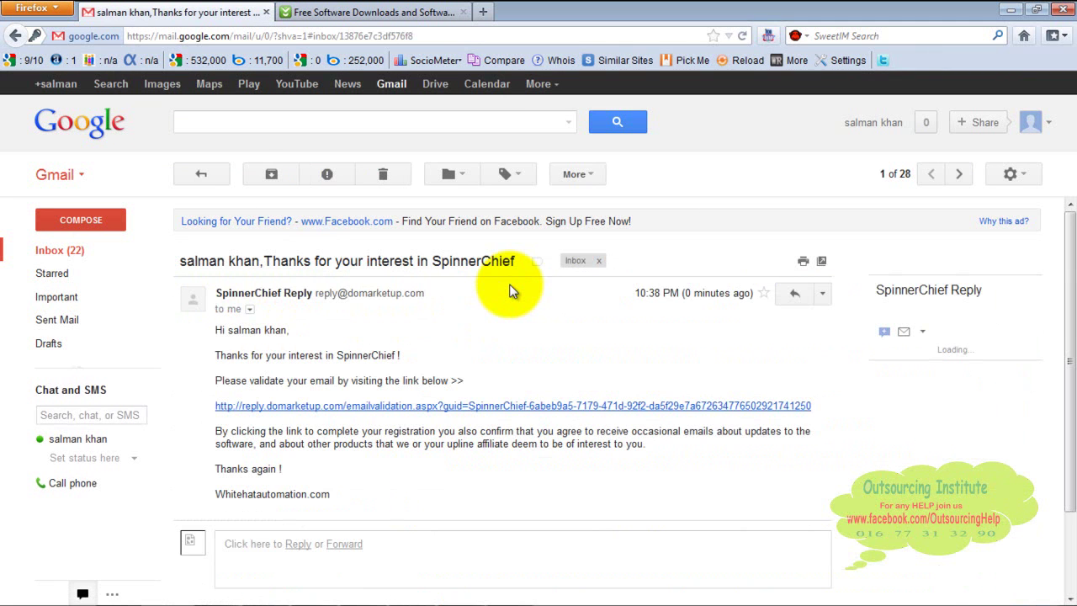
pyautogui.click(363, 413)
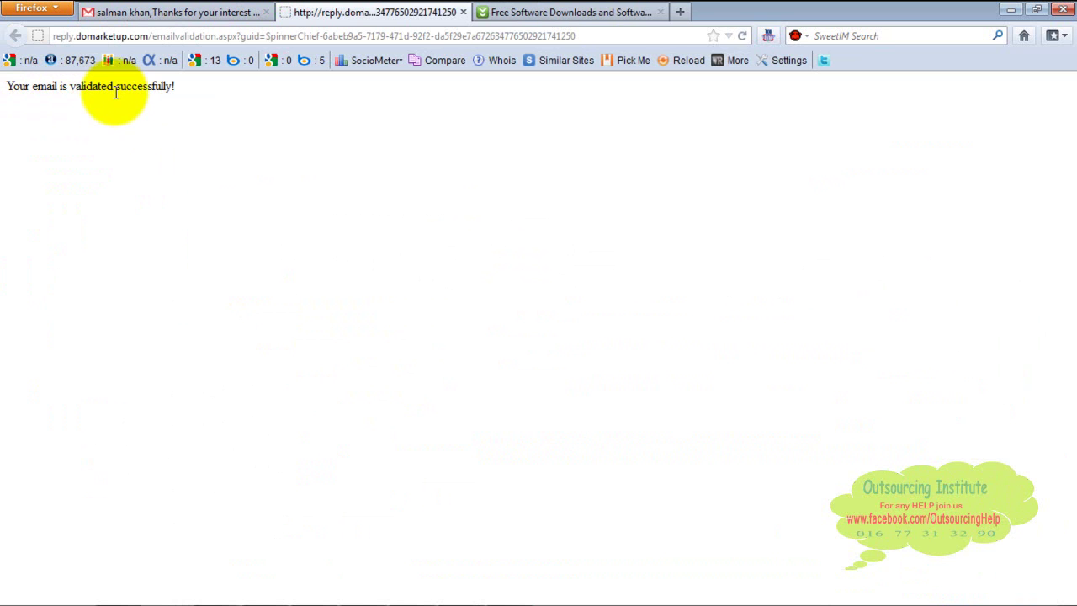
pyautogui.click(1011, 8)
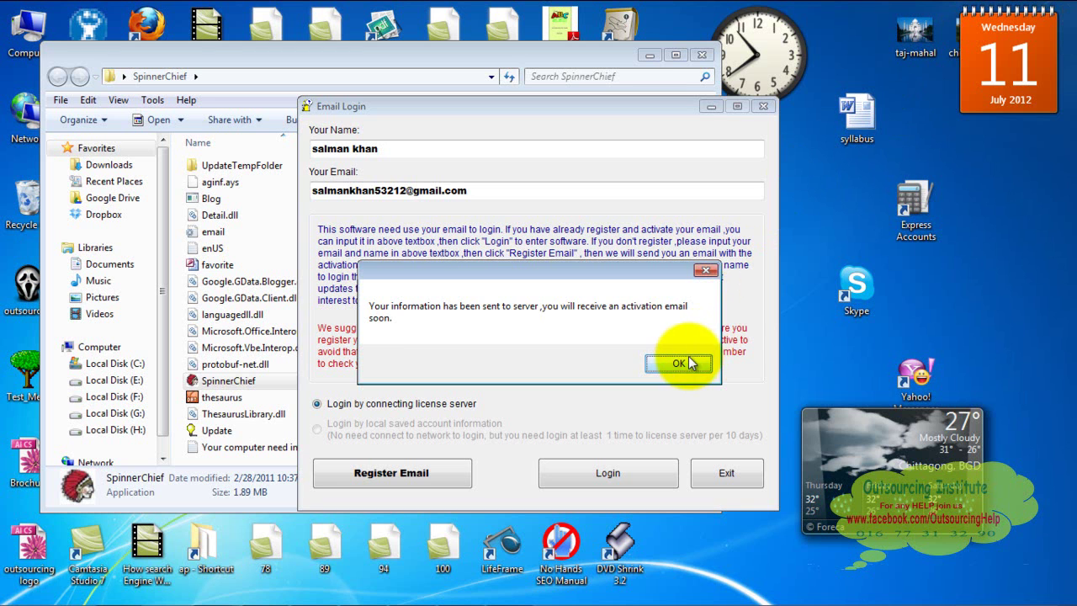
# Log in with the validated e-mail, run the program directly, and load the default thesaurus.
pyautogui.click(682, 362)
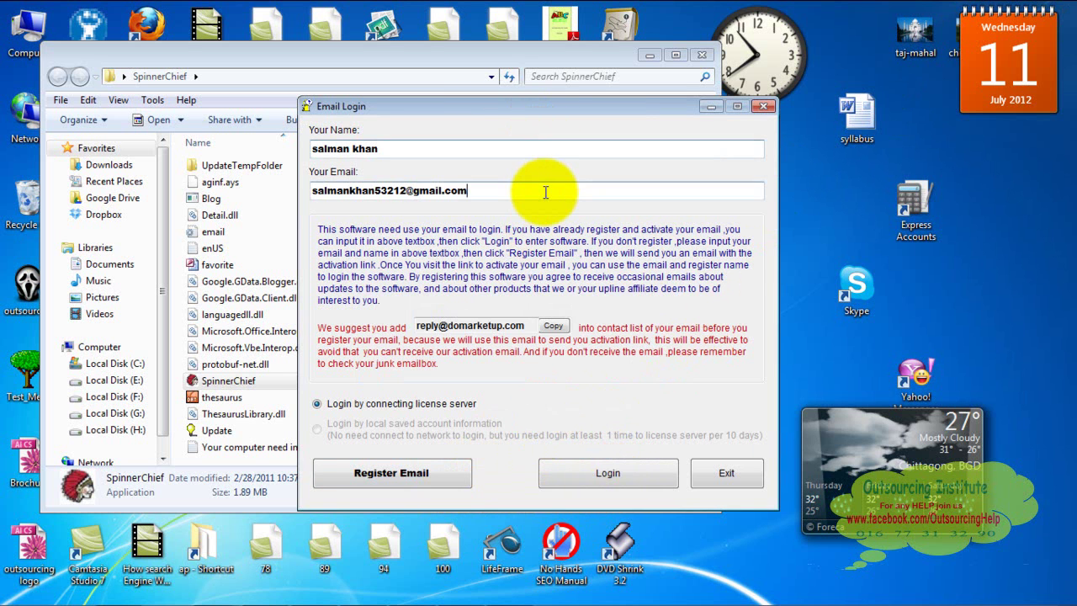
pyautogui.click(632, 477)
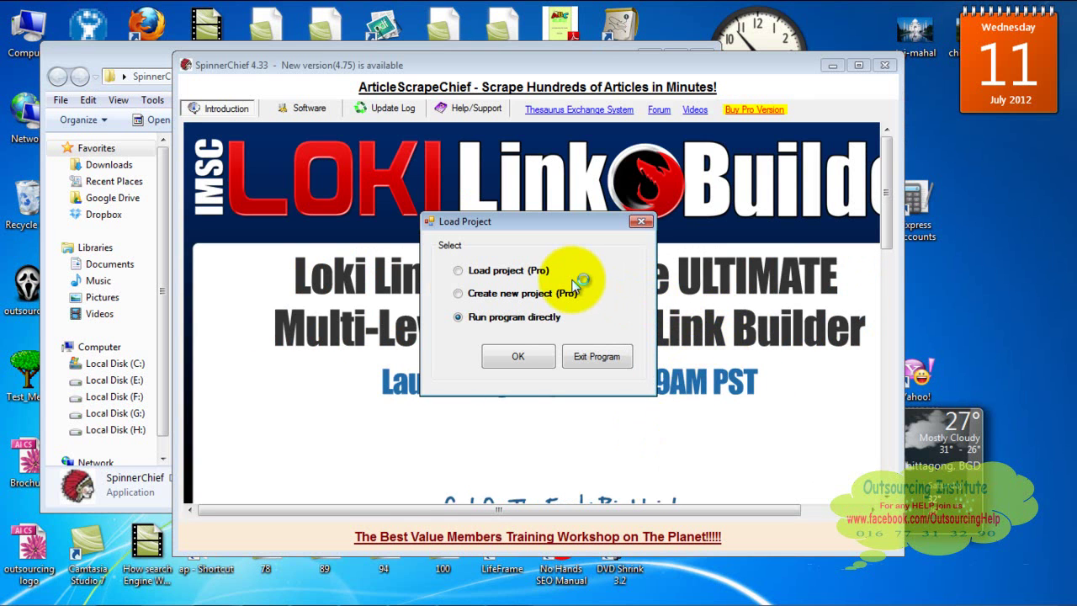
pyautogui.click(510, 357)
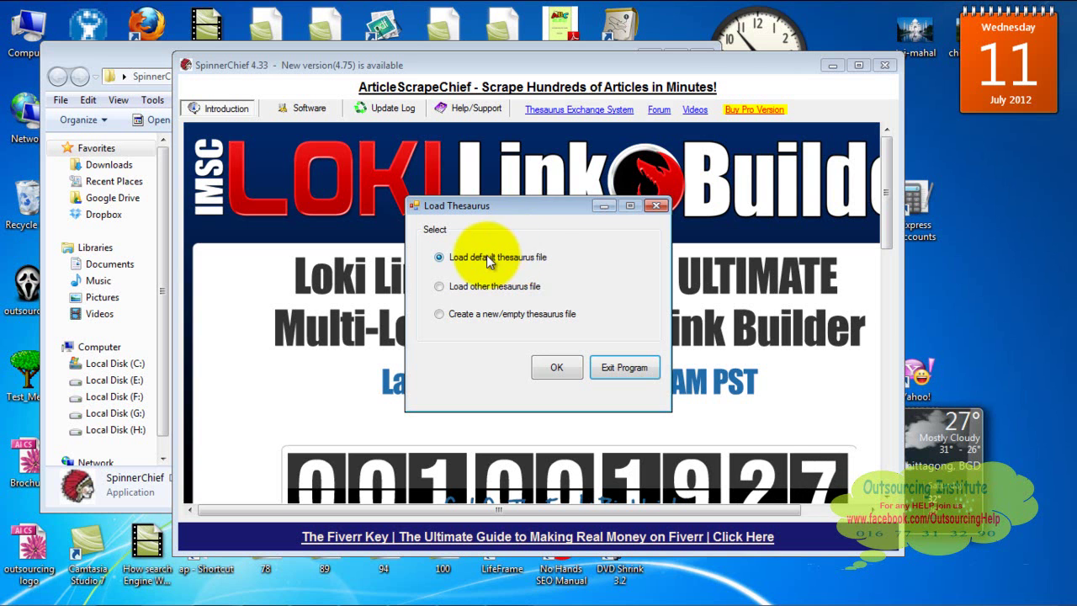
pyautogui.click(553, 372)
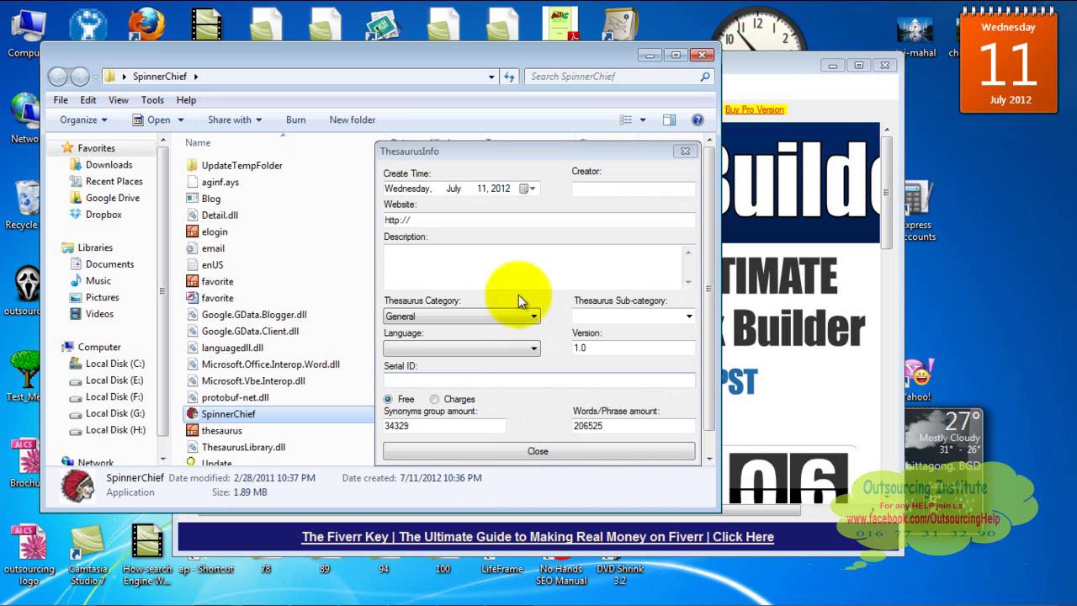
pyautogui.click(528, 451)
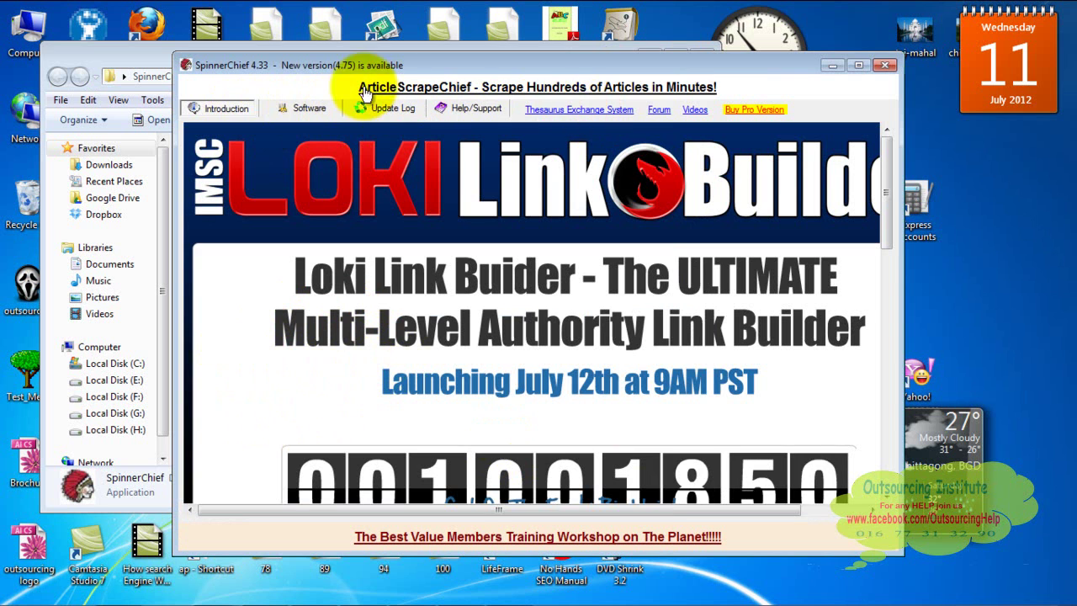
# Replace the placeholder text in Write Article with 'Every mother loves her child'.
pyautogui.click(311, 108)
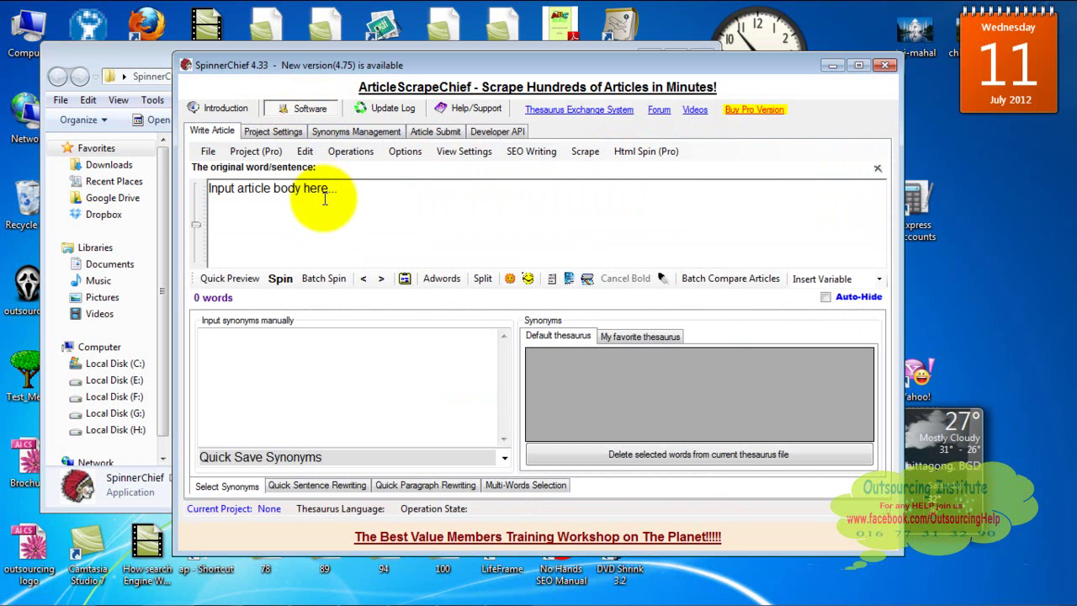
pyautogui.moveTo(343, 190); pyautogui.dragTo(187, 187)
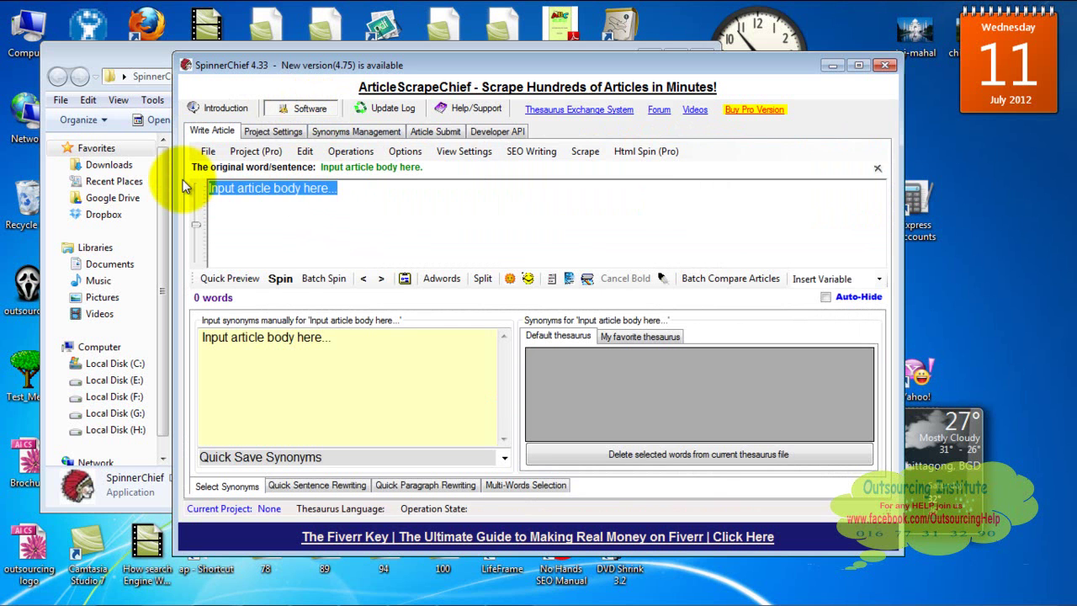
pyautogui.press('Delete')
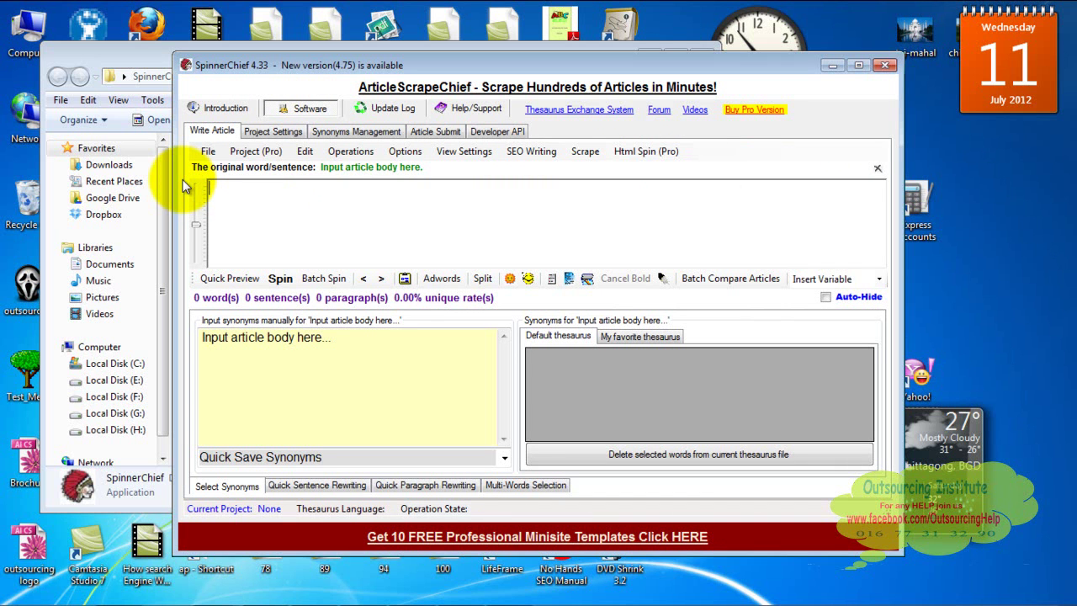
pyautogui.write('Every mother love')
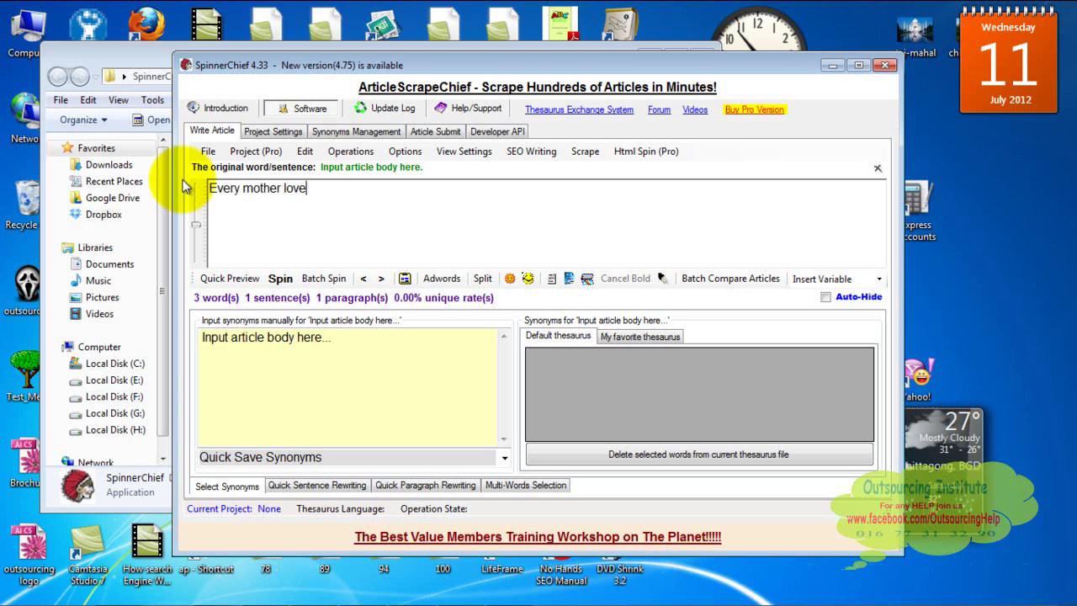
pyautogui.write('s her child')
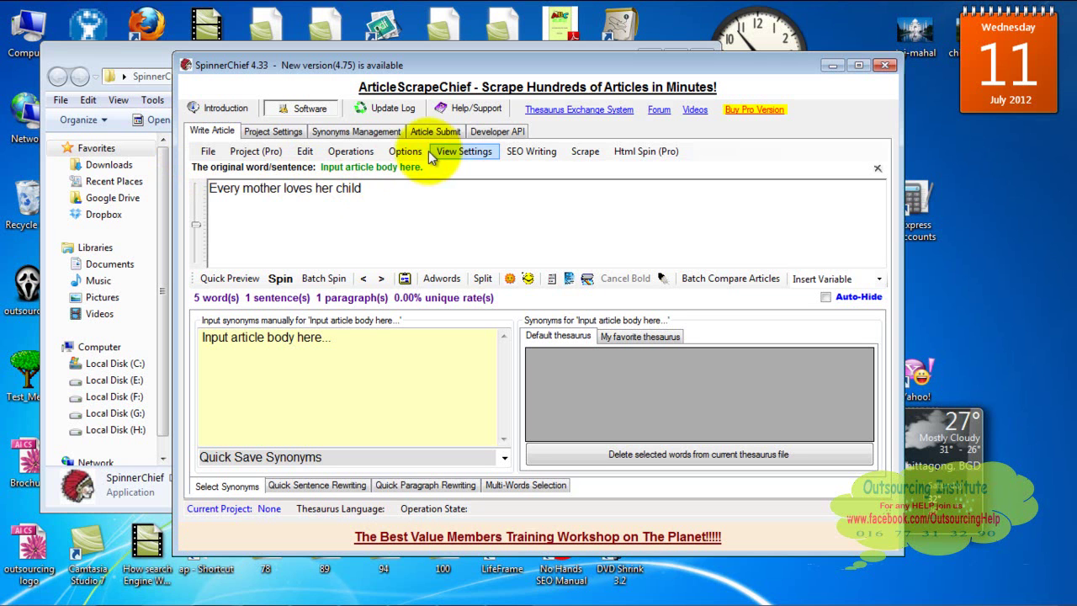
# Look through the display options list twice, closing it without changes.
pyautogui.click(401, 157)
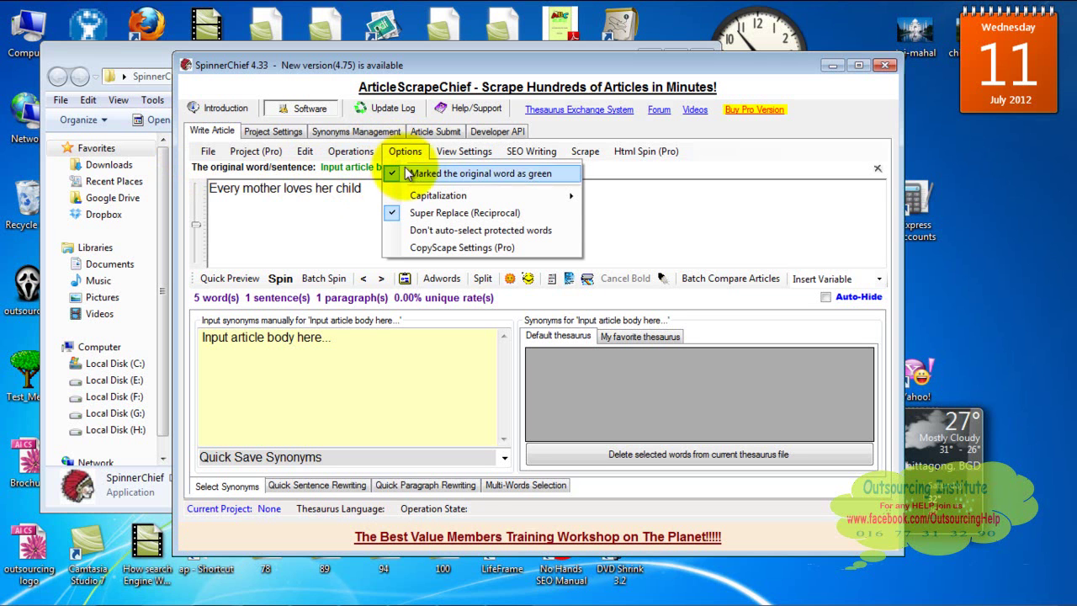
pyautogui.moveTo(420, 196)
pyautogui.click(348, 195)
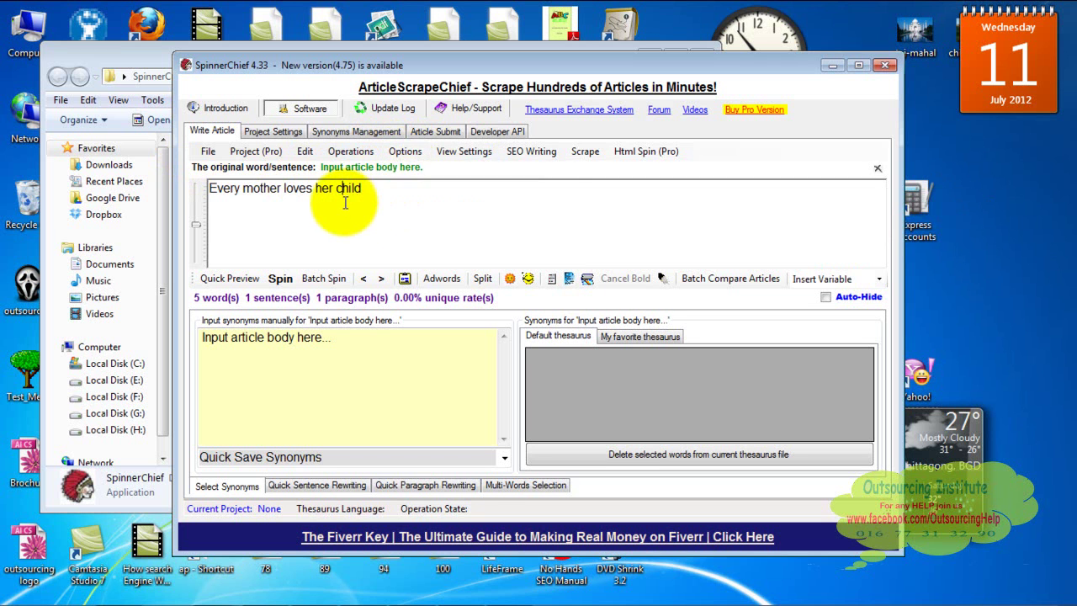
pyautogui.click(405, 153)
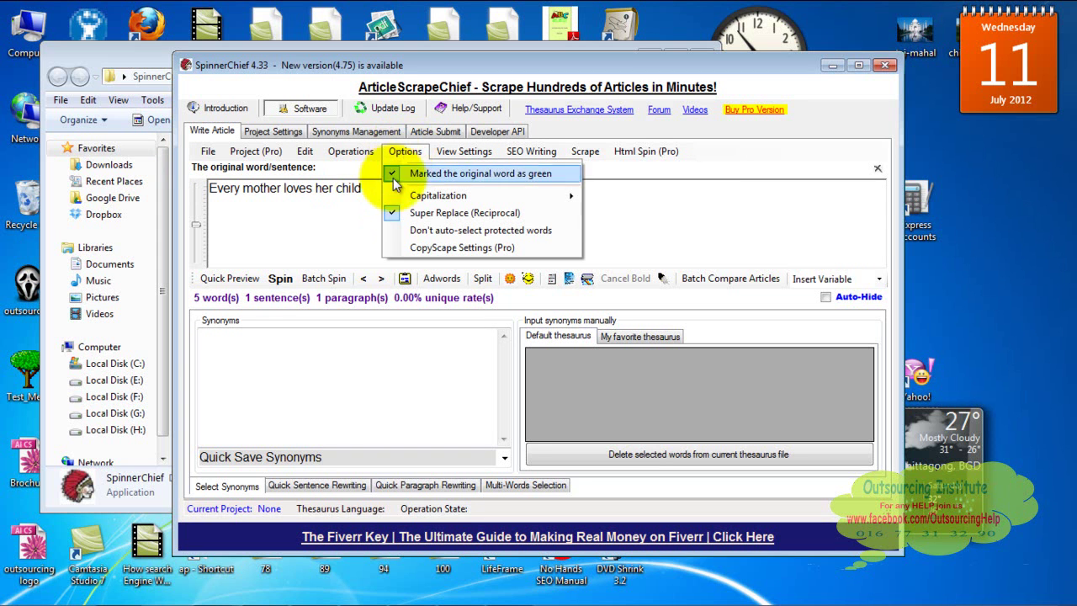
pyautogui.click(352, 217)
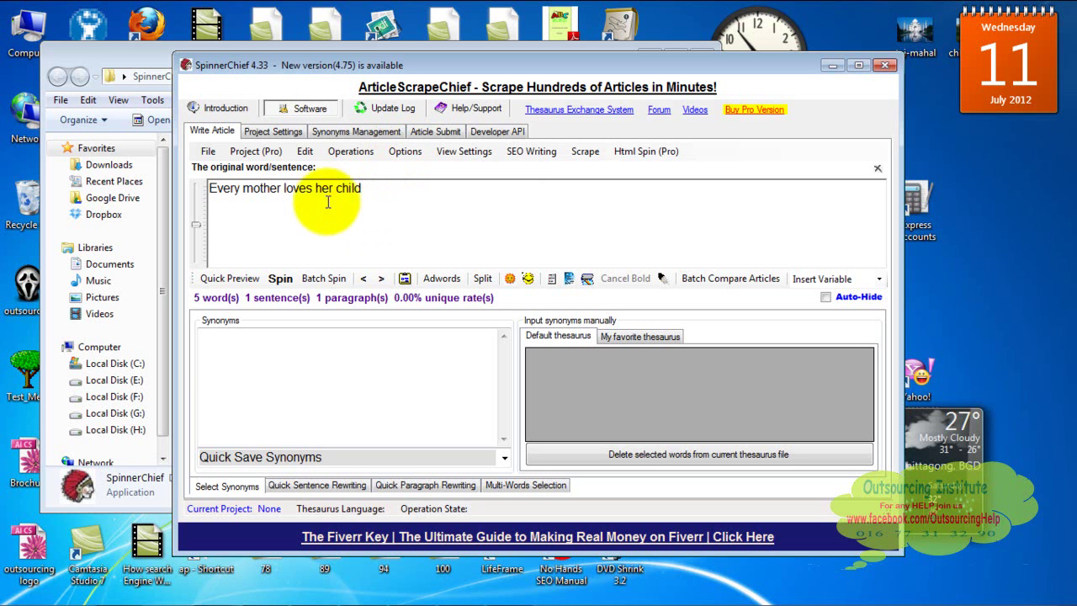
# Run Operations > Identify Synonyms with the default thesaurus on the sentence.
pyautogui.click(353, 158)
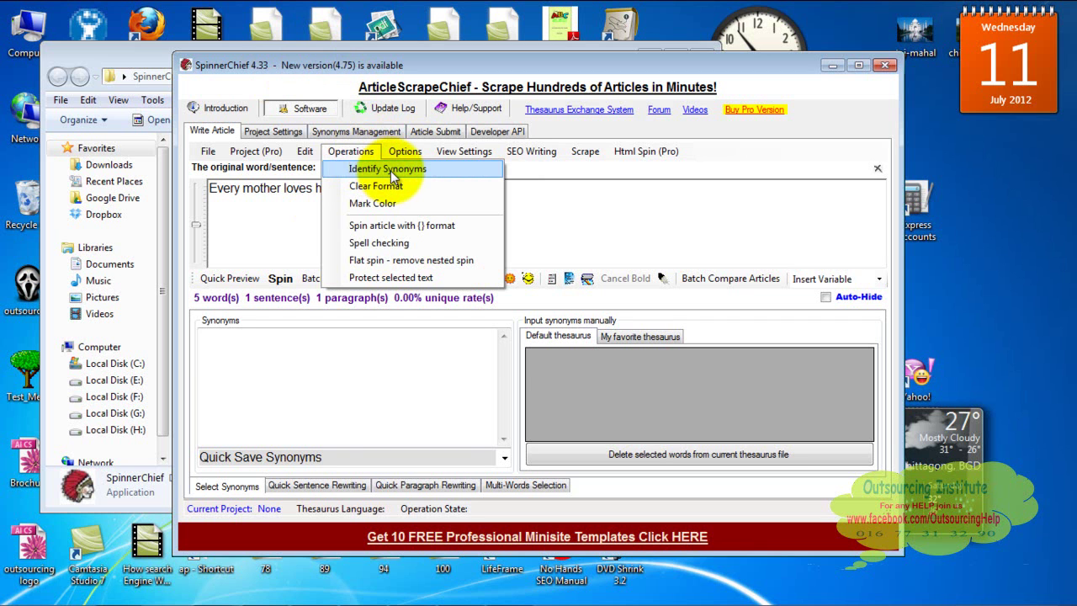
pyautogui.click(390, 171)
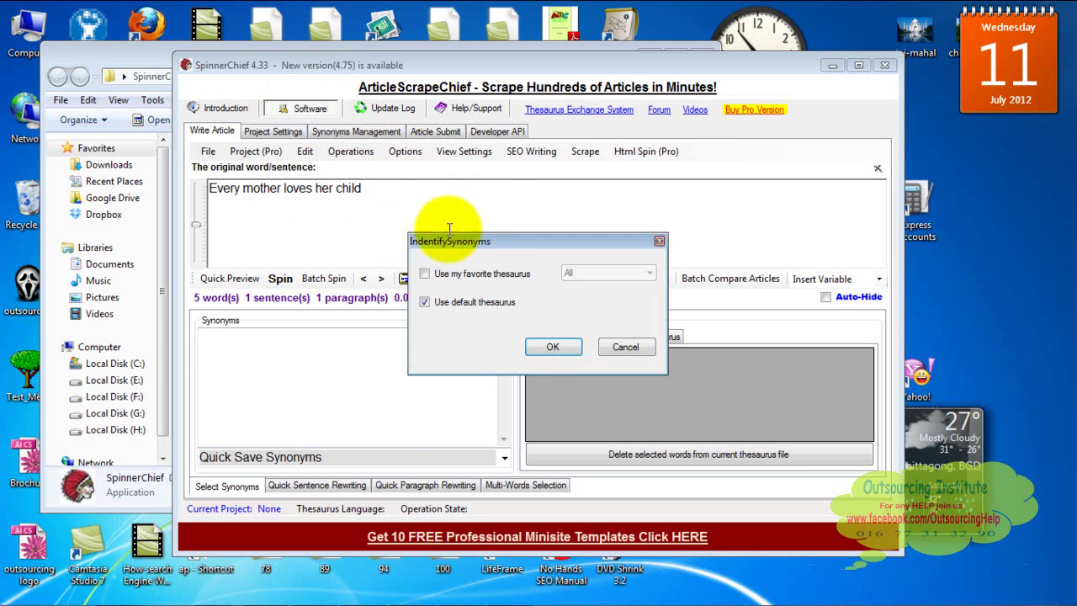
pyautogui.click(539, 343)
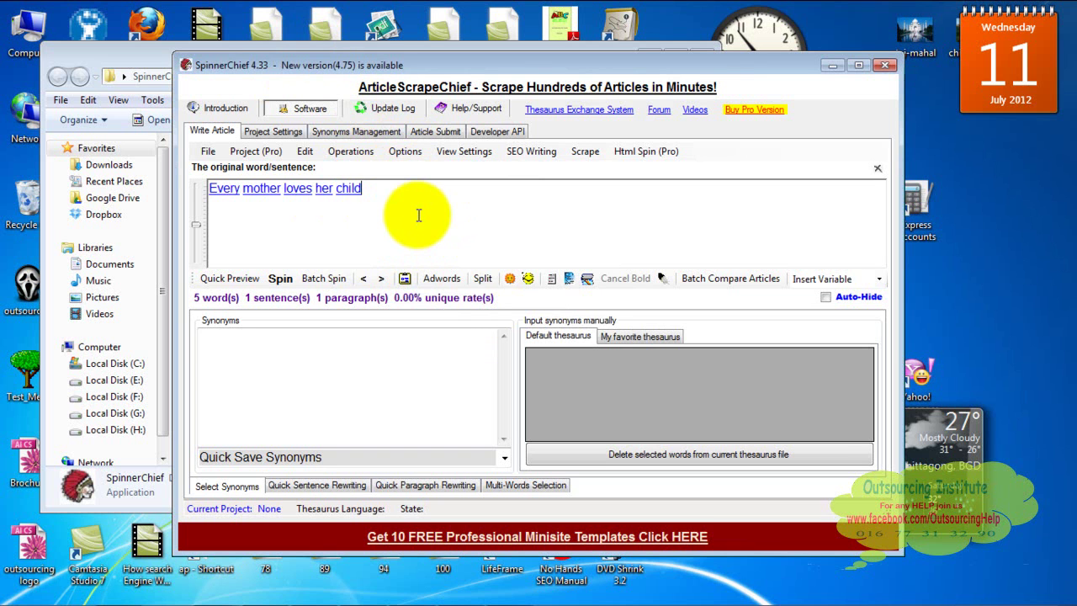
# Generate 100 spun articles with an auto-spin frequency of 4.
pyautogui.click(280, 279)
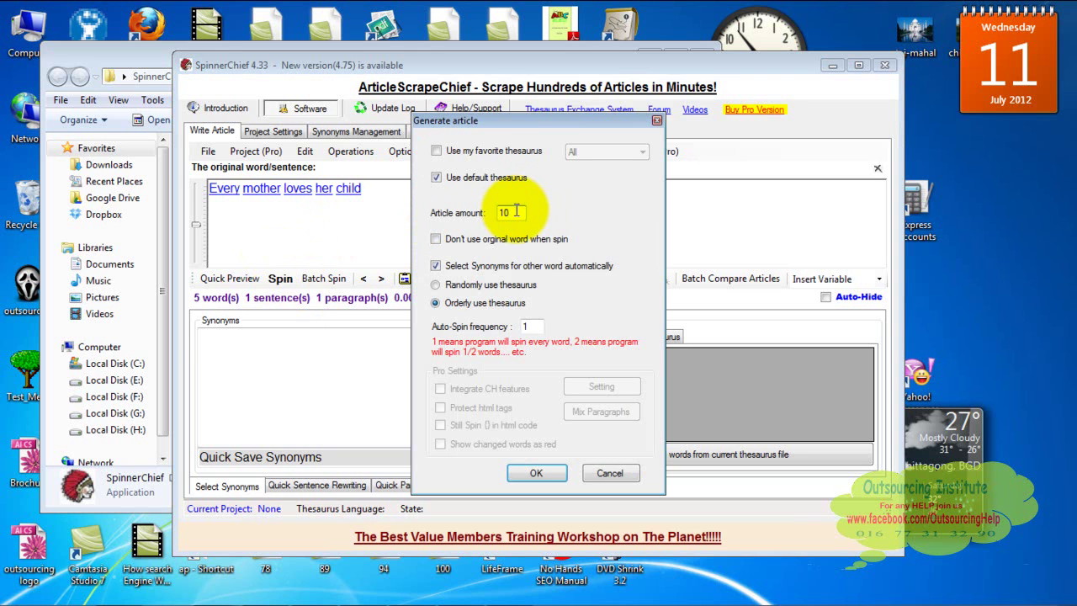
pyautogui.write('0')
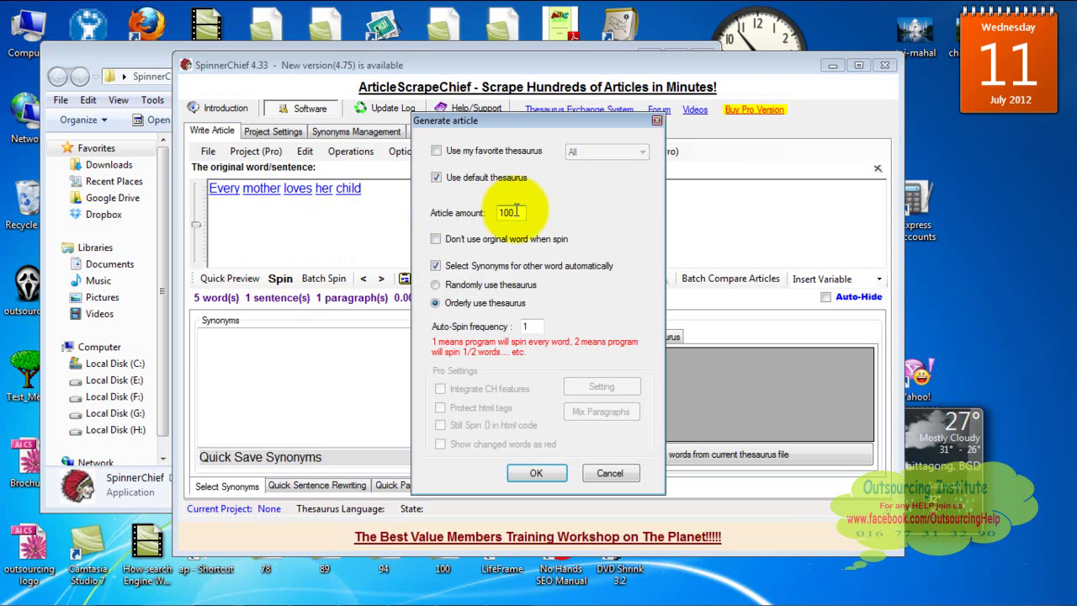
pyautogui.click(532, 324)
pyautogui.press('BackSpace')
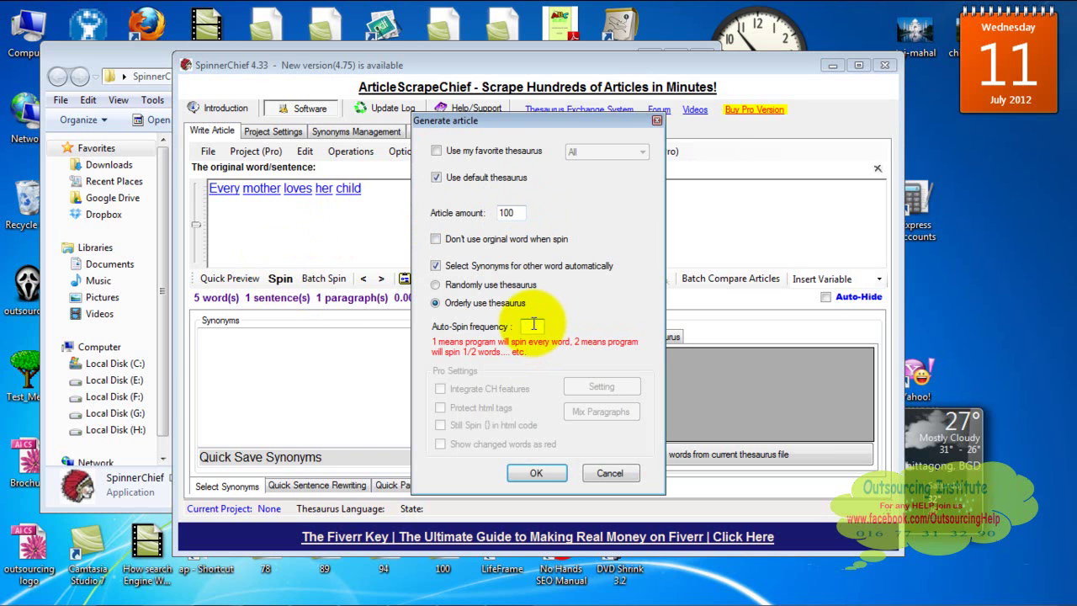
pyautogui.write('4')
pyautogui.click(539, 473)
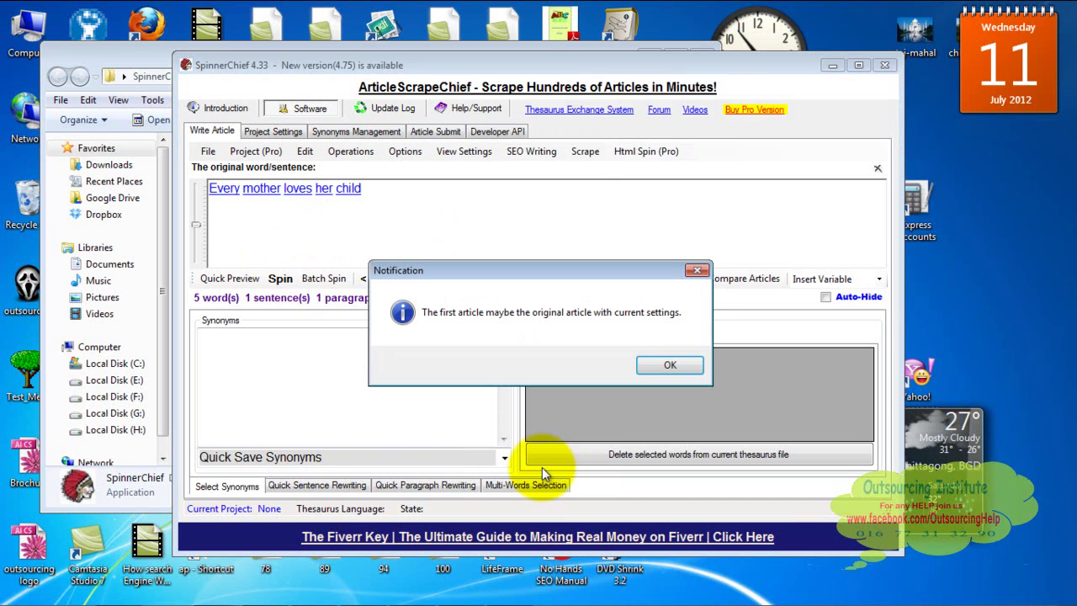
# Review spun Articles 10, 14, 5, 6 and 9, then select Article 9's sentence for copying.
pyautogui.click(670, 358)
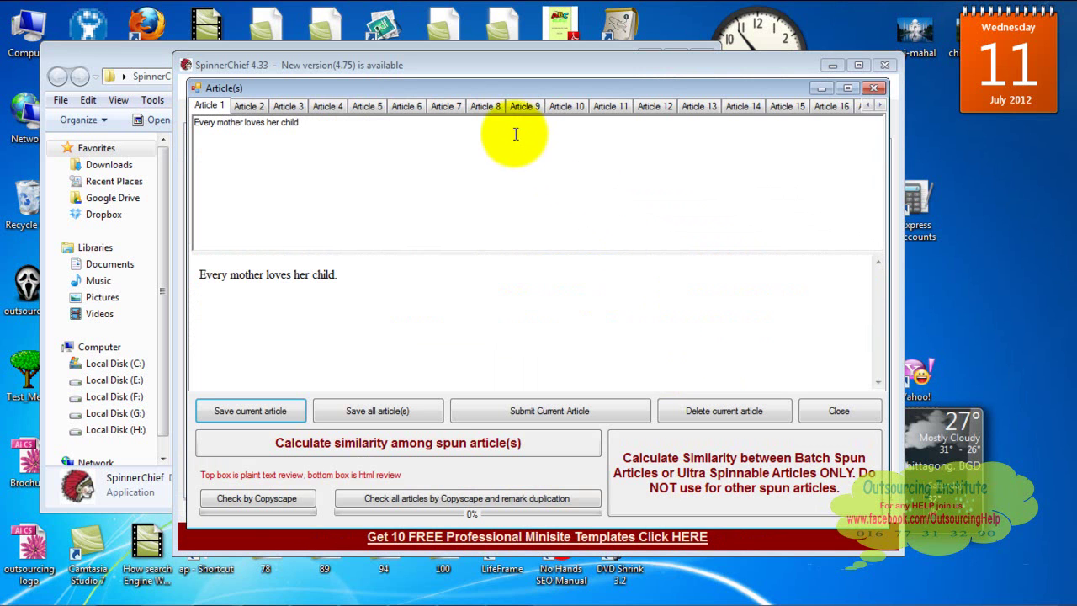
pyautogui.click(565, 105)
pyautogui.click(754, 106)
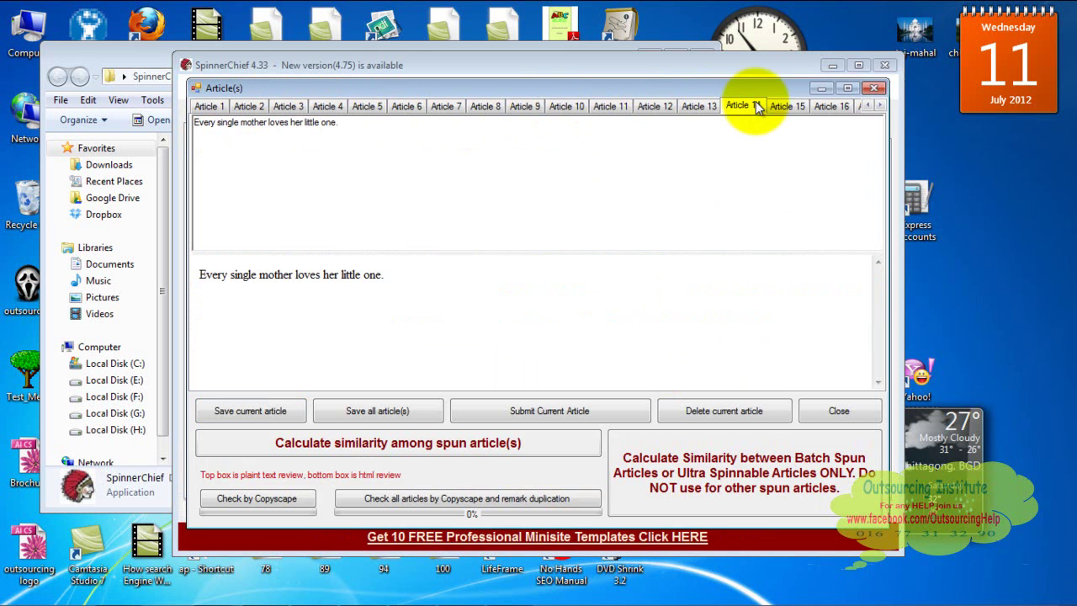
pyautogui.click(878, 106)
pyautogui.click(878, 106)
pyautogui.click(878, 106)
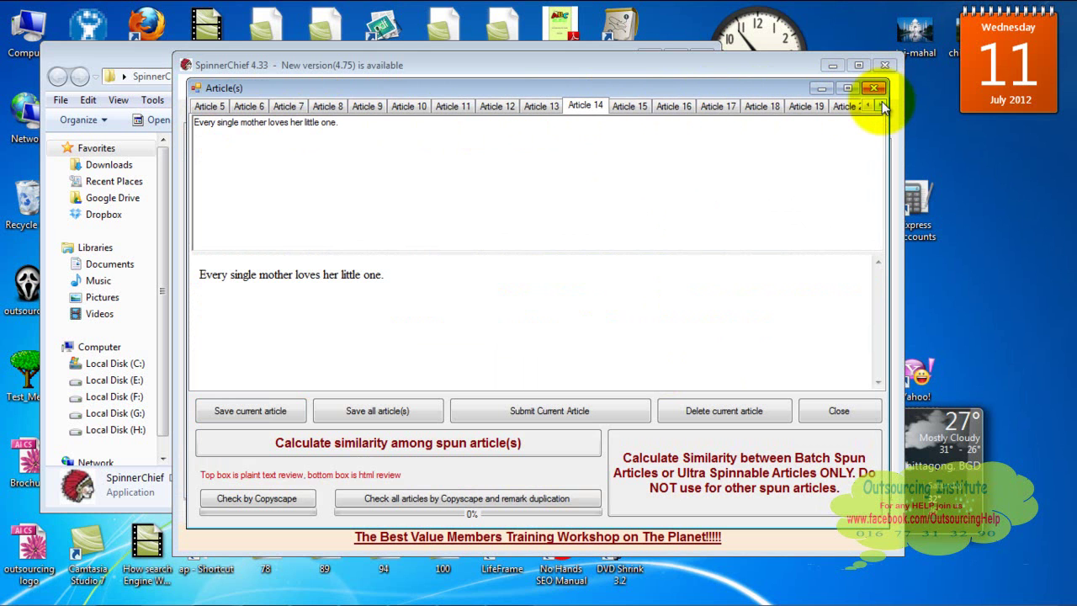
pyautogui.click(210, 110)
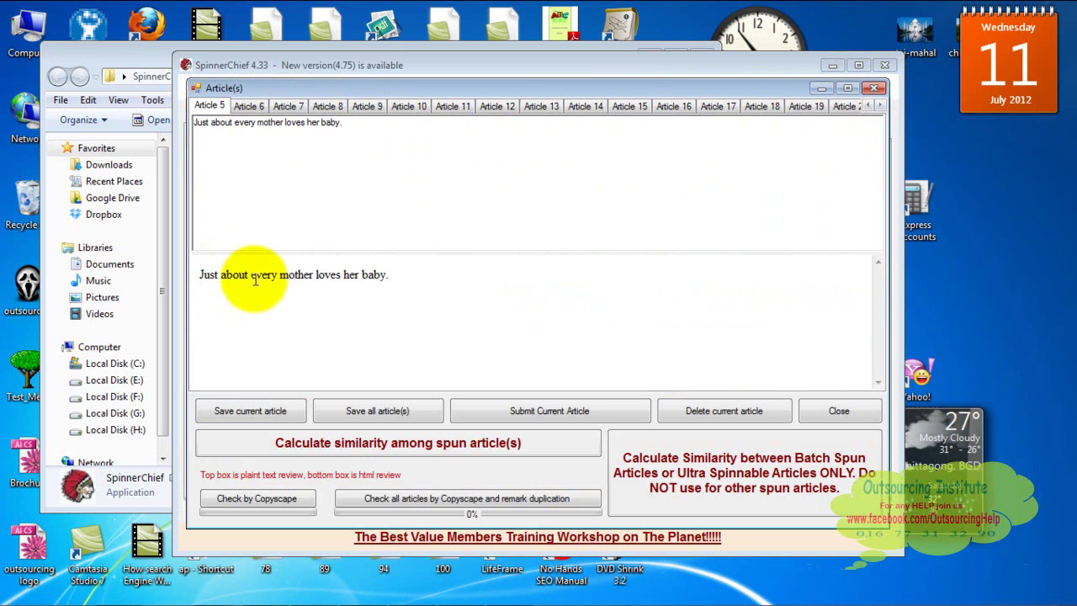
pyautogui.click(247, 106)
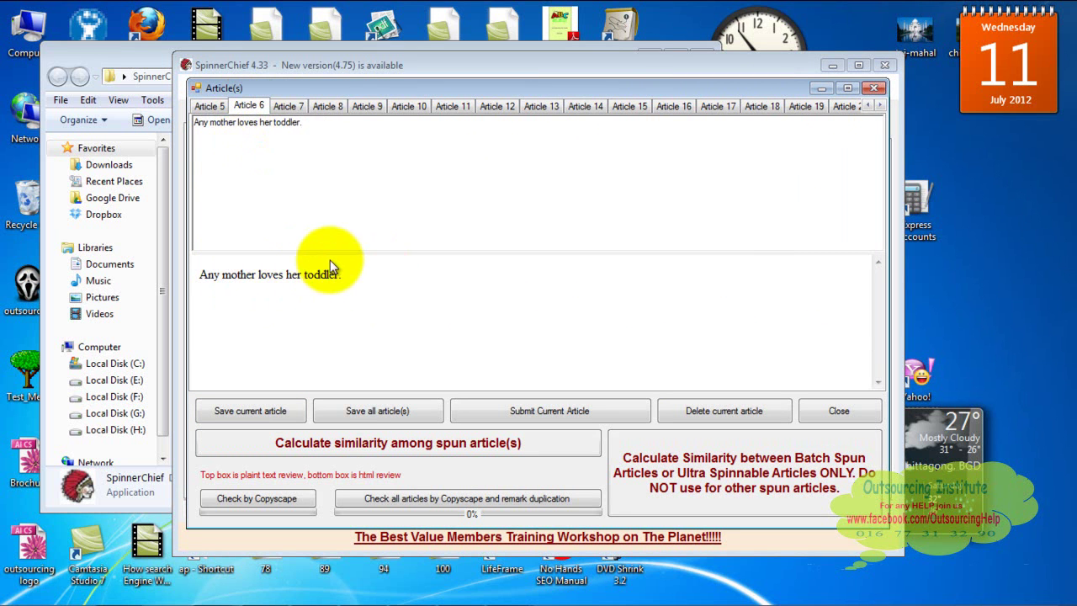
pyautogui.click(369, 107)
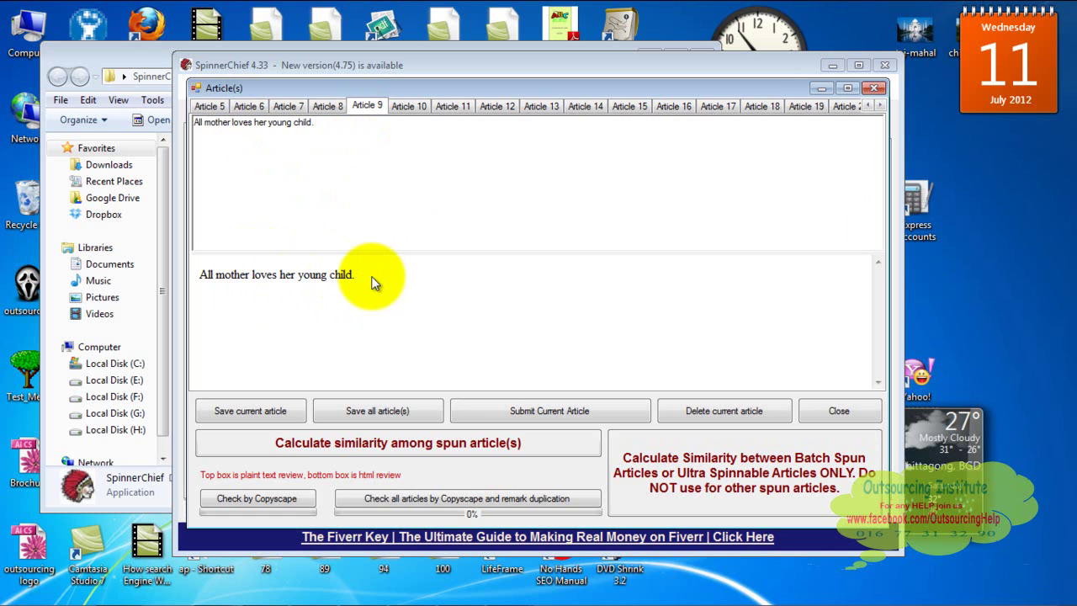
pyautogui.moveTo(359, 273); pyautogui.dragTo(149, 271)
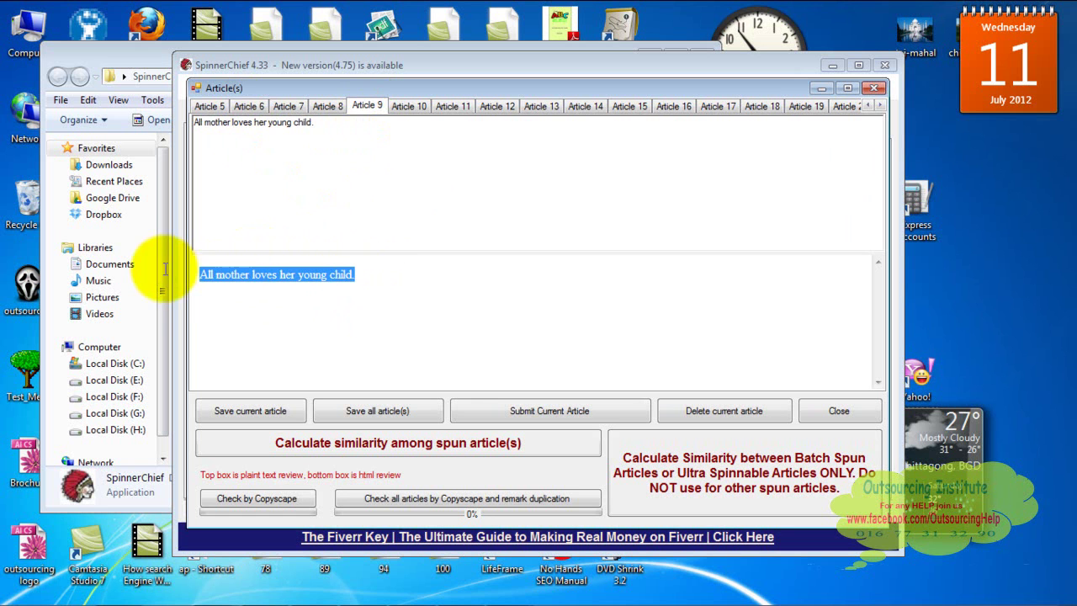
pyautogui.rightClick(240, 276)
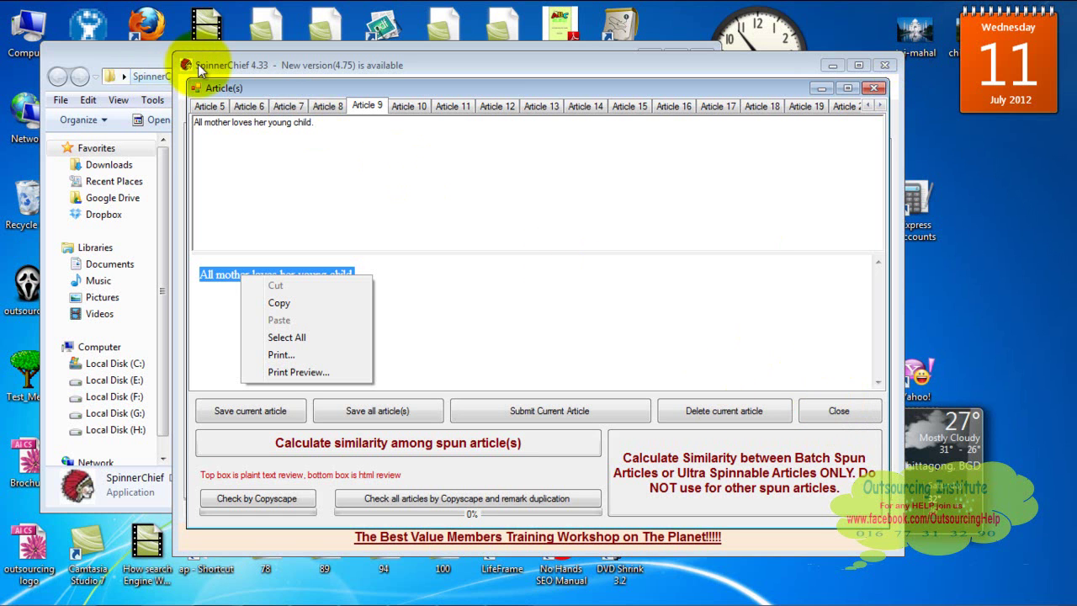
# In the main window, select 'mother' to list its synonyms mom, mommy, new mother and mum.
pyautogui.click(103, 54)
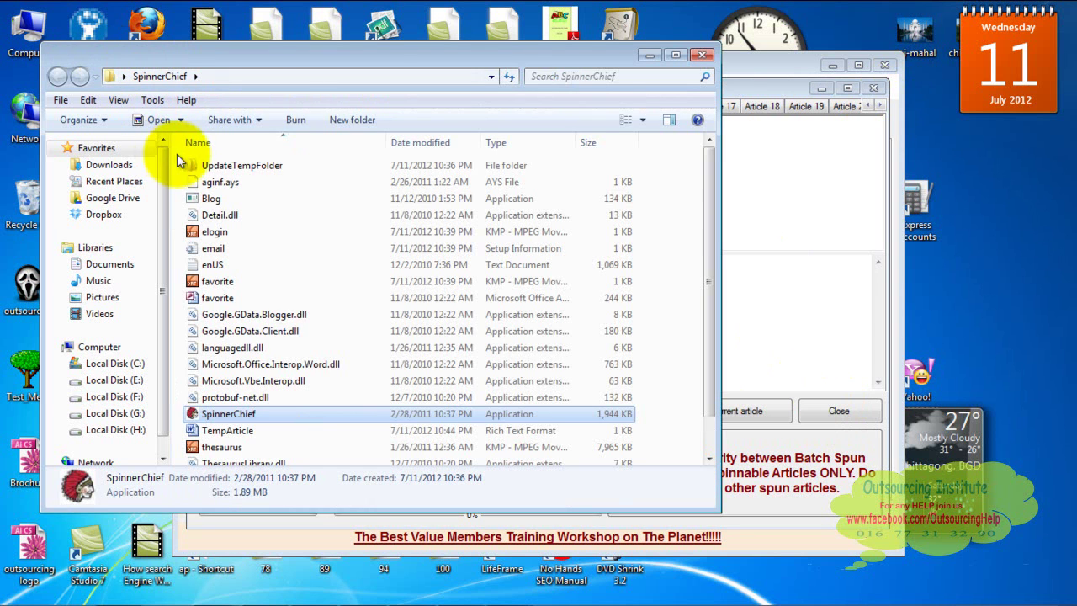
pyautogui.click(777, 77)
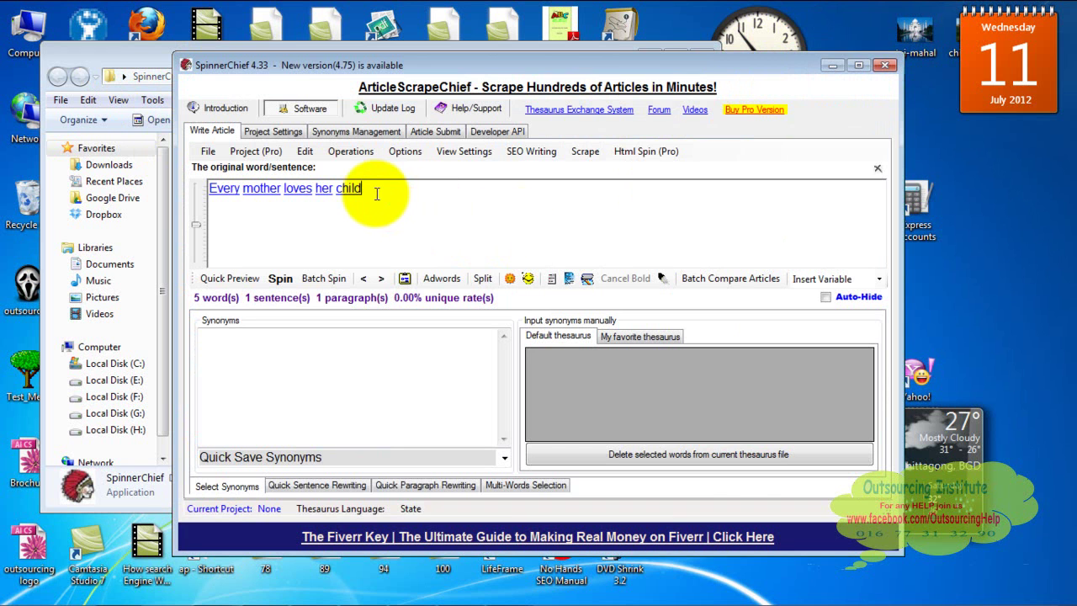
pyautogui.moveTo(376, 193); pyautogui.dragTo(154, 168)
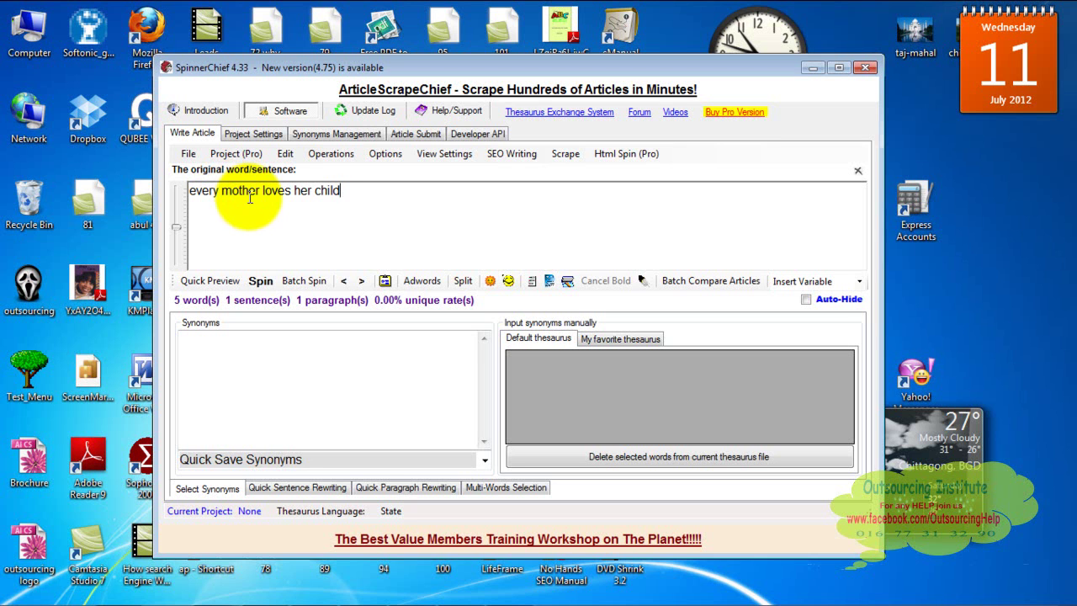
pyautogui.click(219, 191)
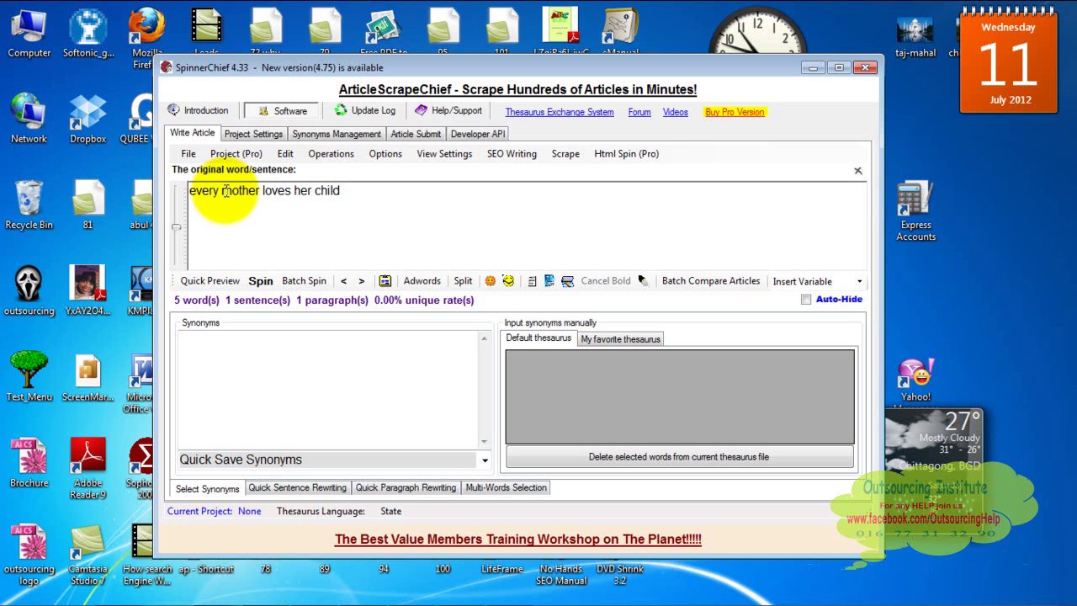
pyautogui.moveTo(223, 191); pyautogui.dragTo(257, 194)
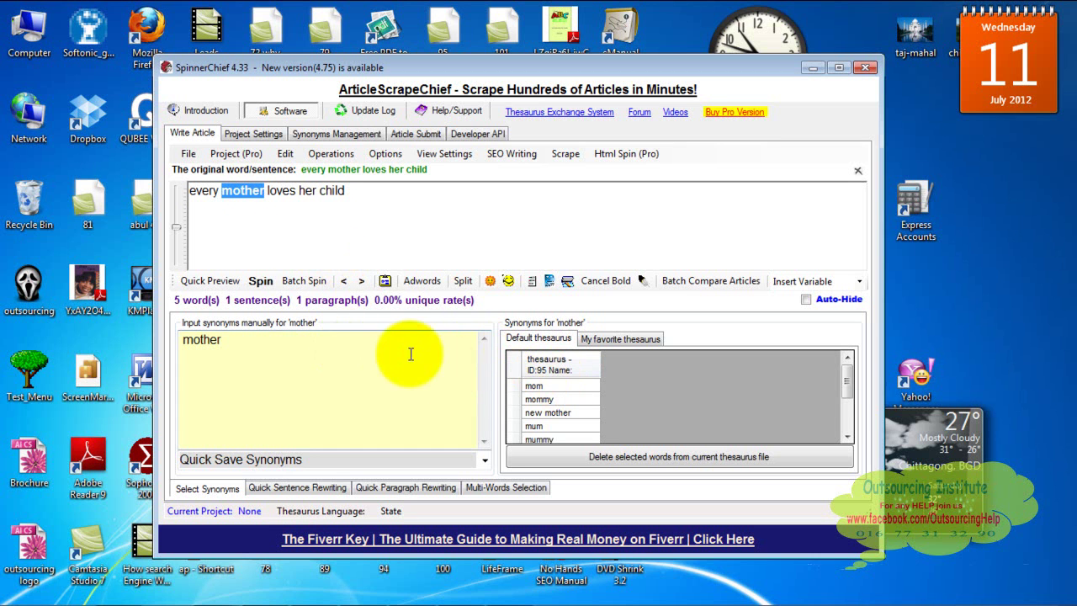
# Add mom, mommy, mum and mummy as spins for 'mother', then reopen Generate article.
pyautogui.click(554, 387)
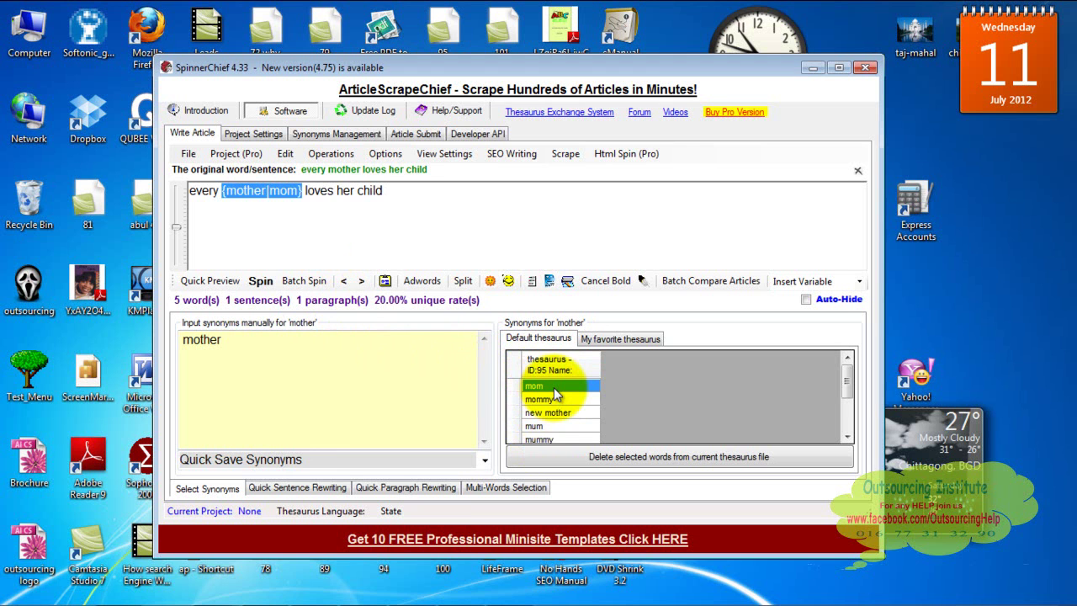
pyautogui.keyDown('ctrl'); pyautogui.click(555, 399); pyautogui.keyUp('ctrl')
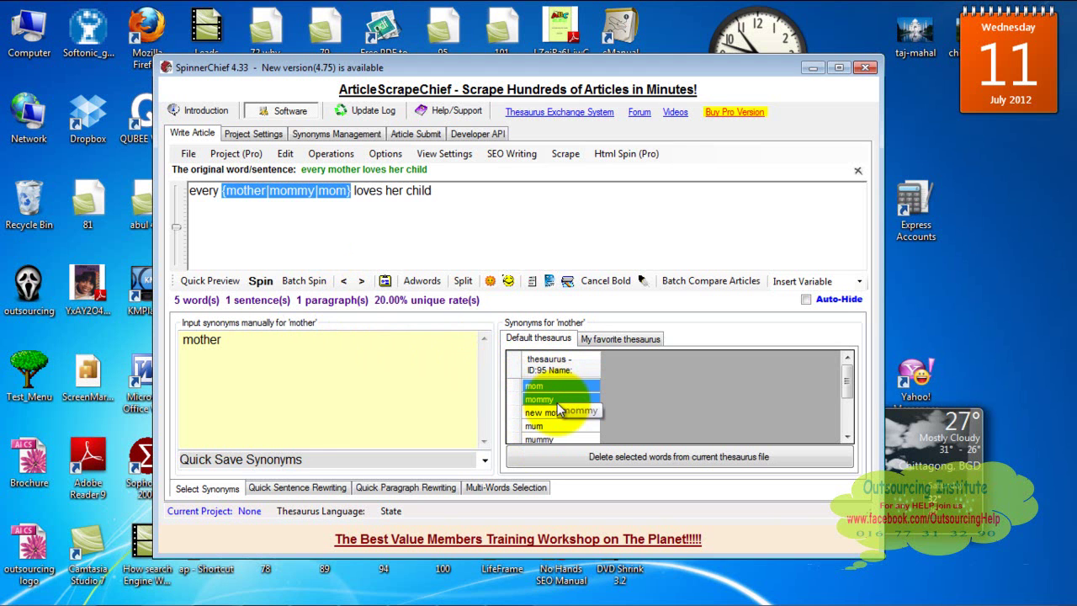
pyautogui.keyDown('ctrl'); pyautogui.click(549, 424); pyautogui.keyUp('ctrl')
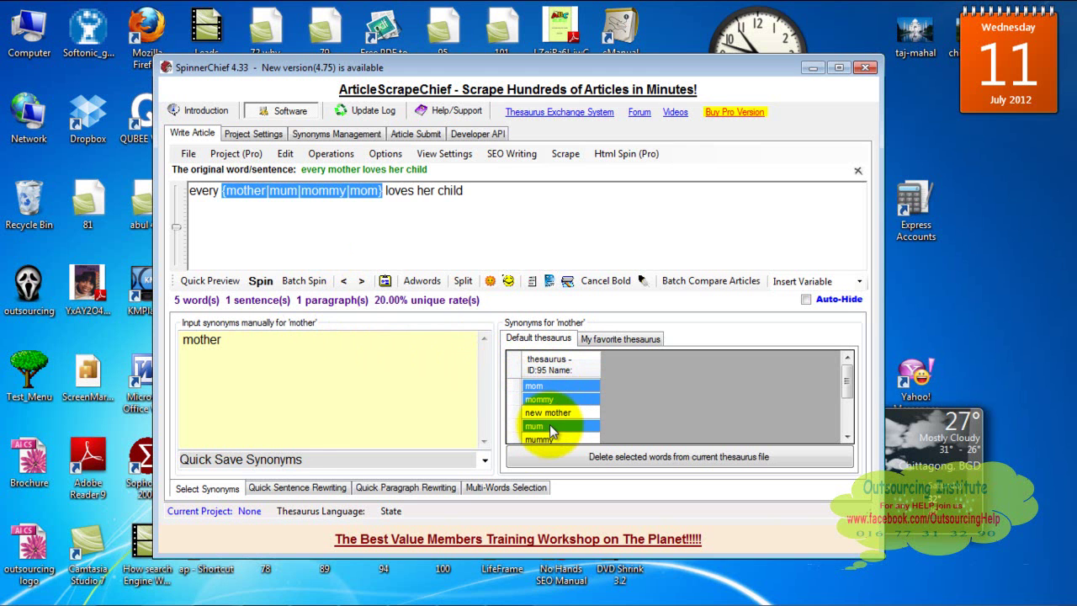
pyautogui.keyDown('ctrl'); pyautogui.click(554, 437); pyautogui.keyUp('ctrl')
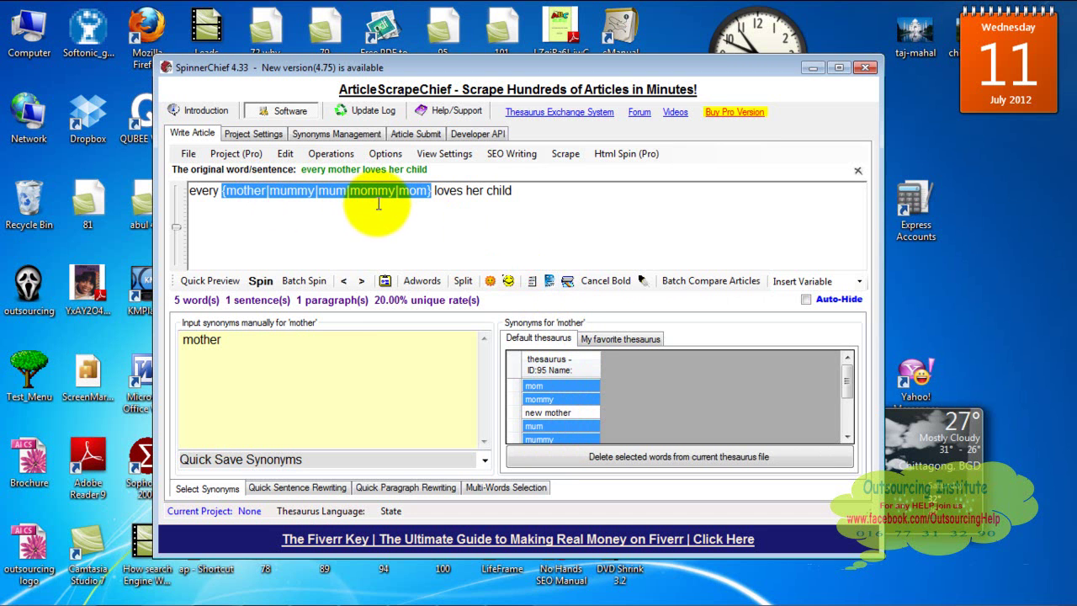
pyautogui.click(260, 284)
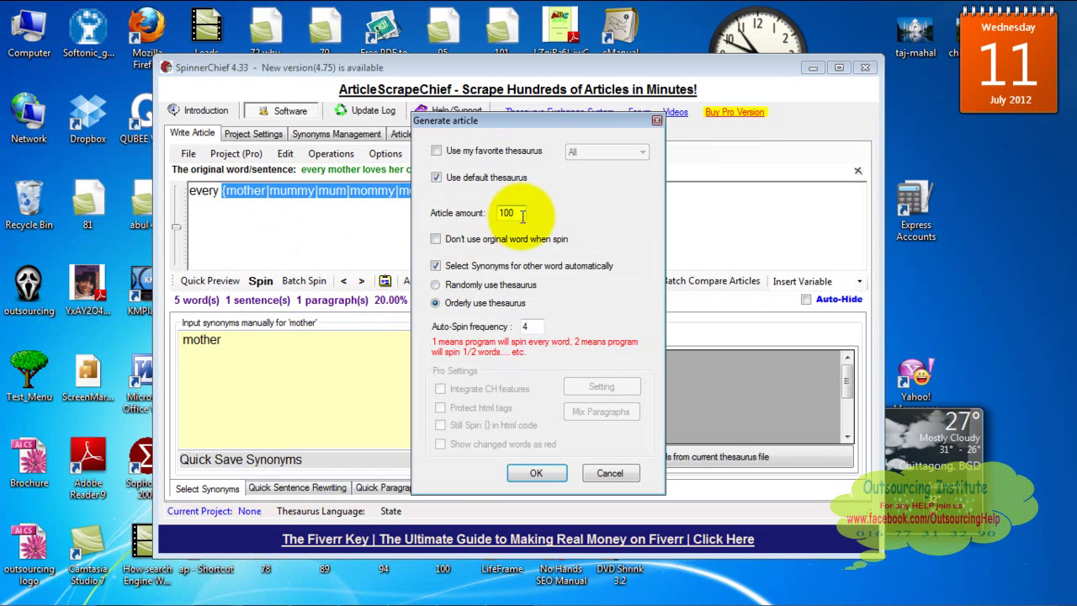
# Regenerate the spun output with the article amount reduced to 10.
pyautogui.press('BackSpace')
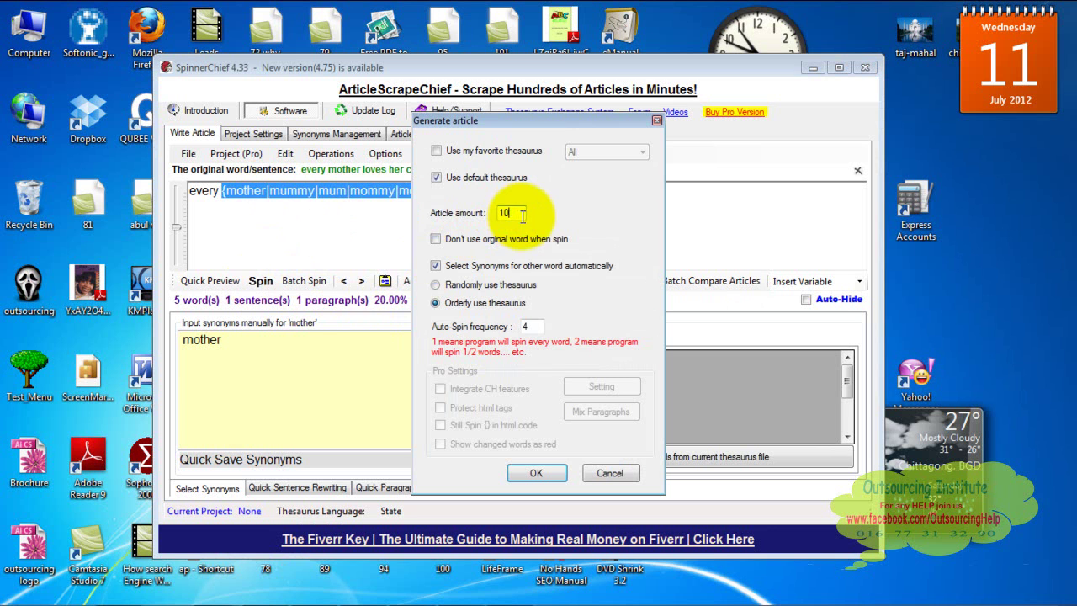
pyautogui.click(535, 471)
pyautogui.click(677, 365)
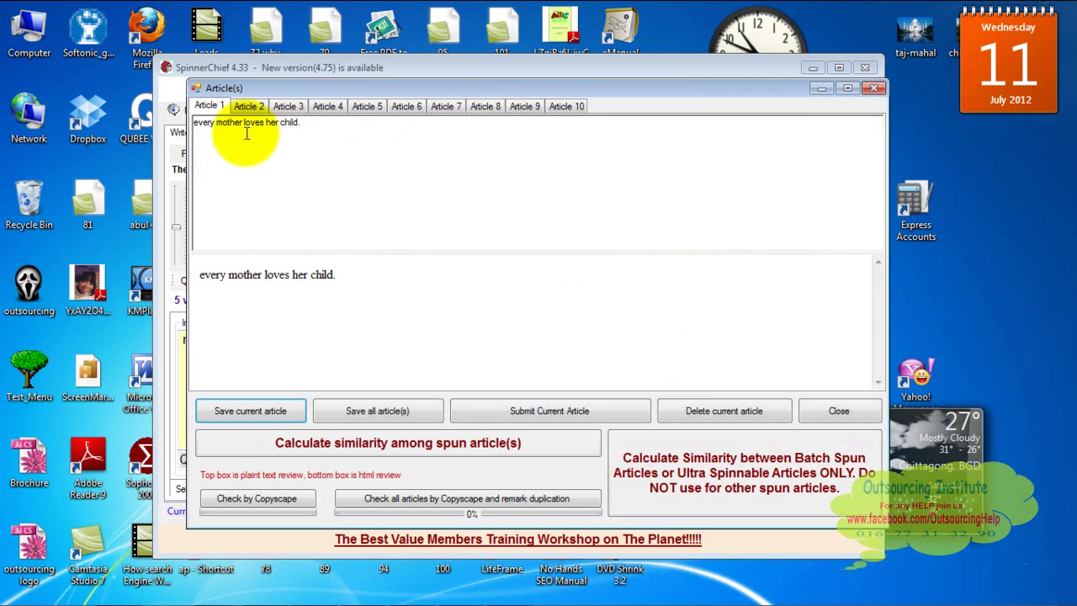
# Compare the spun articles, which swap 'mother' for mum, mom, mommy or mummy, then close the results.
pyautogui.click(246, 106)
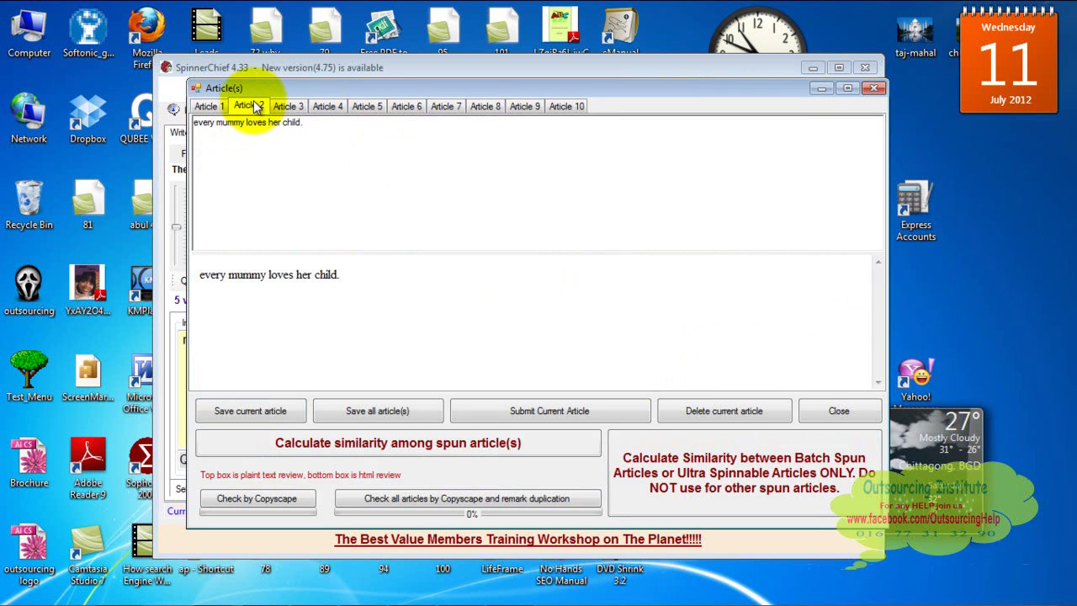
pyautogui.click(300, 107)
pyautogui.click(328, 106)
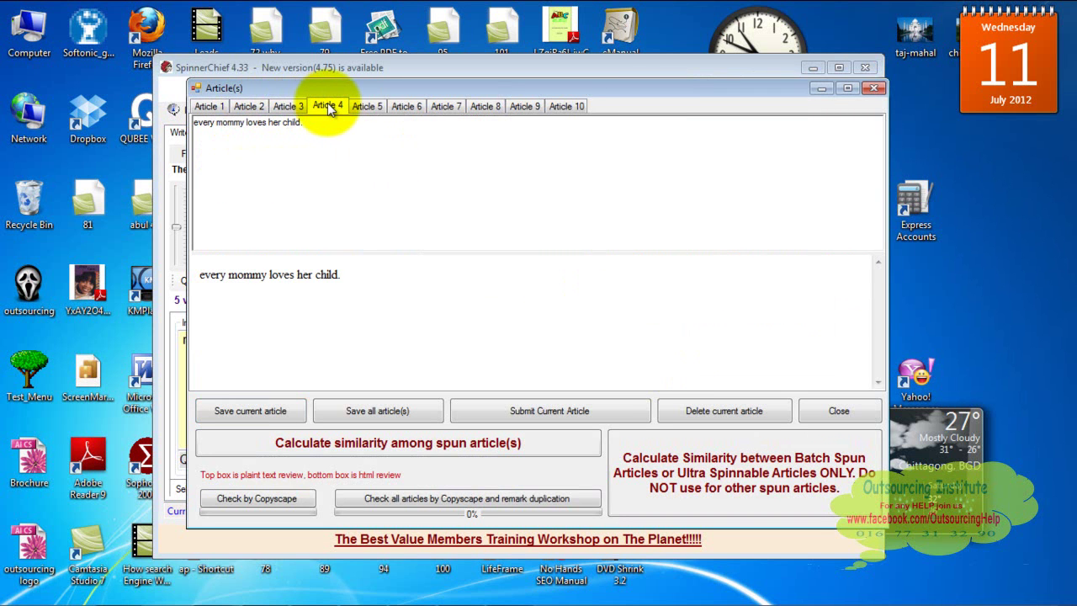
pyautogui.click(212, 107)
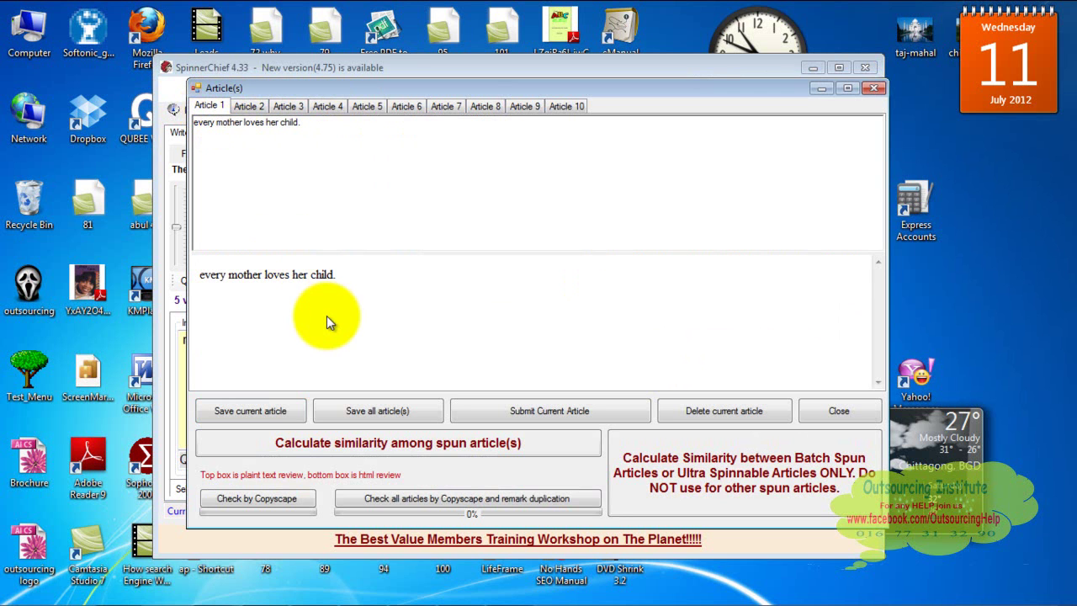
pyautogui.click(256, 105)
pyautogui.click(290, 105)
pyautogui.click(344, 107)
pyautogui.click(367, 105)
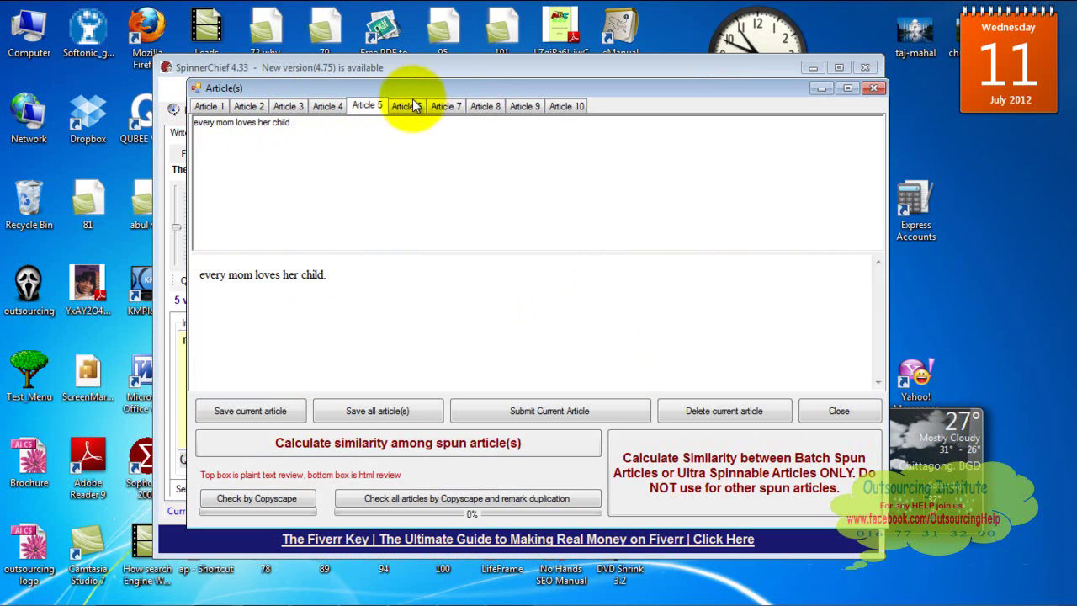
pyautogui.click(412, 105)
pyautogui.click(446, 106)
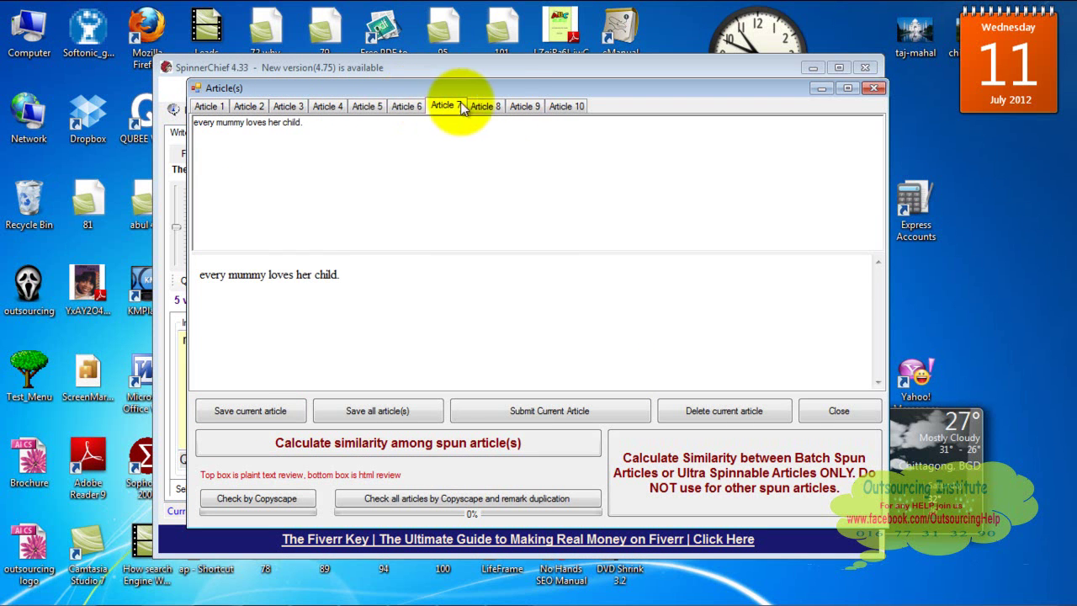
pyautogui.click(521, 106)
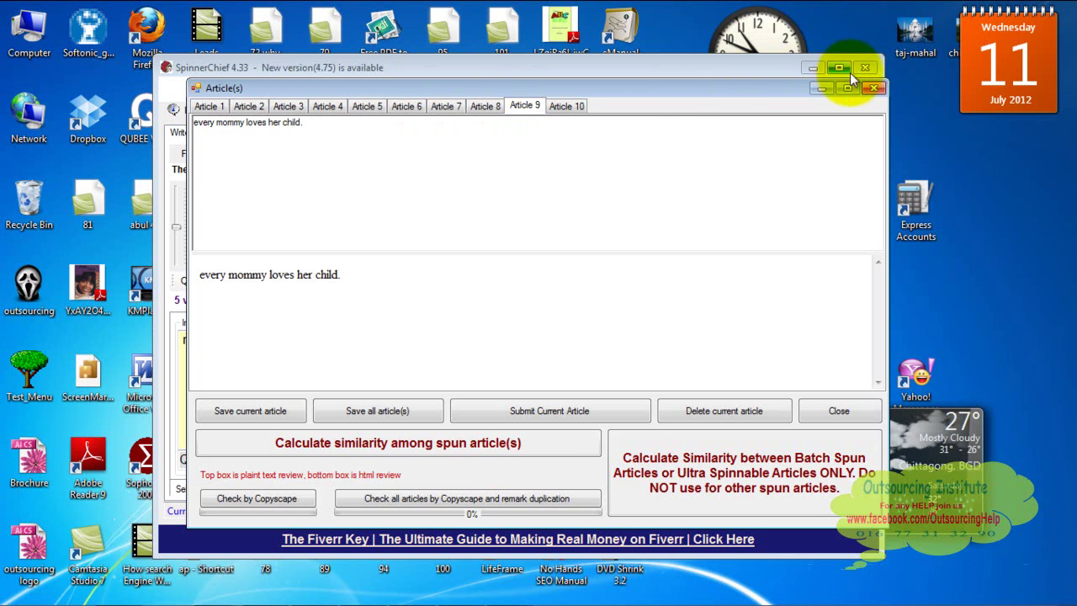
pyautogui.click(872, 89)
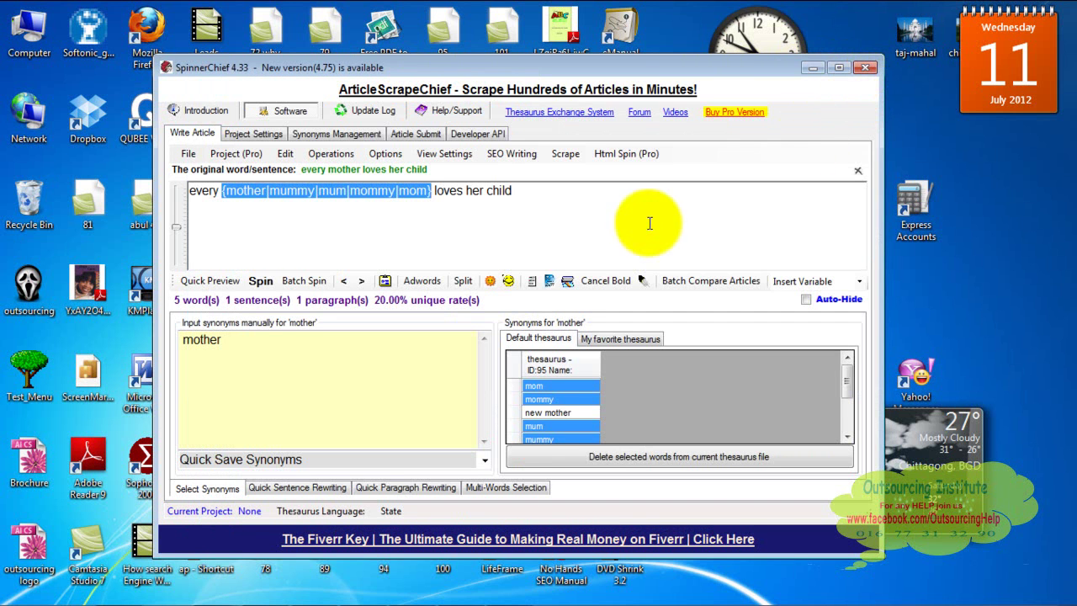
pyautogui.click(617, 231)
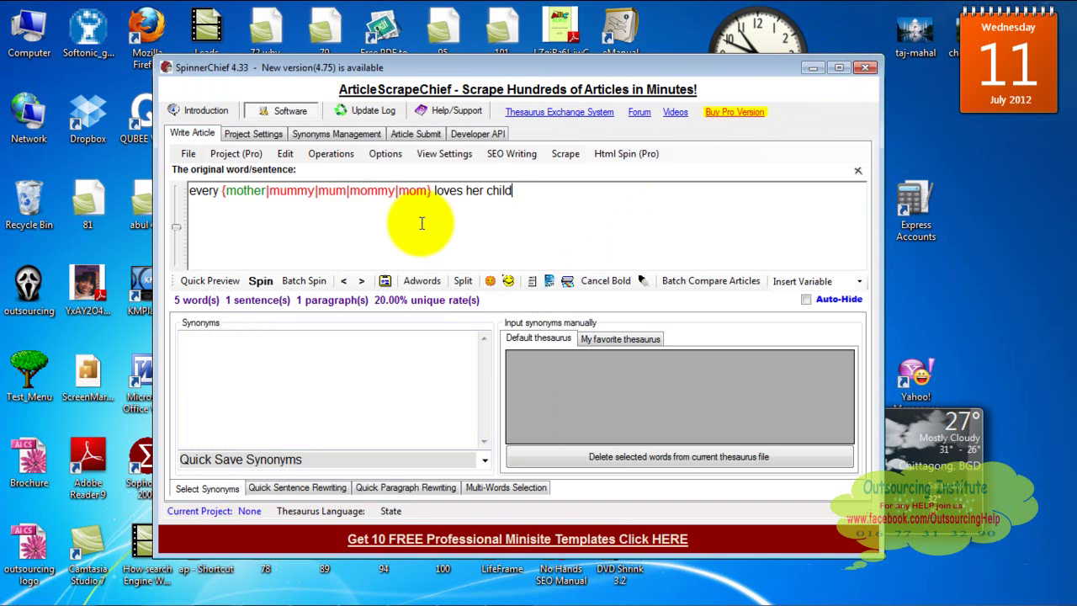
pyautogui.click(255, 137)
pyautogui.click(194, 136)
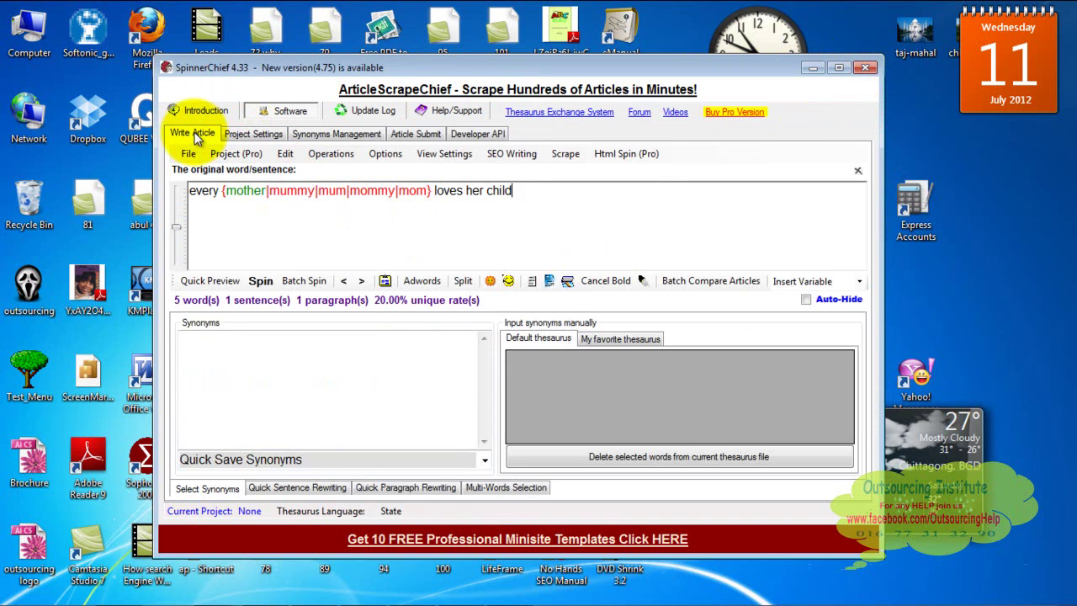
pyautogui.click(251, 131)
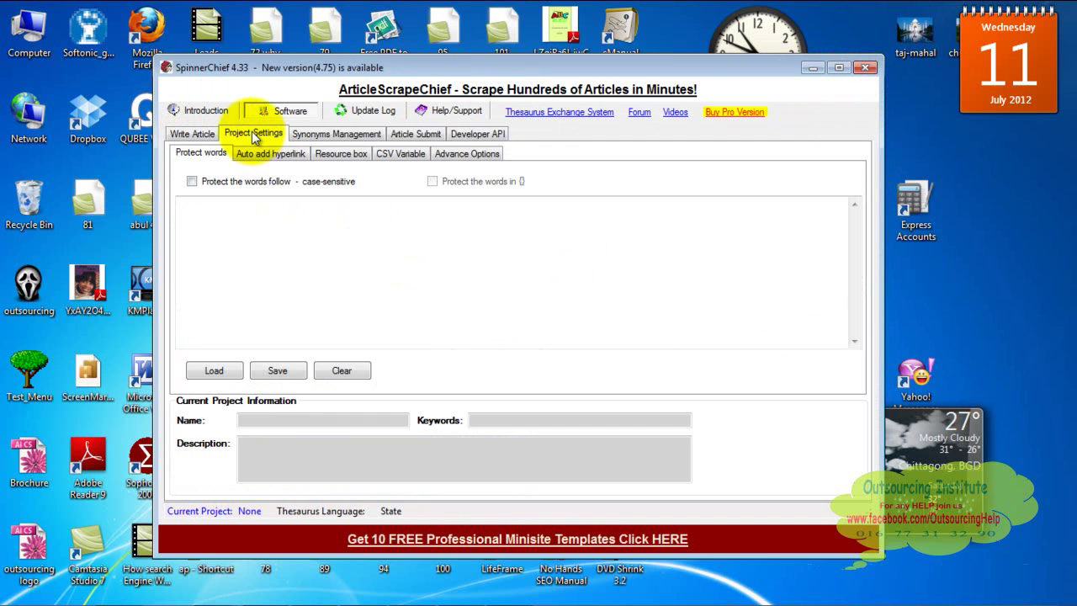
pyautogui.click(316, 138)
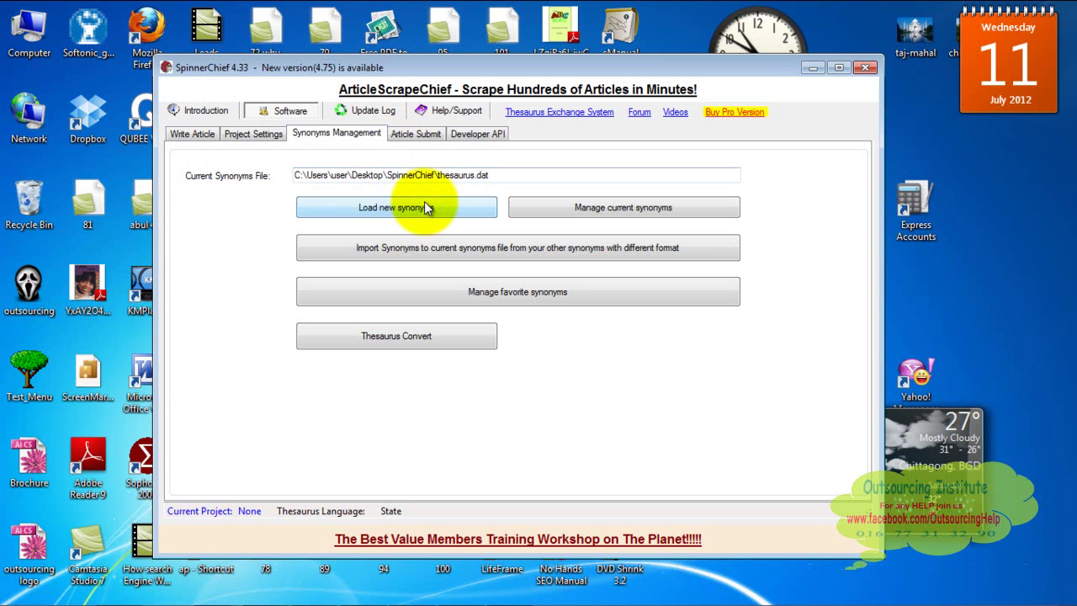
pyautogui.click(413, 135)
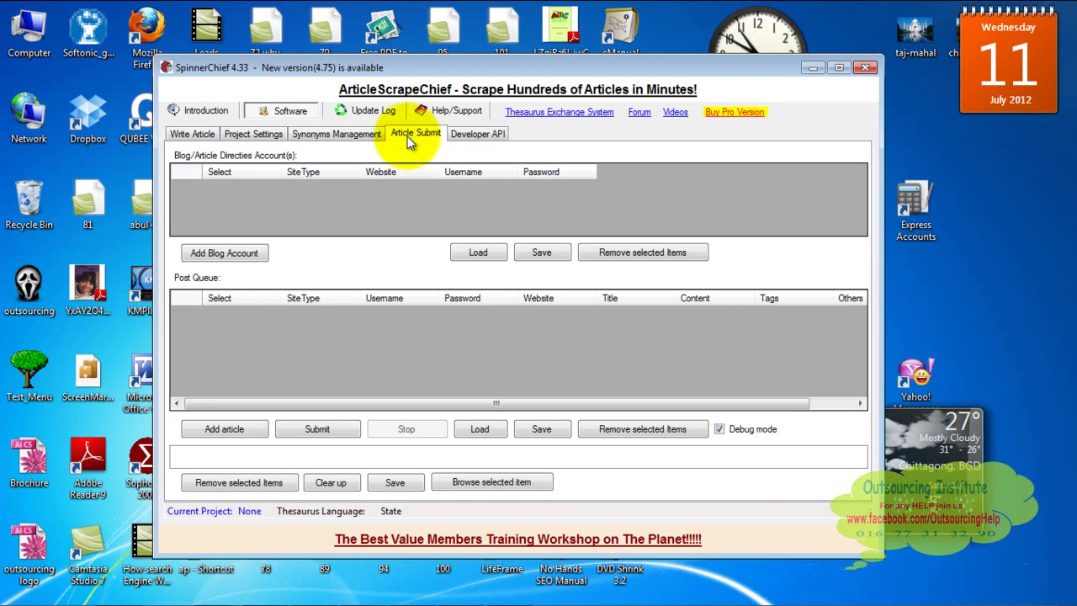
pyautogui.click(460, 134)
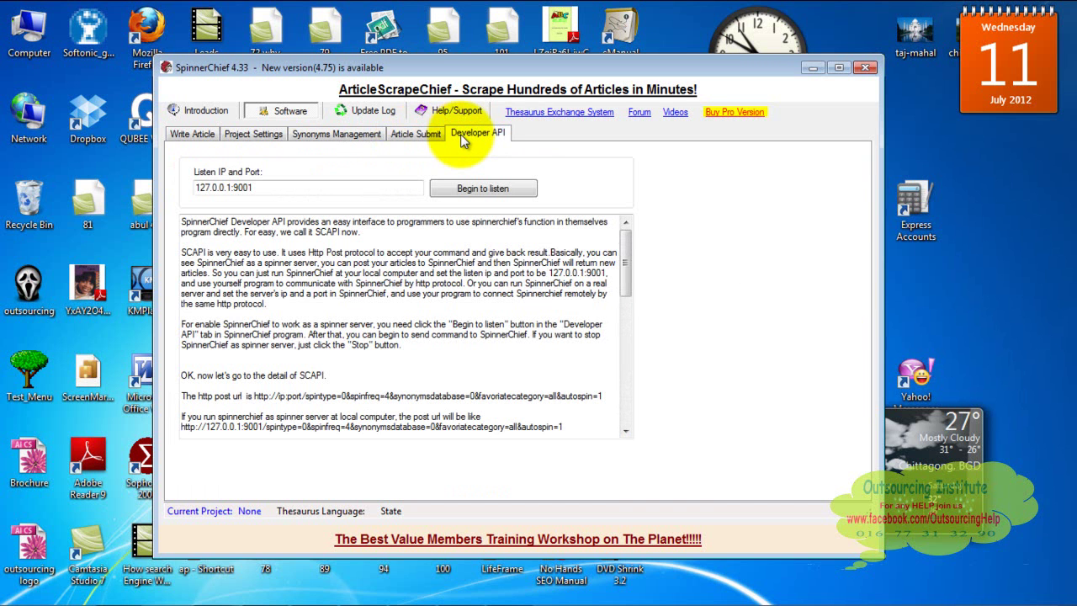
pyautogui.click(407, 137)
pyautogui.click(363, 136)
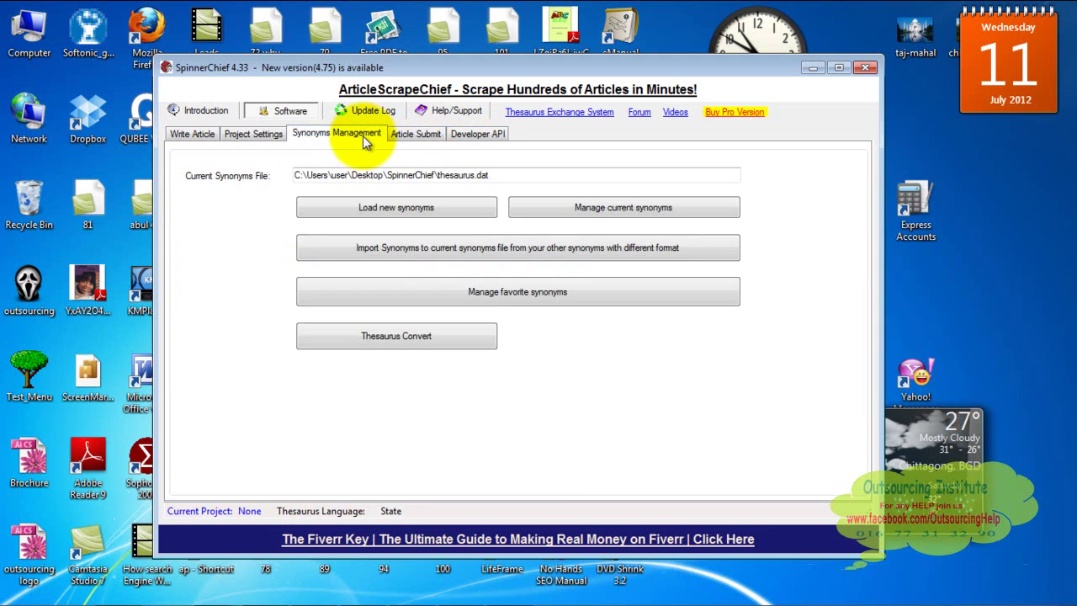
pyautogui.click(270, 137)
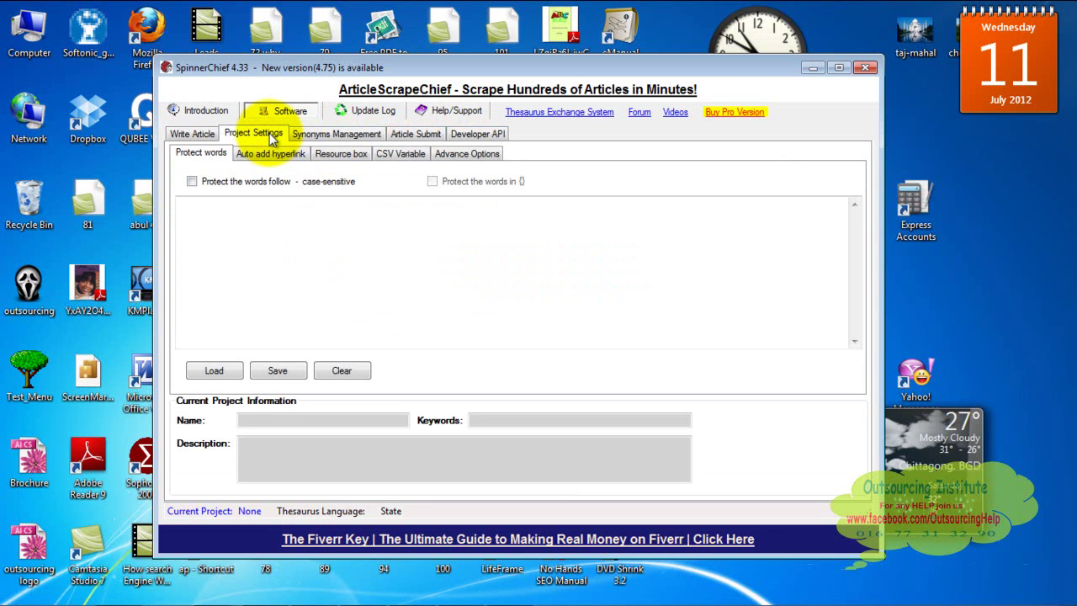
pyautogui.click(195, 137)
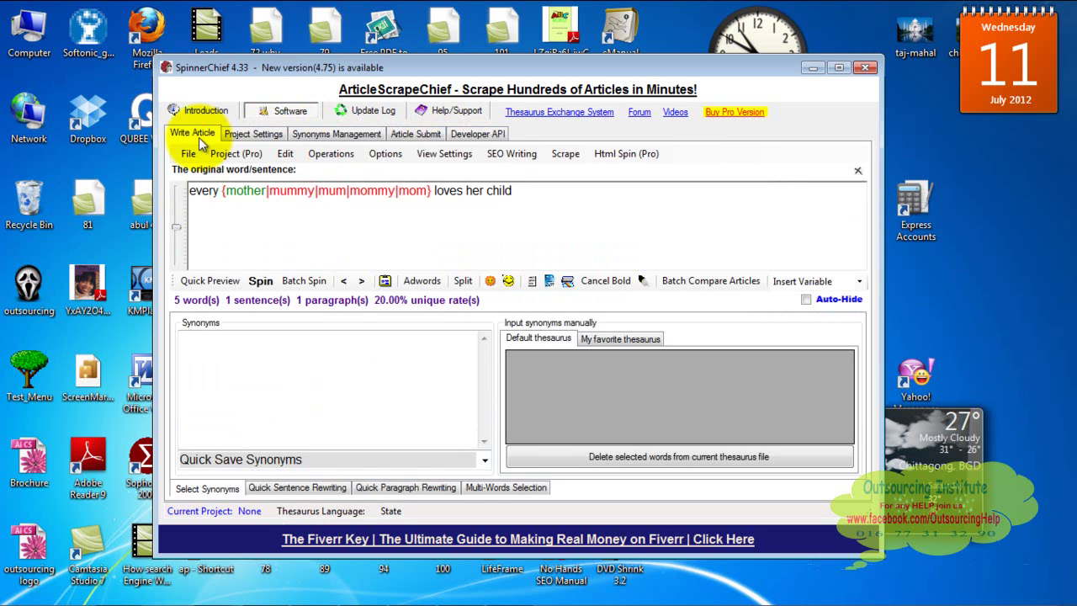
pyautogui.click(257, 352)
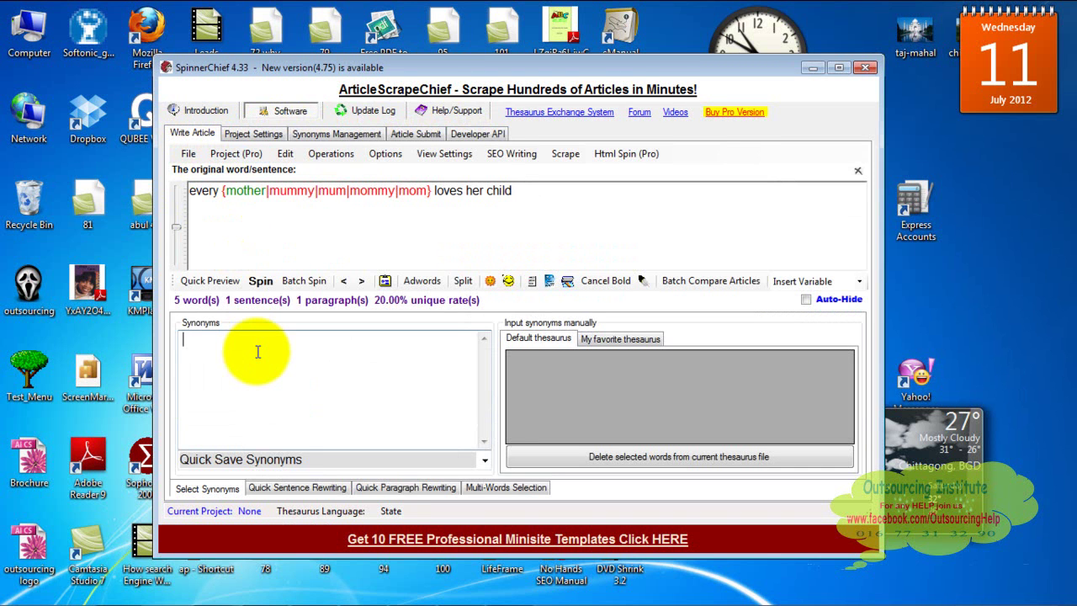
pyautogui.click(314, 228)
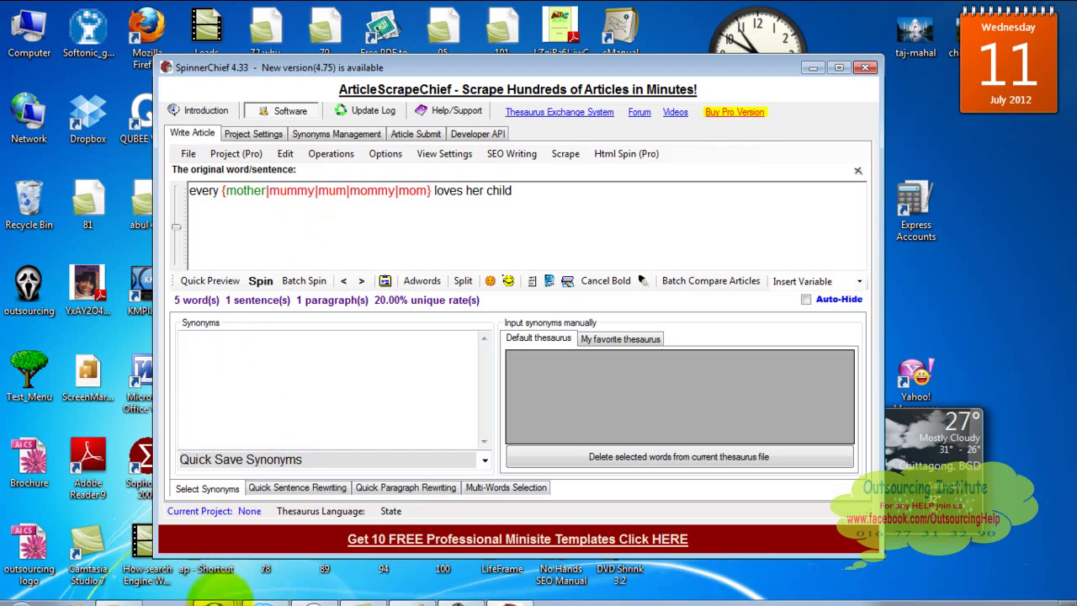
# Open youtube.com in a new Firefox tab and search it for 'spinnerchief'.
pyautogui.moveTo(213, 592)
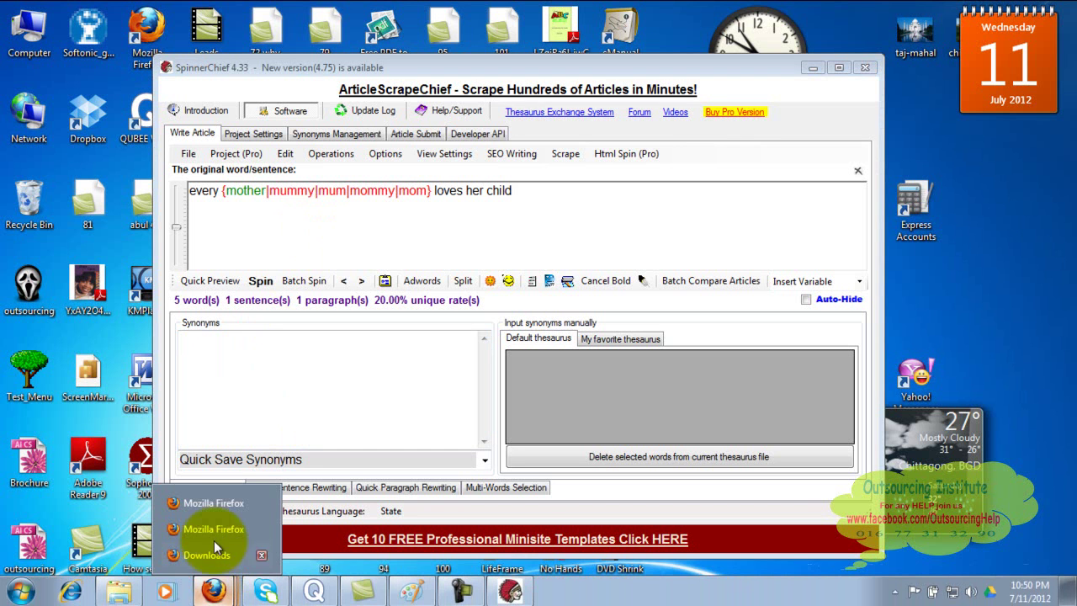
pyautogui.click(221, 504)
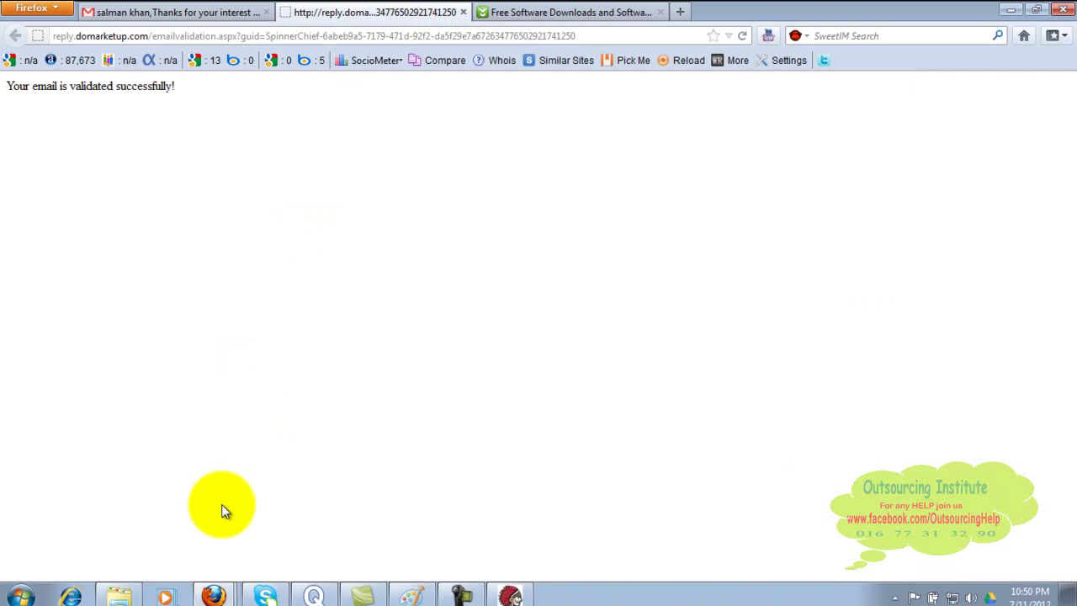
pyautogui.click(680, 11)
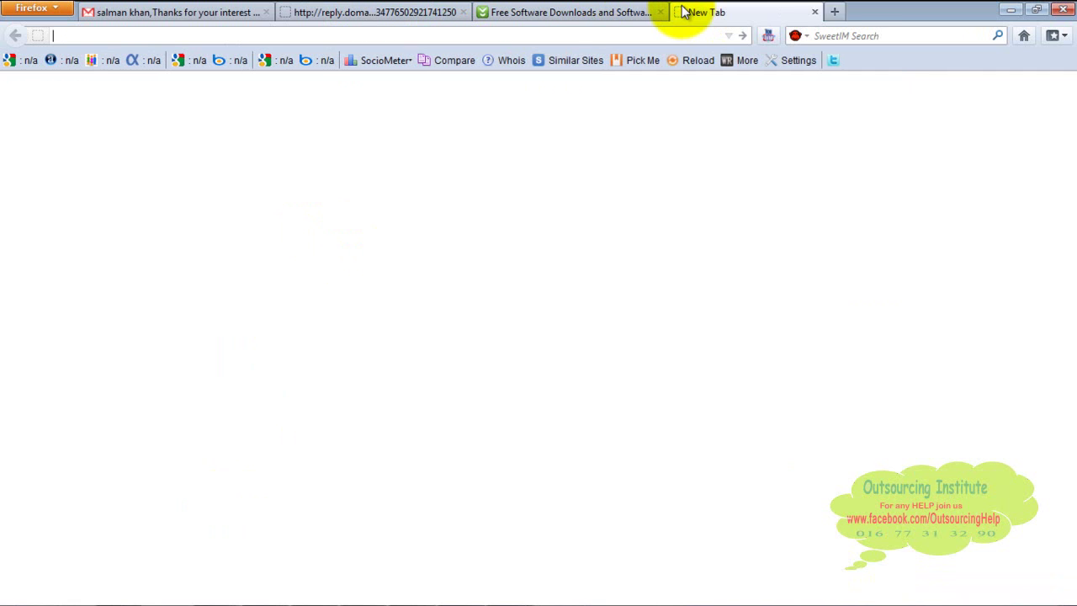
pyautogui.write('www.')
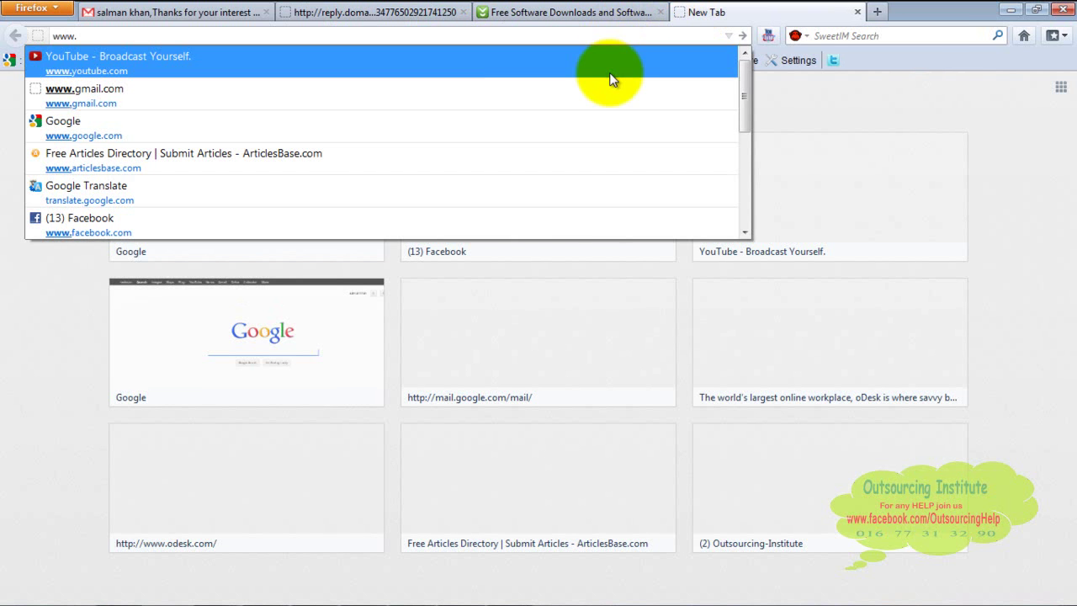
pyautogui.click(611, 74)
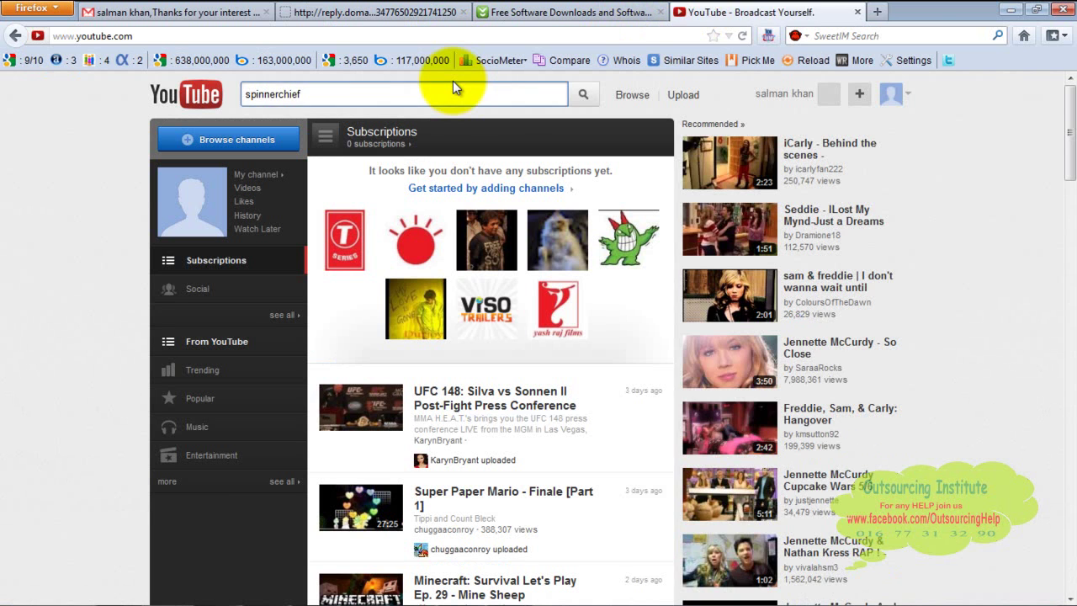
pyautogui.click(583, 95)
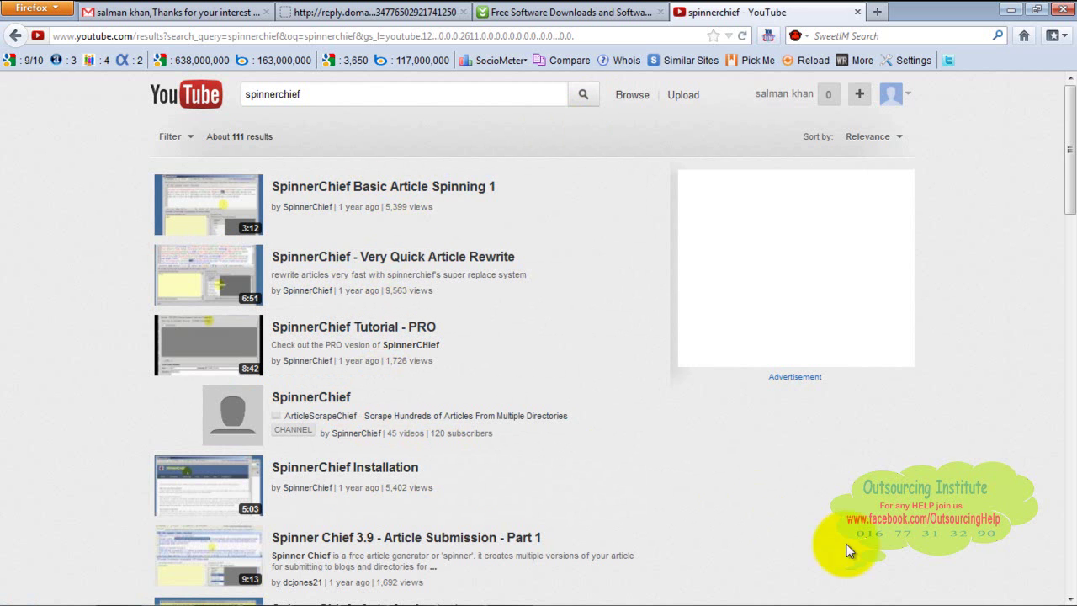
# Scroll through the spinnerchief video results, return to the top, then bring back the Paint notes.
pyautogui.scroll(-10, 1066, 592)
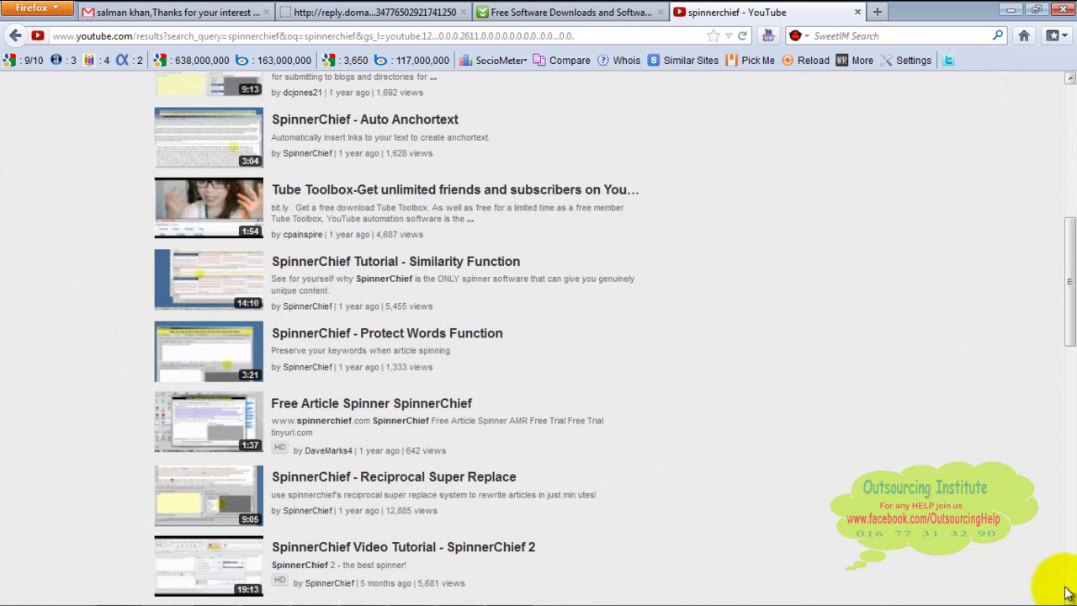
pyautogui.scroll(-6, 1066, 591)
pyautogui.scroll(-3, 1067, 591)
pyautogui.click(1070, 226)
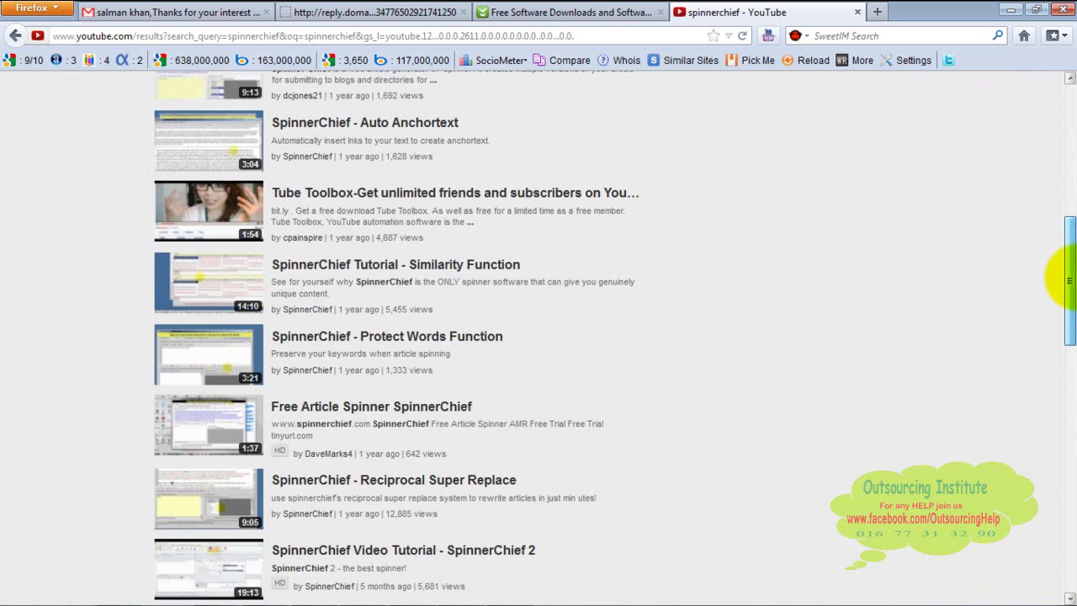
pyautogui.moveTo(1068, 279); pyautogui.dragTo(1065, 74)
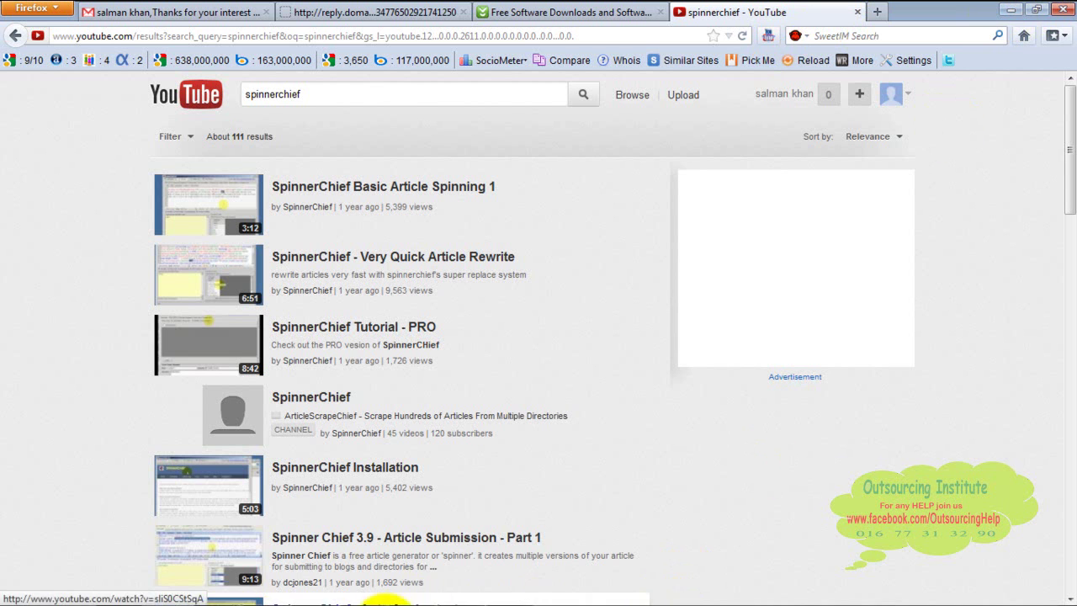
pyautogui.click(407, 589)
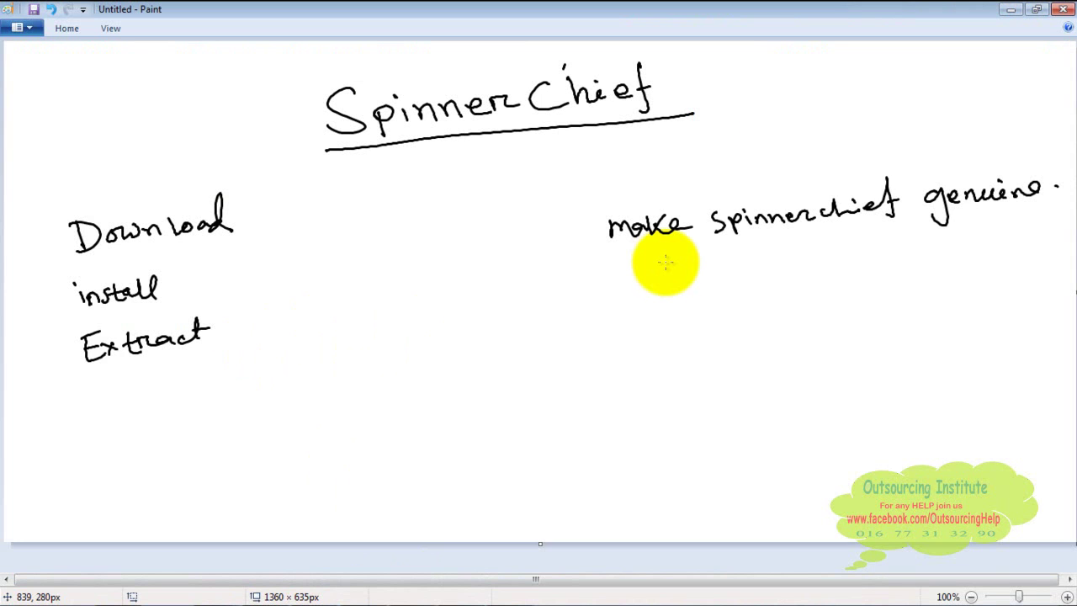
# Add a small tick beside the SpinnerChief title and make the dot after 'genuine' a colon.
pyautogui.click(716, 149)
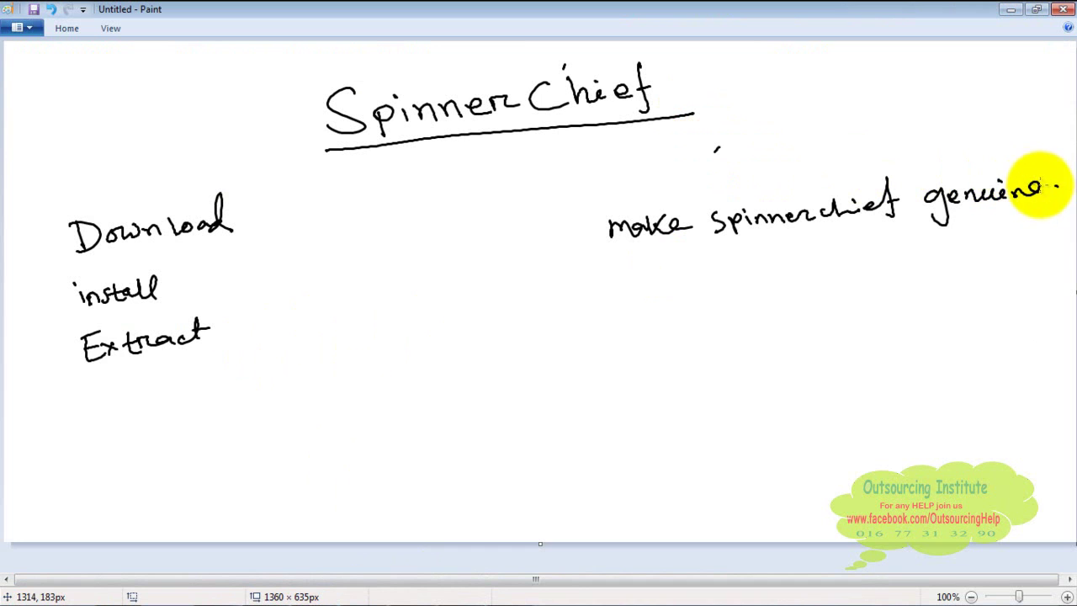
pyautogui.click(1055, 194)
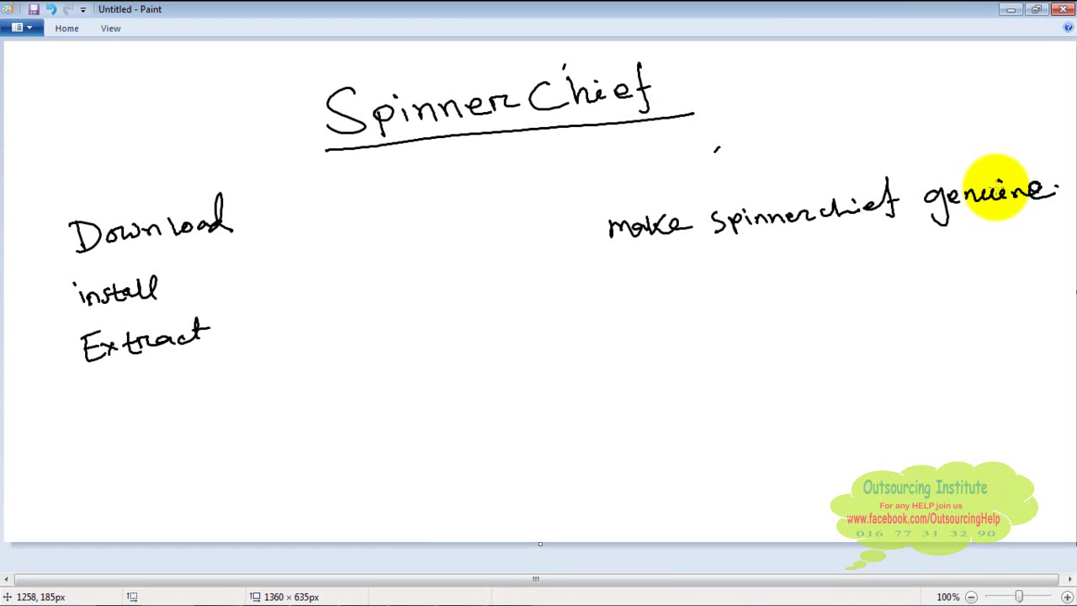
pyautogui.moveTo(661, 588)
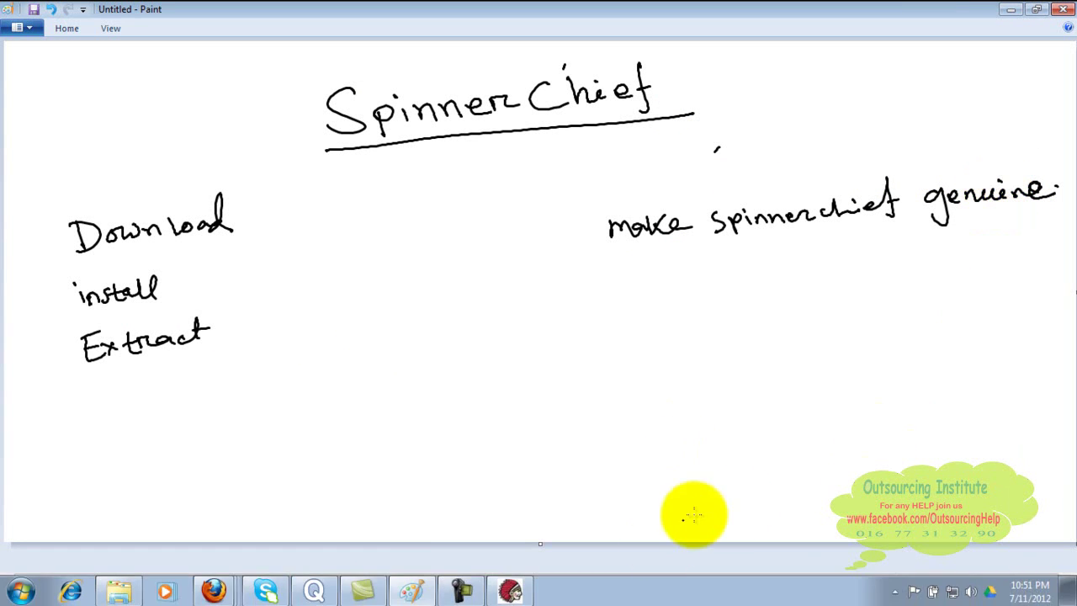
pyautogui.click(510, 592)
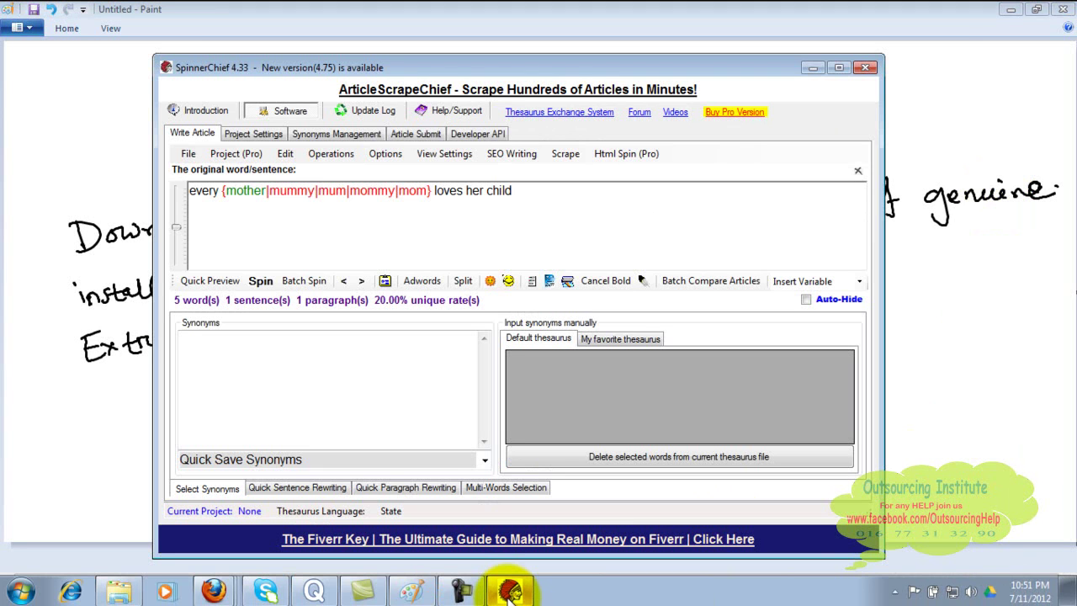
pyautogui.click(429, 416)
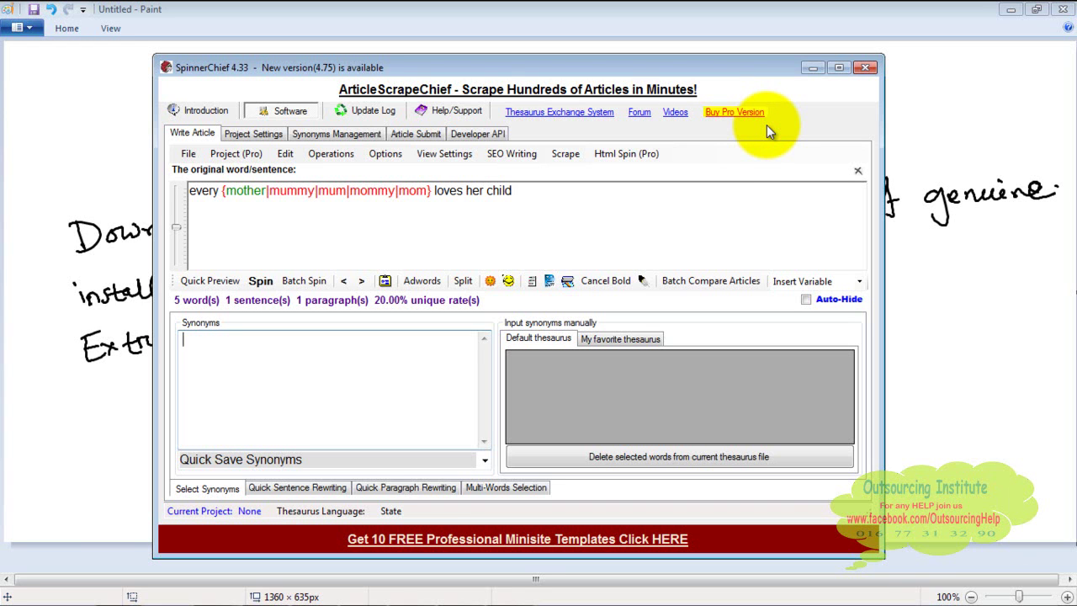
pyautogui.click(720, 185)
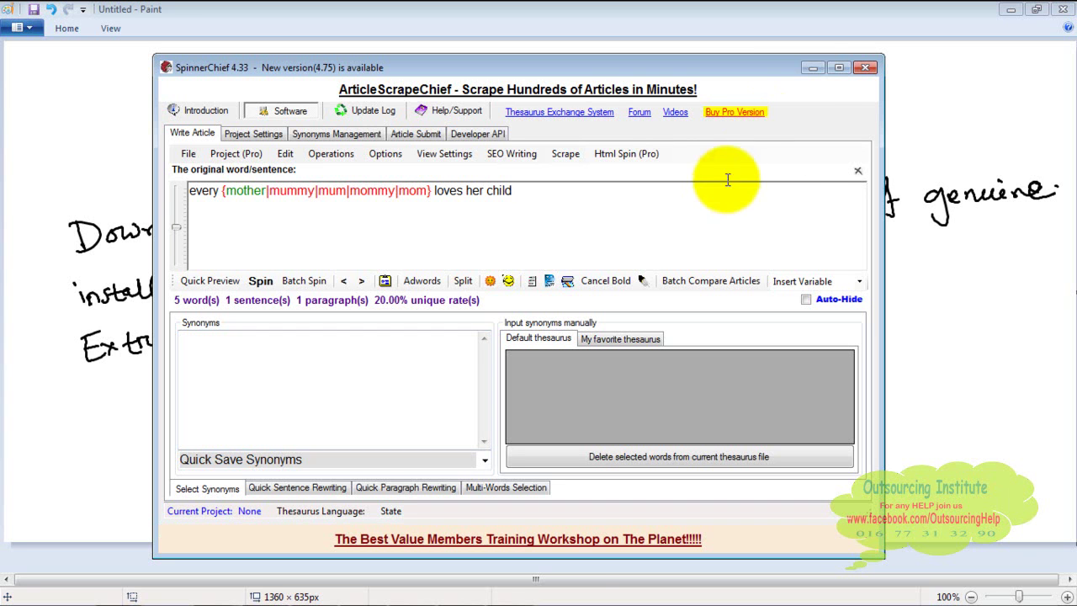
pyautogui.click(813, 67)
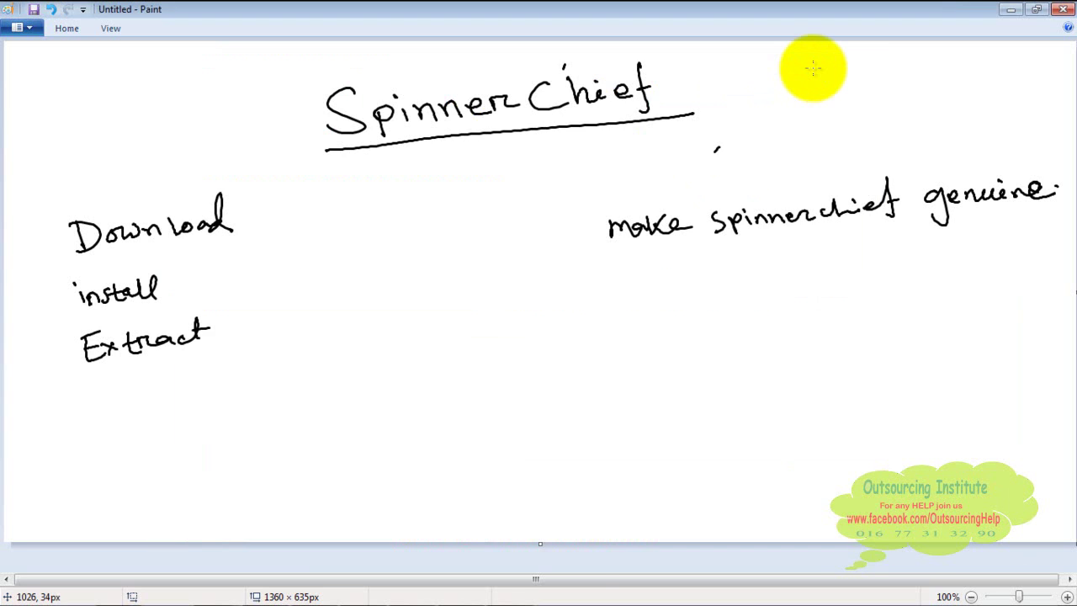
# Handwrite Product Key, Serial Key and Licence Key under the genuine note, with a dot beside Licence Key.
pyautogui.moveTo(621, 312)
pyautogui.mouseDown()
pyautogui.moveTo(620, 324)
pyautogui.moveTo(661, 314)
pyautogui.moveTo(687, 295)
pyautogui.moveTo(733, 314)
pyautogui.moveTo(796, 302)
pyautogui.moveTo(850, 313)
pyautogui.mouseUp()
pyautogui.moveTo(624, 364)
pyautogui.mouseDown()
pyautogui.moveTo(637, 384)
pyautogui.moveTo(663, 363)
pyautogui.moveTo(786, 361)
pyautogui.moveTo(789, 395)
pyautogui.mouseUp()
pyautogui.moveTo(635, 429)
pyautogui.mouseDown()
pyautogui.moveTo(637, 440)
pyautogui.moveTo(702, 437)
pyautogui.moveTo(728, 449)
pyautogui.moveTo(800, 432)
pyautogui.moveTo(788, 465)
pyautogui.mouseUp()
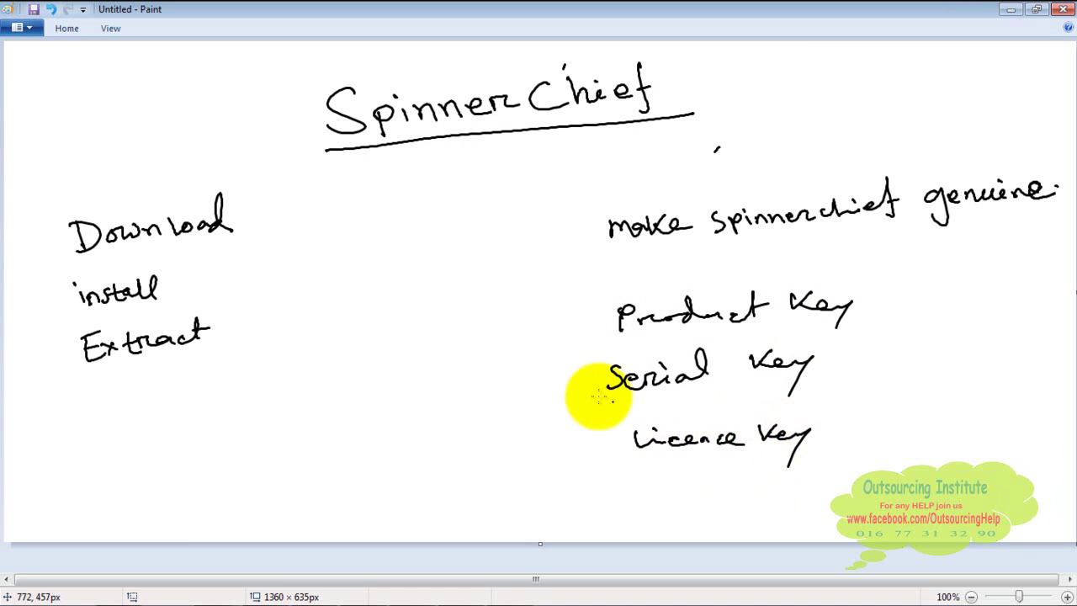
pyautogui.click(606, 447)
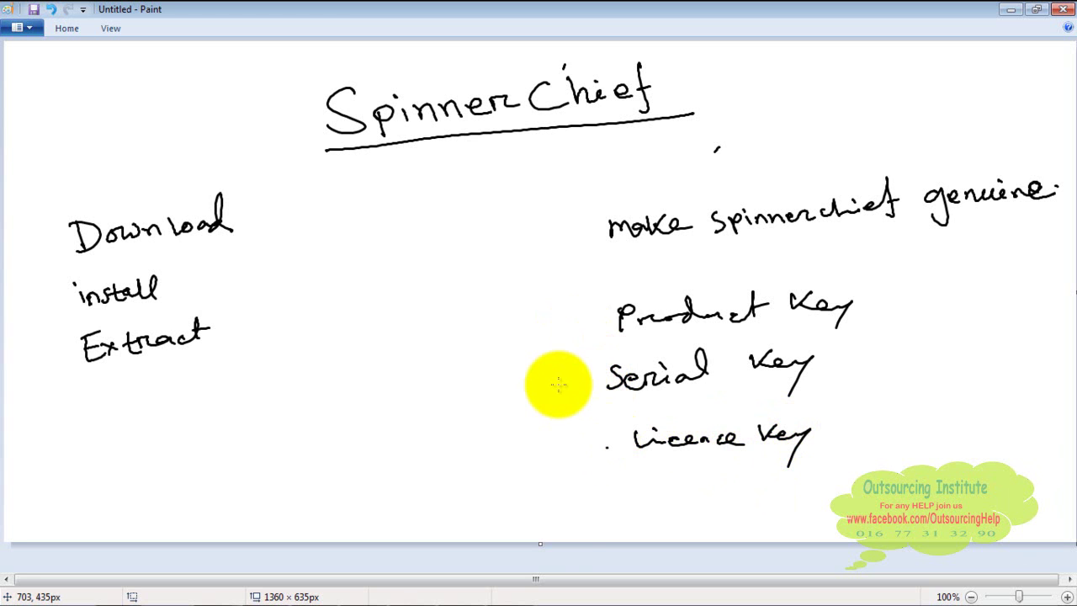
# Bring the Firefox window with the spinnerchief YouTube results back to the front.
pyautogui.moveTo(397, 593)
pyautogui.moveTo(213, 591)
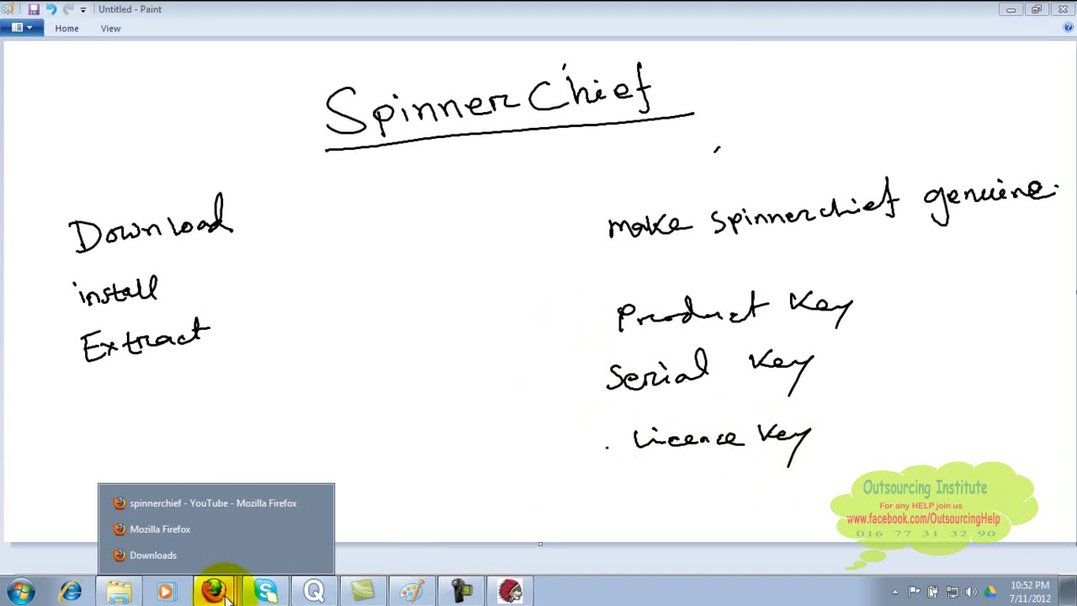
pyautogui.click(262, 503)
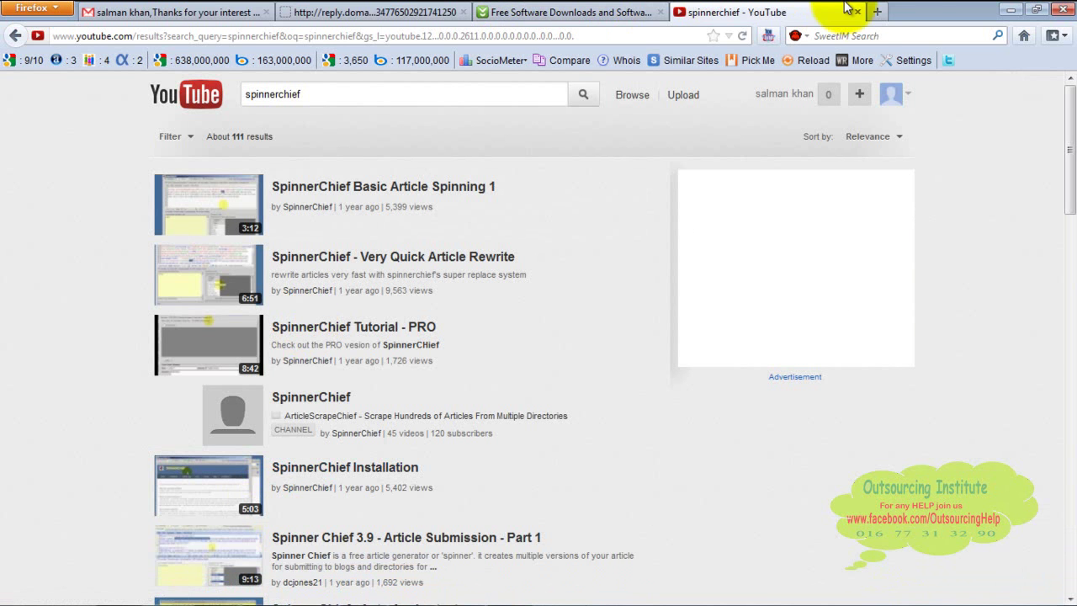
pyautogui.click(877, 13)
pyautogui.write('www')
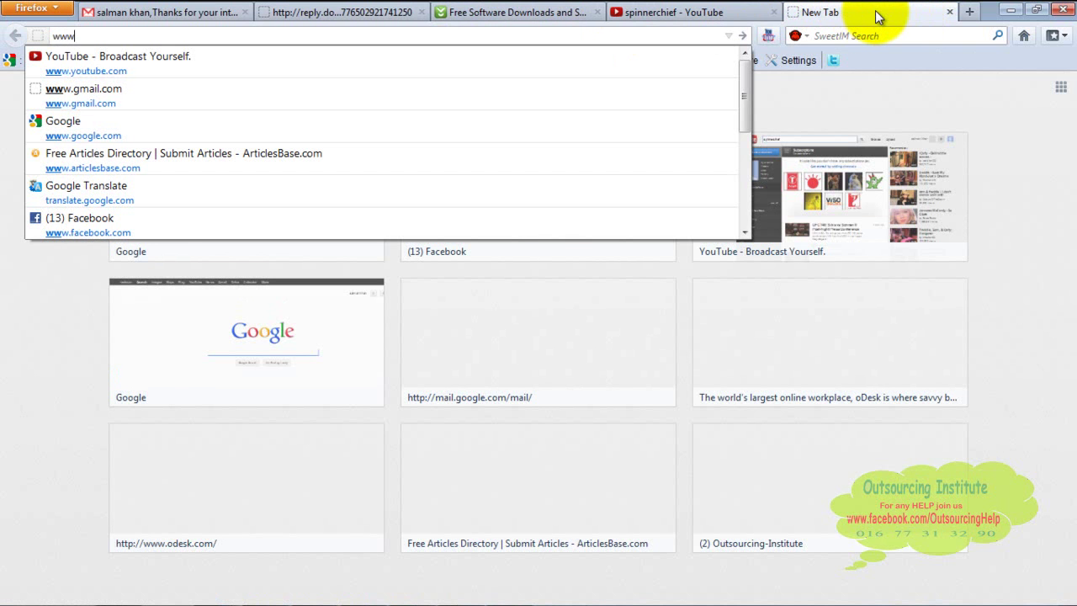
pyautogui.write('.smart')
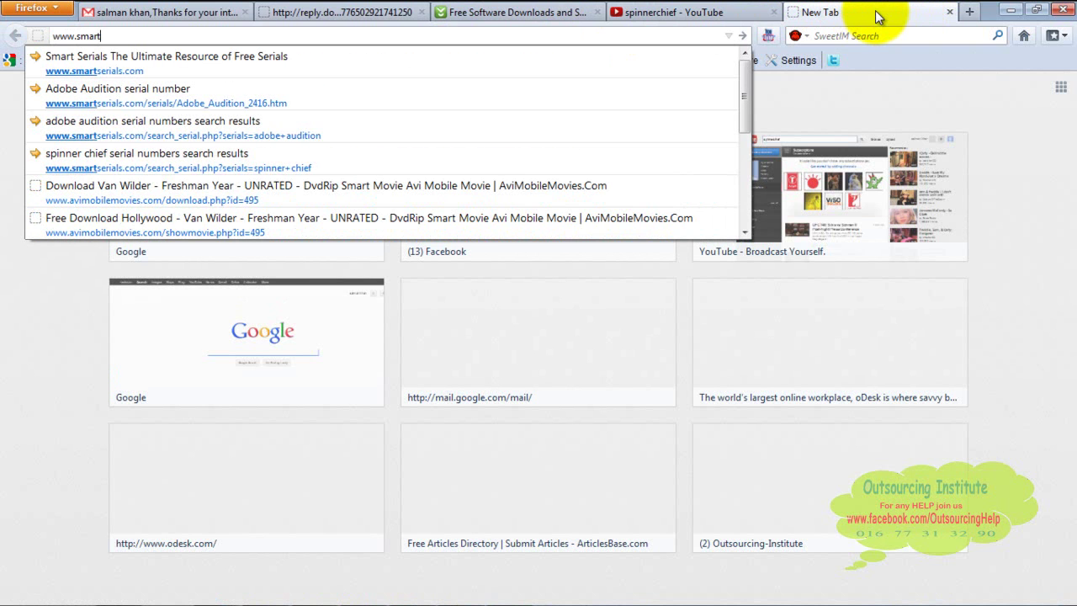
pyautogui.click(689, 53)
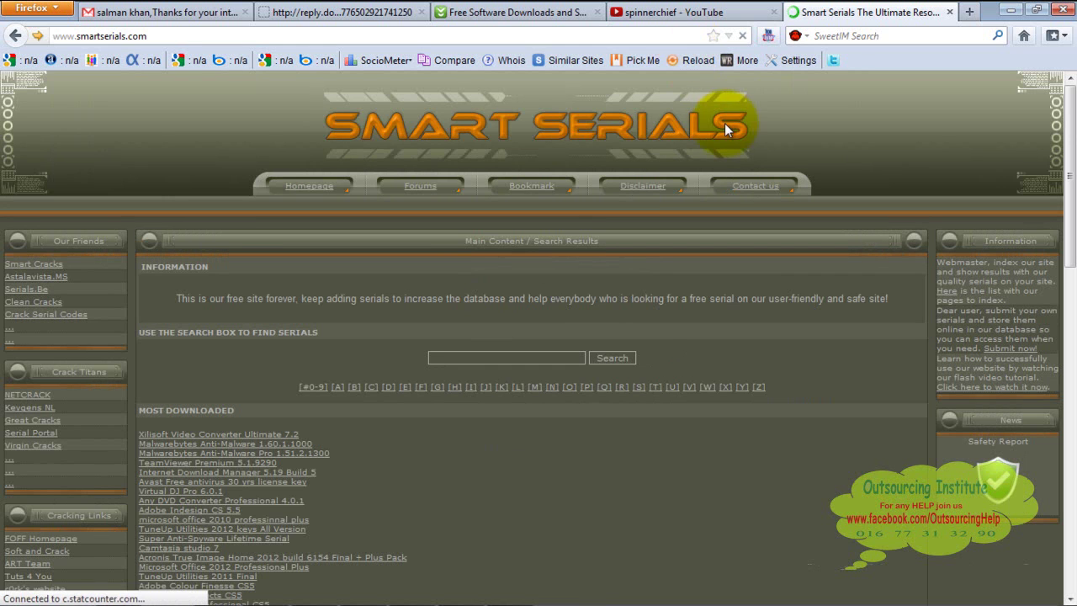
pyautogui.click(574, 355)
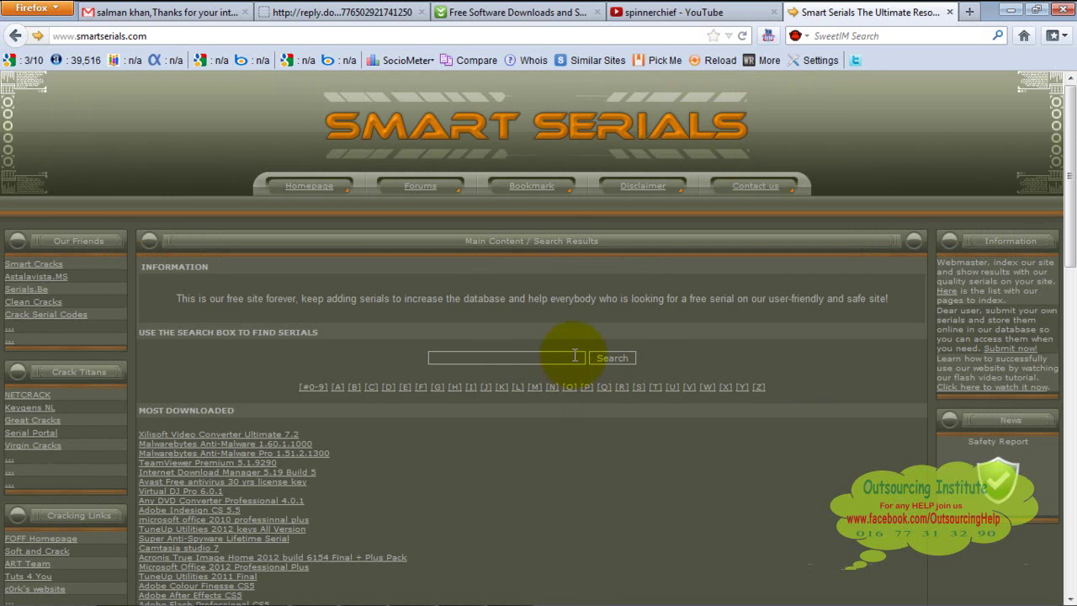
pyautogui.write('sp')
pyautogui.click(557, 374)
pyautogui.click(622, 360)
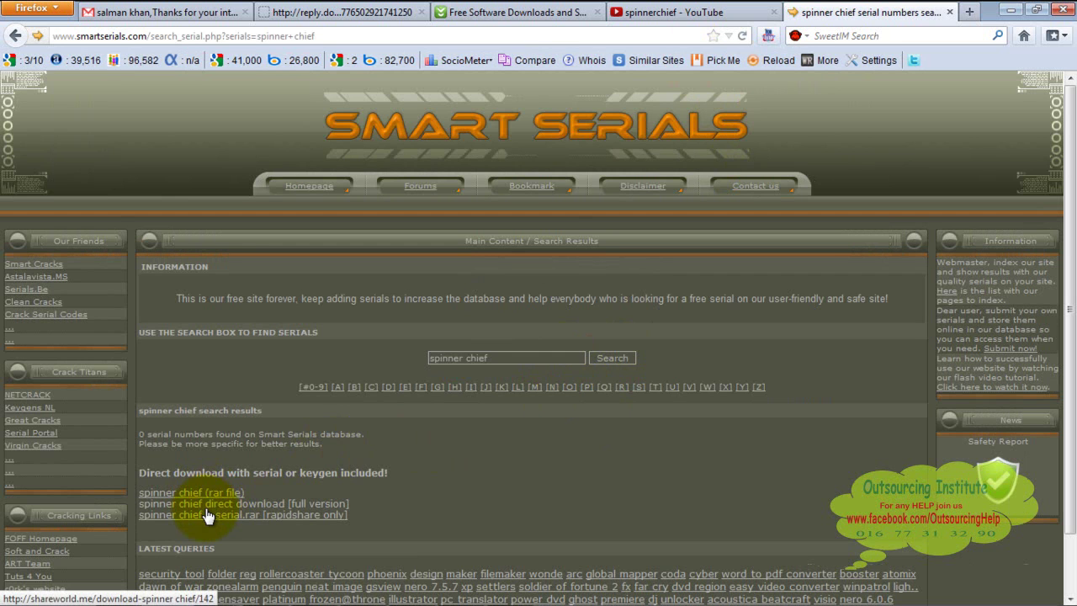
# Open the spinner chief shareworld download in a background tab, then start a fresh blank tab.
pyautogui.click(313, 505)
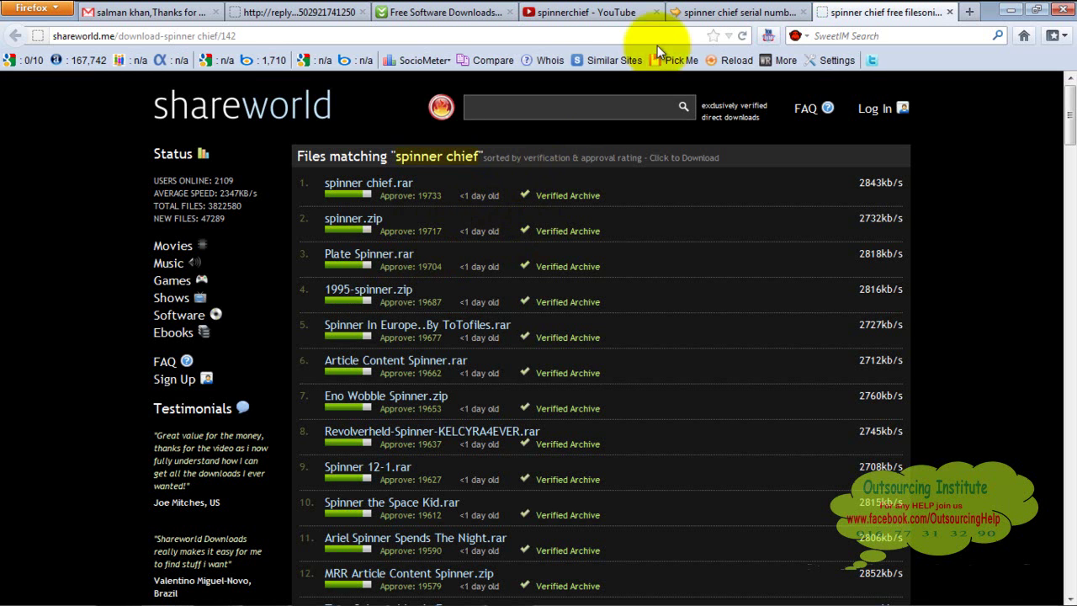
pyautogui.click(704, 11)
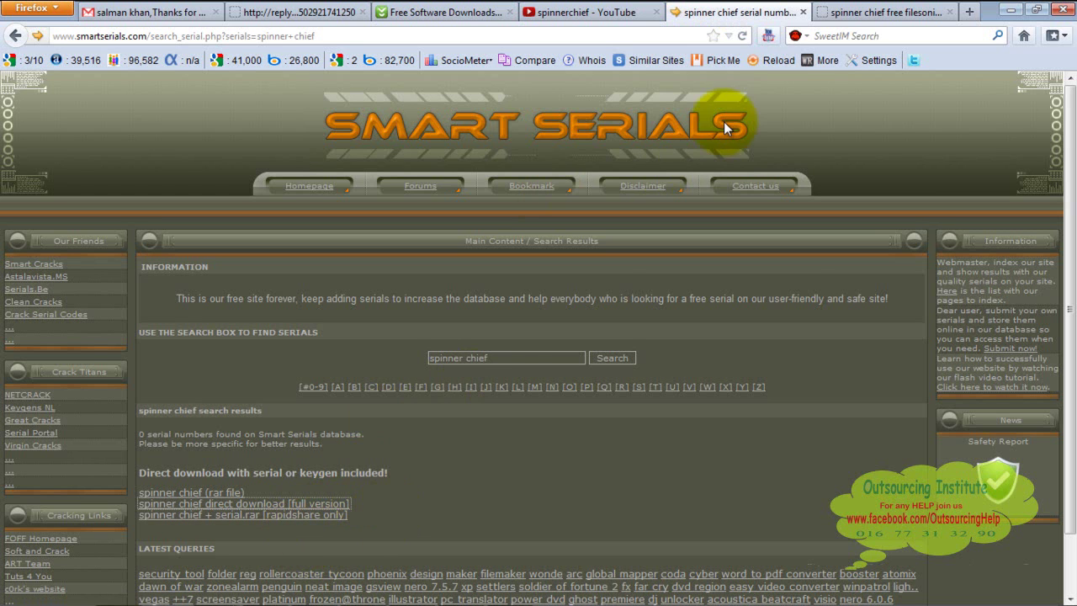
pyautogui.click(966, 13)
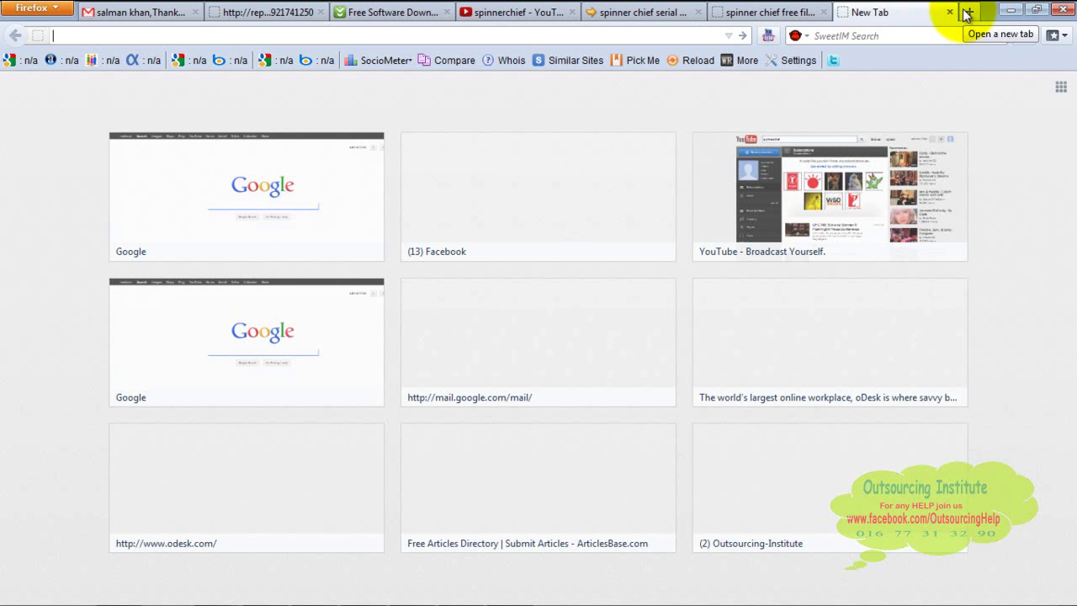
# Open Google in the blank tab and search for 'spinnerchief licence key'.
pyautogui.click(303, 176)
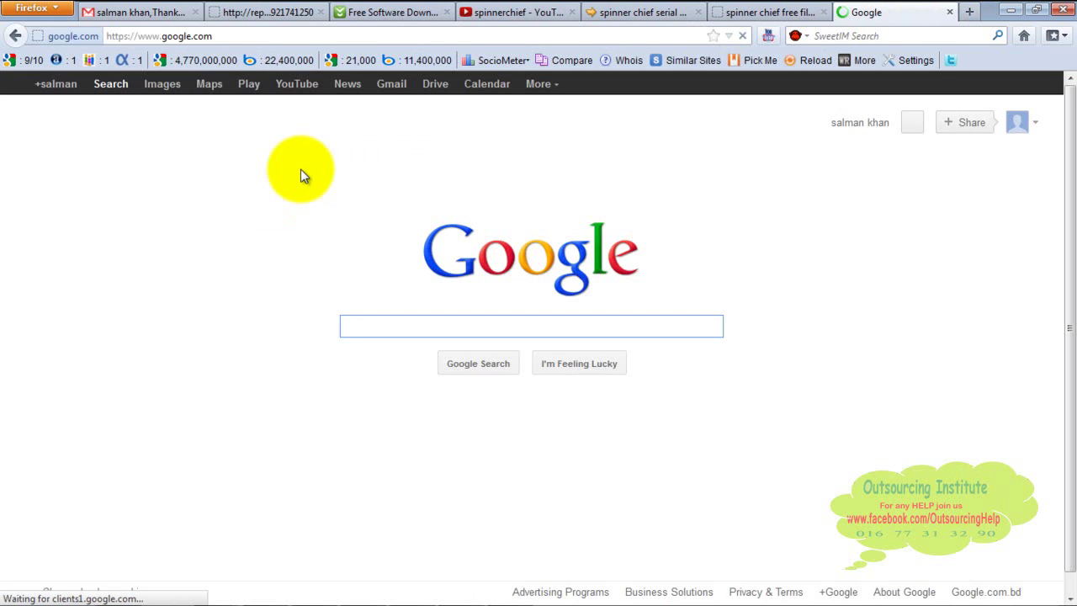
pyautogui.write('sp')
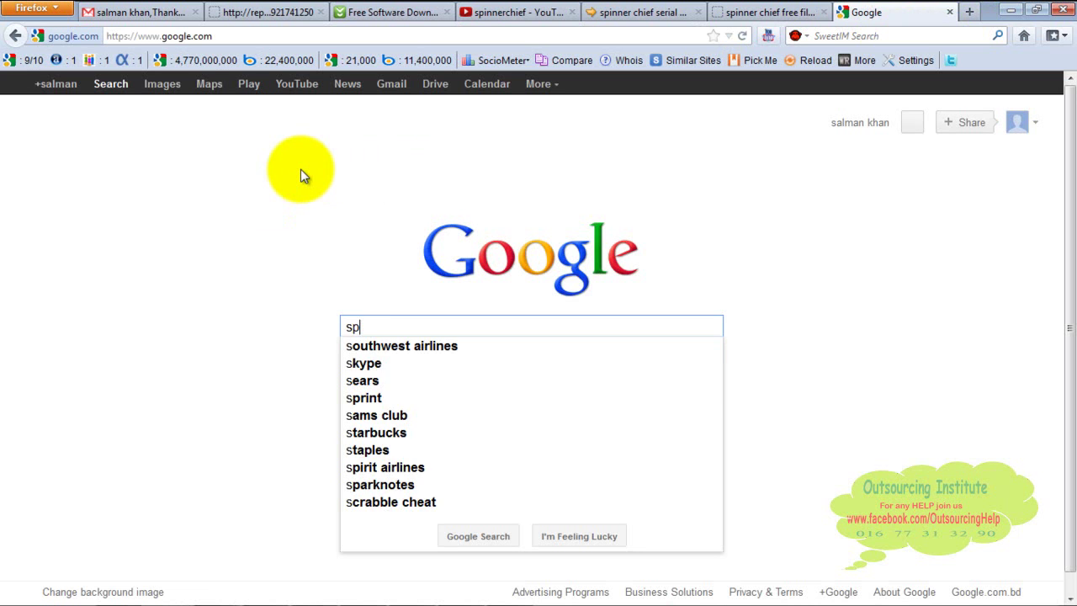
pyautogui.write('inner k')
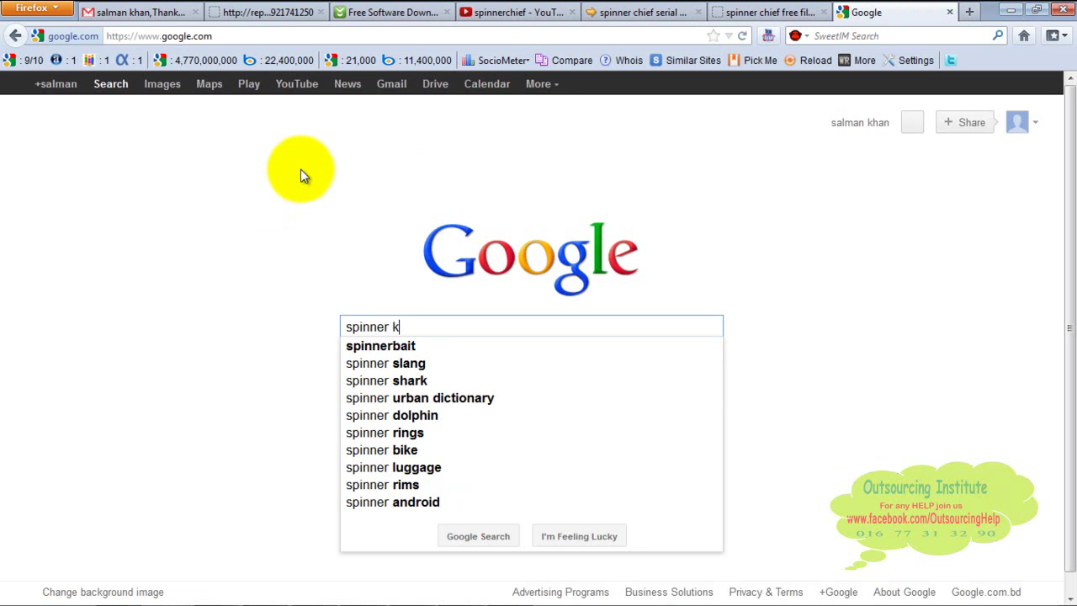
pyautogui.write('ey pro')
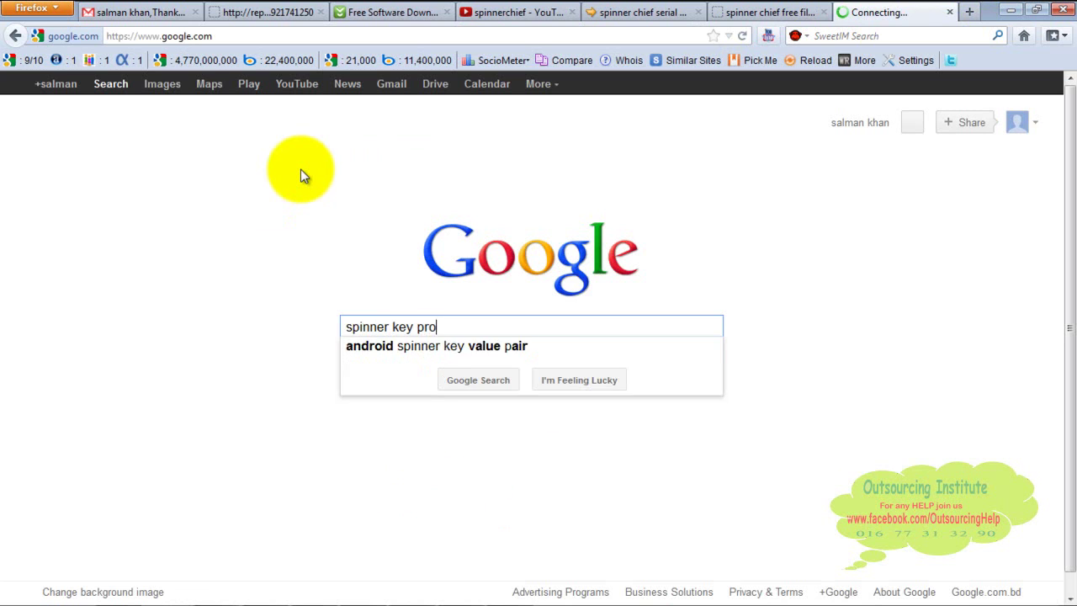
pyautogui.write('duct')
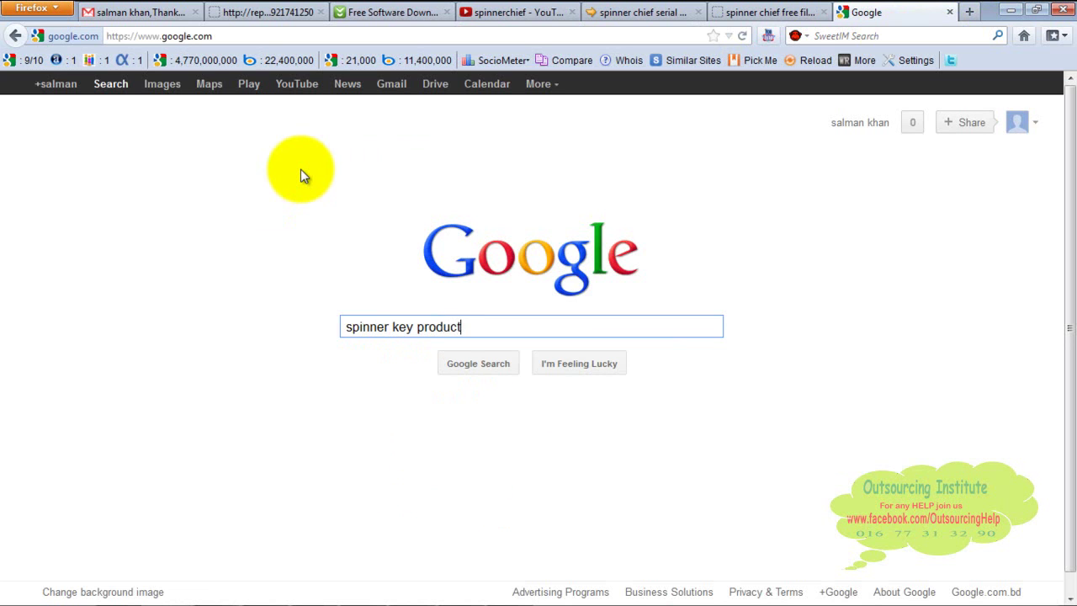
pyautogui.write('s')
pyautogui.press('BackSpace')
pyautogui.write('key')
pyautogui.hotkey('ctrl', 'a')
pyautogui.hotkey('ctrl', 'v')
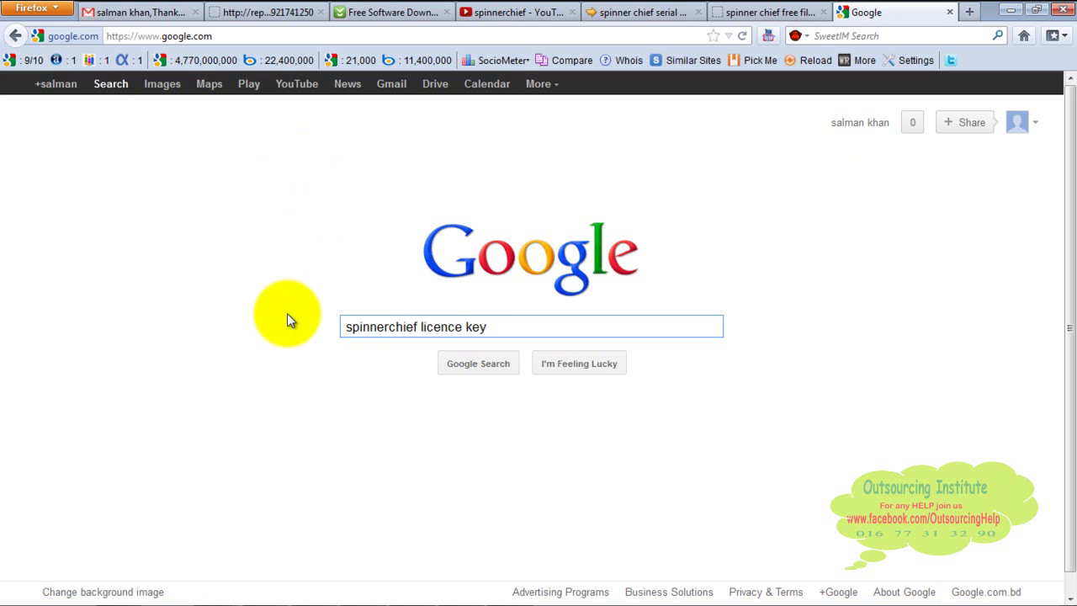
pyautogui.click(456, 357)
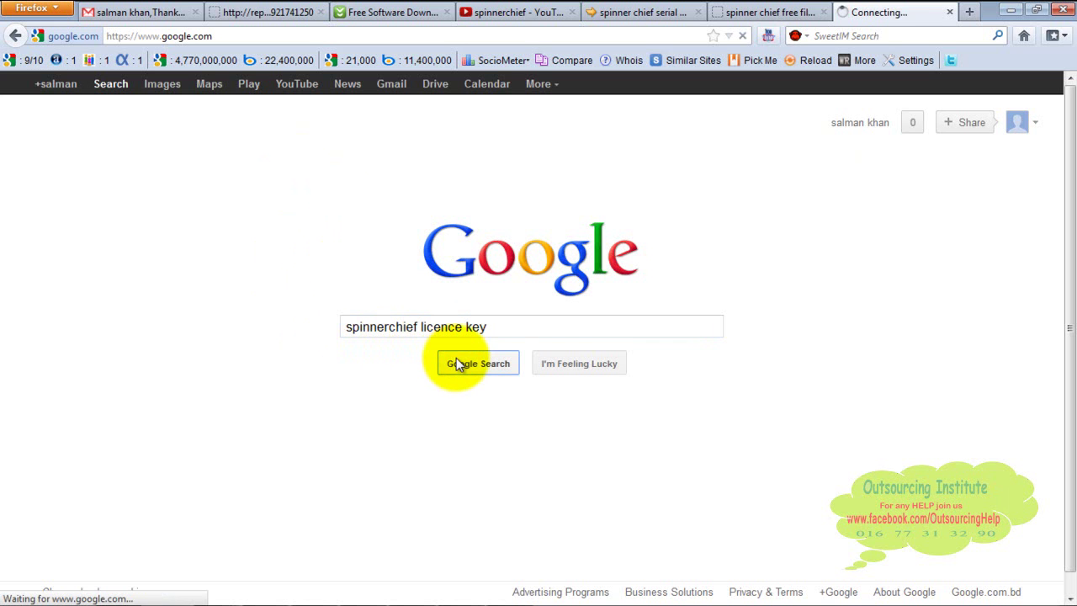